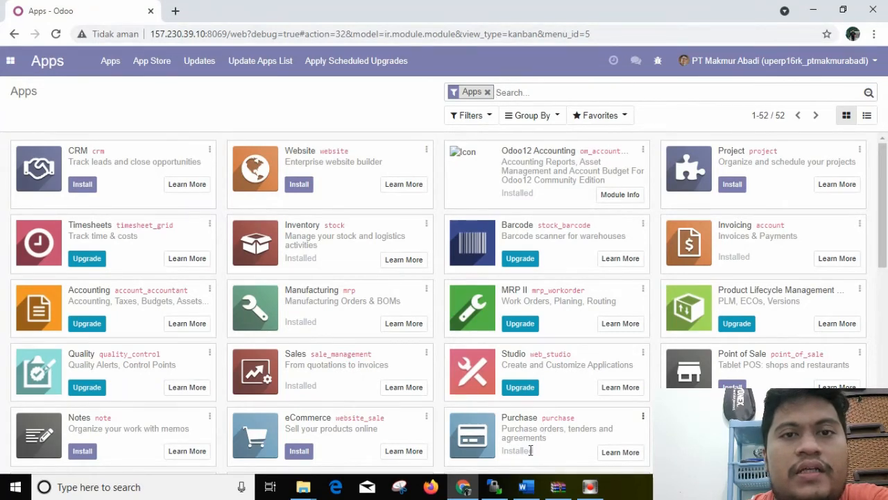
Switch to the Add Ons Purchase Request document in Word and read the purchase request scenario
click(530, 486)
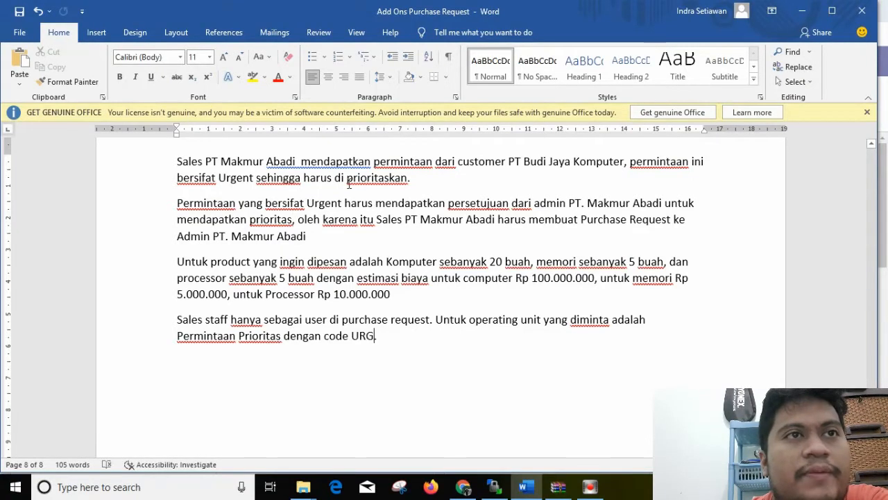
text(.)
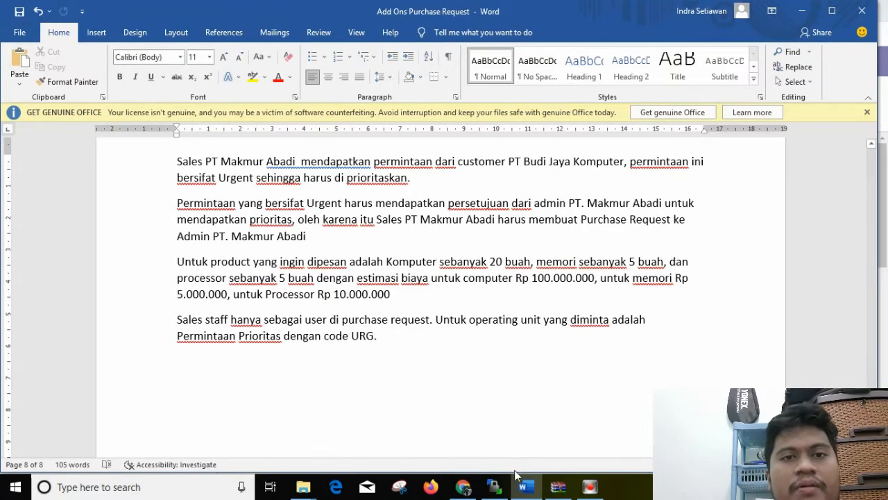
Switch to Odoo in Chrome and open the customer list of the Sales app
click(463, 486)
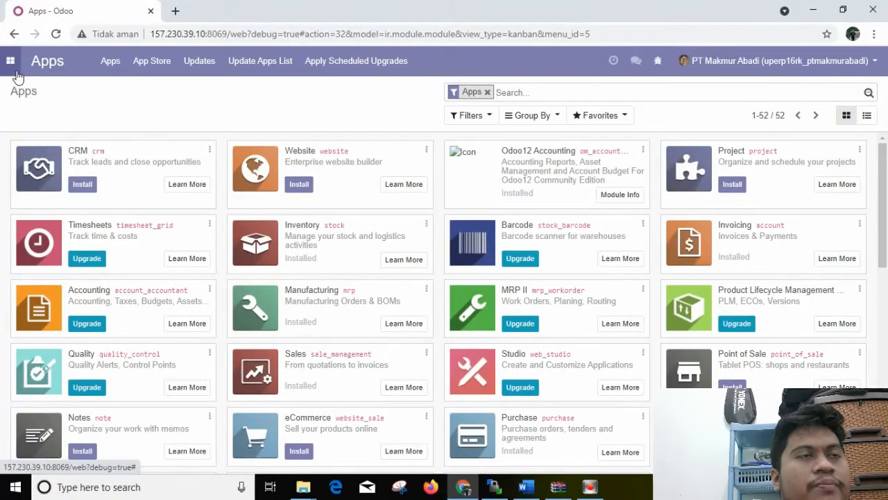
click(10, 62)
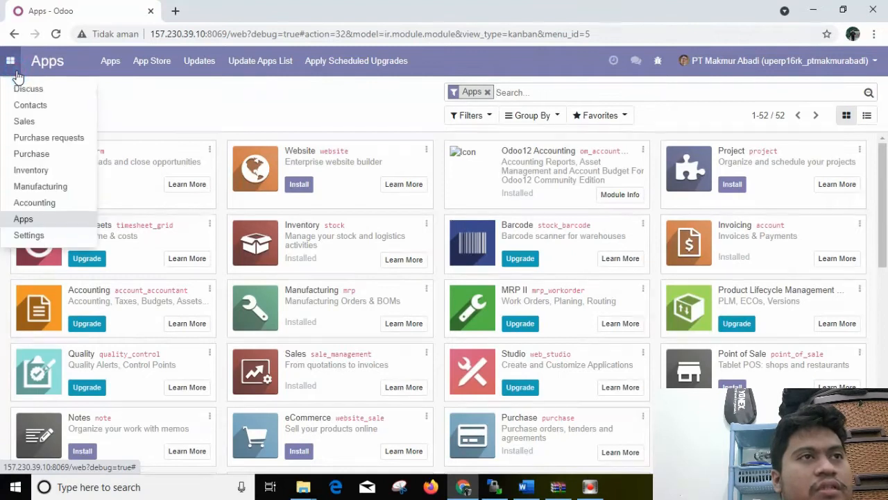
click(24, 122)
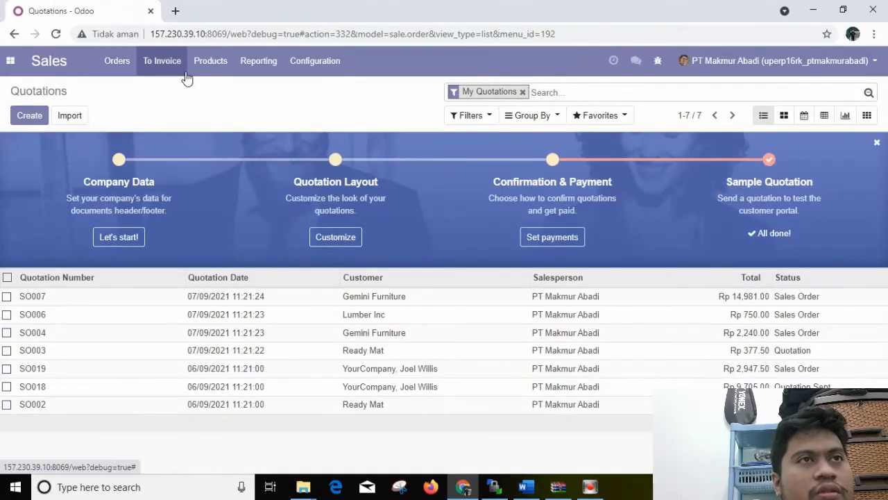
click(105, 66)
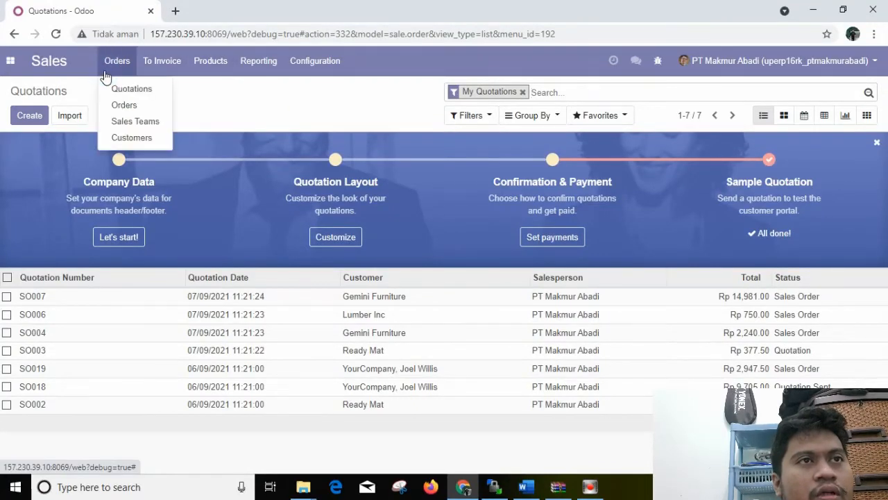
click(137, 138)
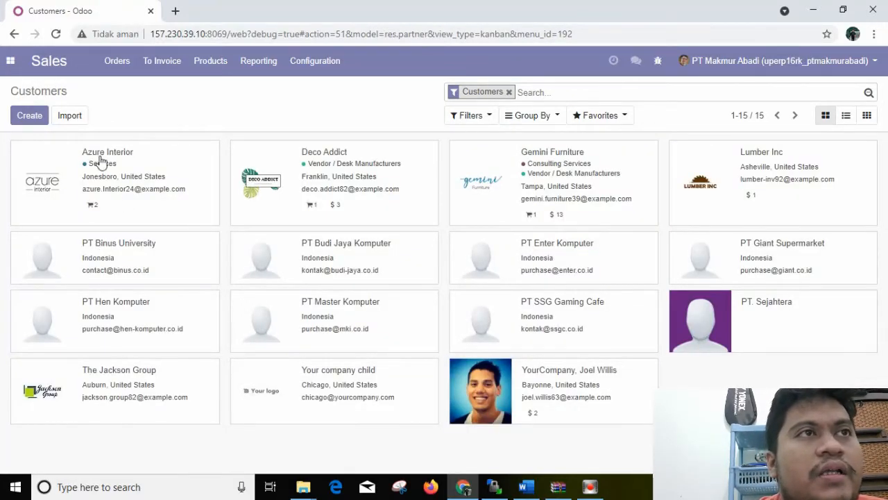
Test the customer import with the 4_Customer file from the Master Data folder, leaving it without importing
click(69, 116)
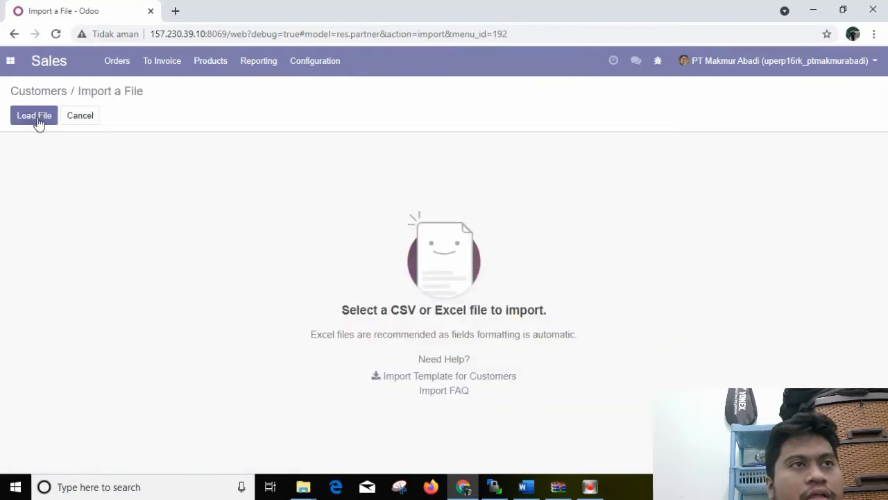
click(38, 119)
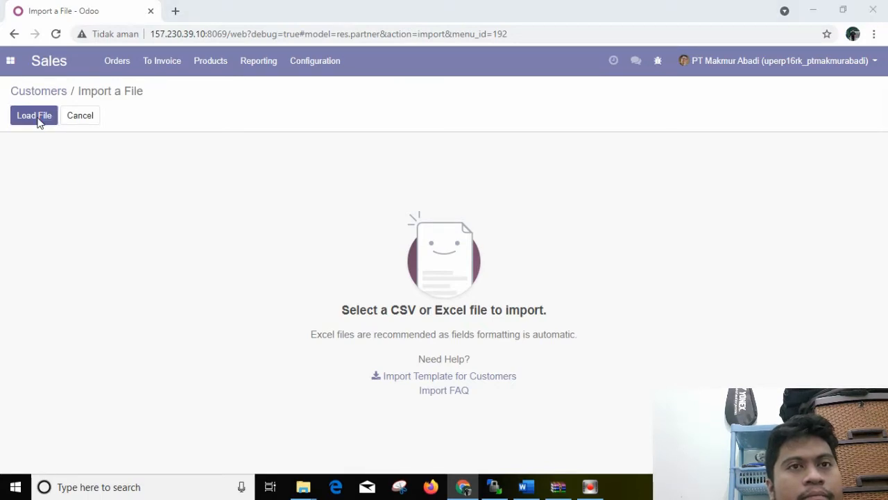
click(38, 117)
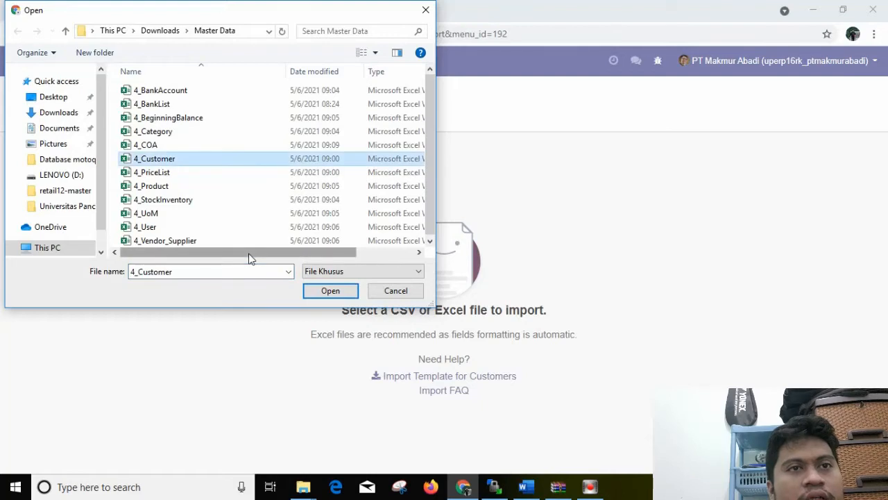
click(320, 291)
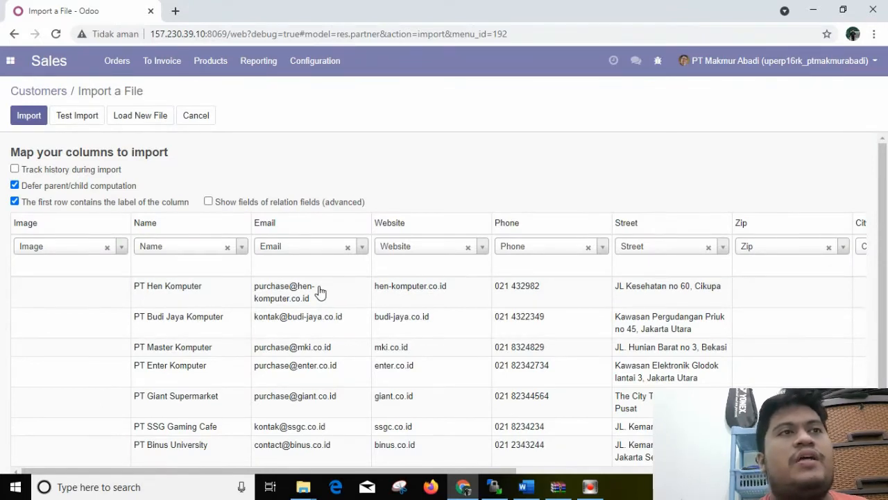
click(82, 123)
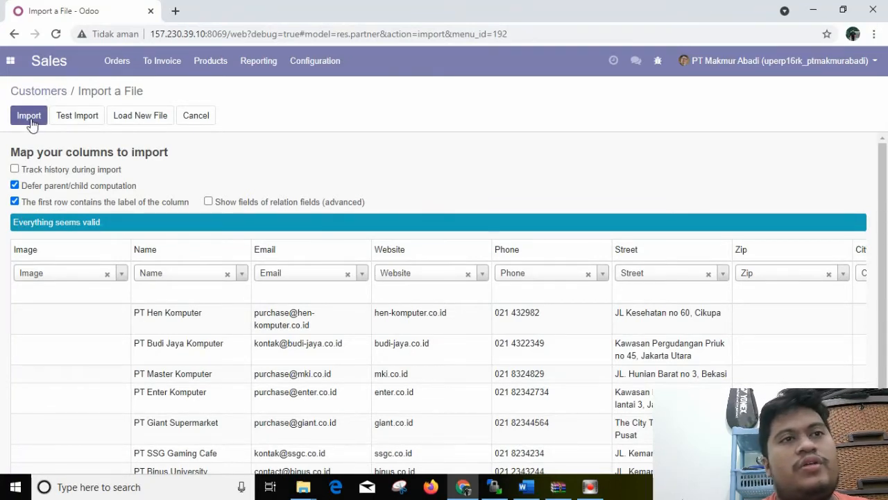
click(198, 116)
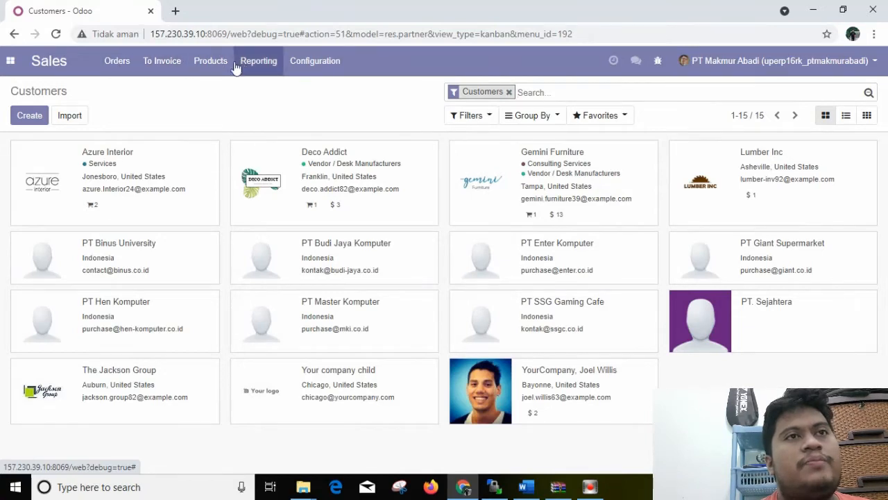
Load the 4_Product file from the Master Data folder into the Sales product import and test it
click(209, 64)
click(217, 89)
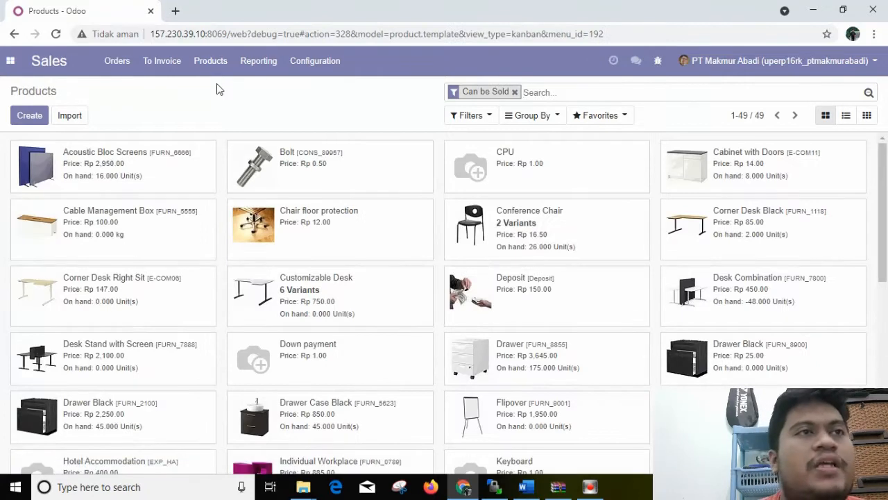
click(79, 117)
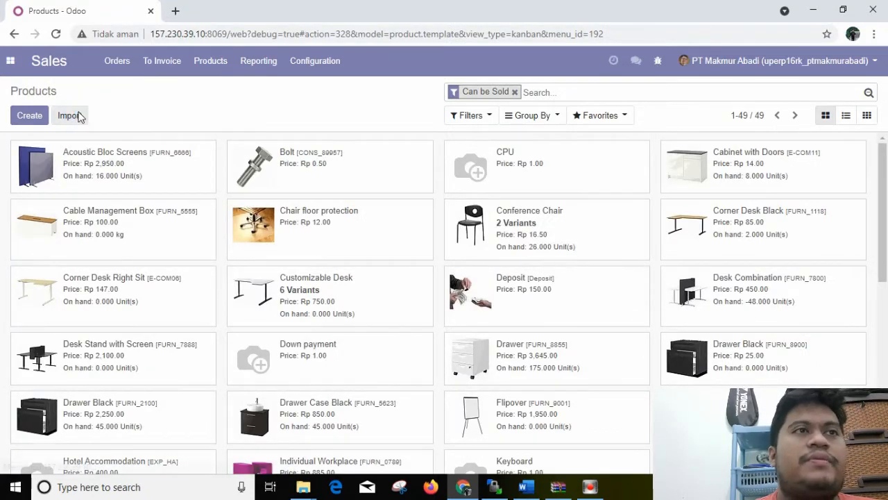
click(44, 115)
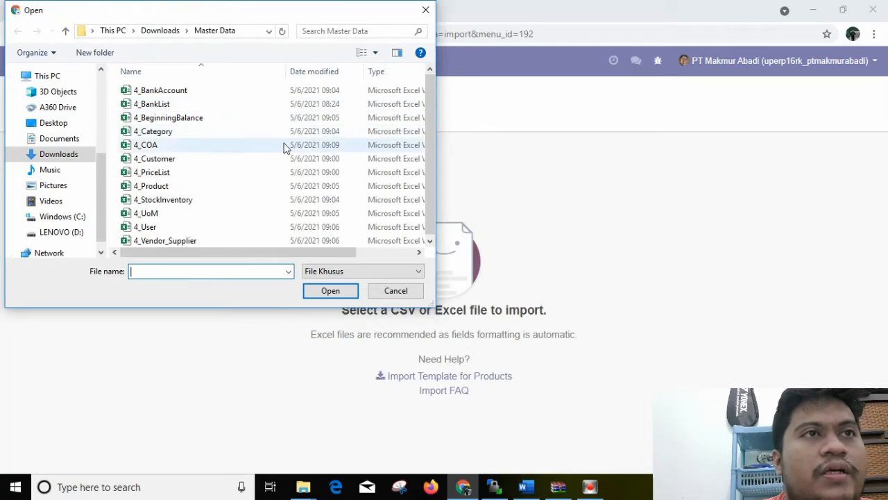
click(213, 186)
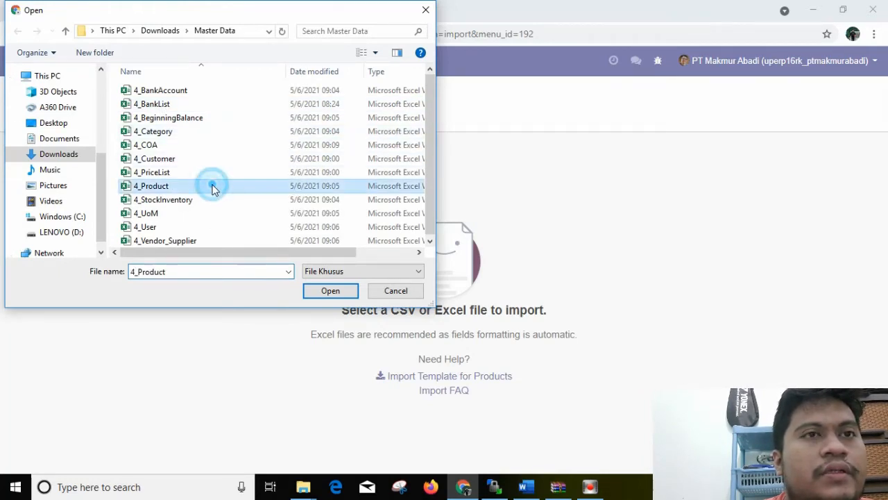
click(326, 291)
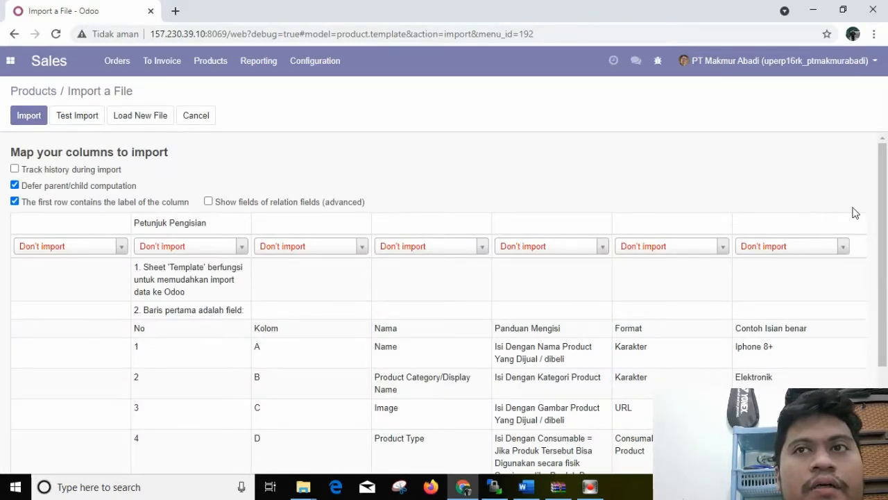
drag(884, 206, 887, 304)
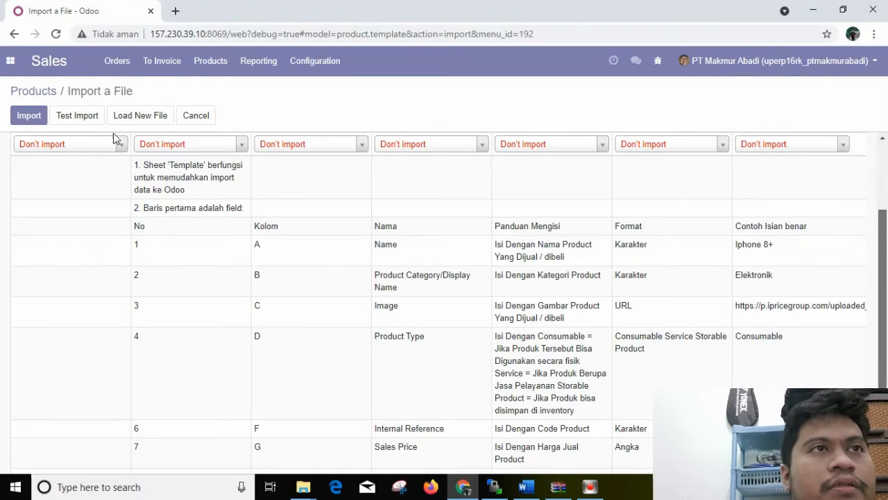
click(81, 120)
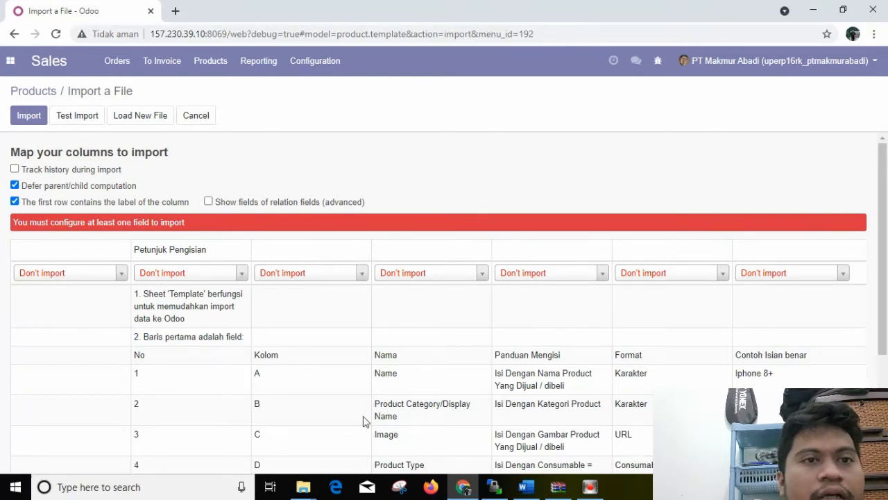
Switch to File Explorer and open the 4_Product workbook from the Master Data folder in Downloads
click(309, 487)
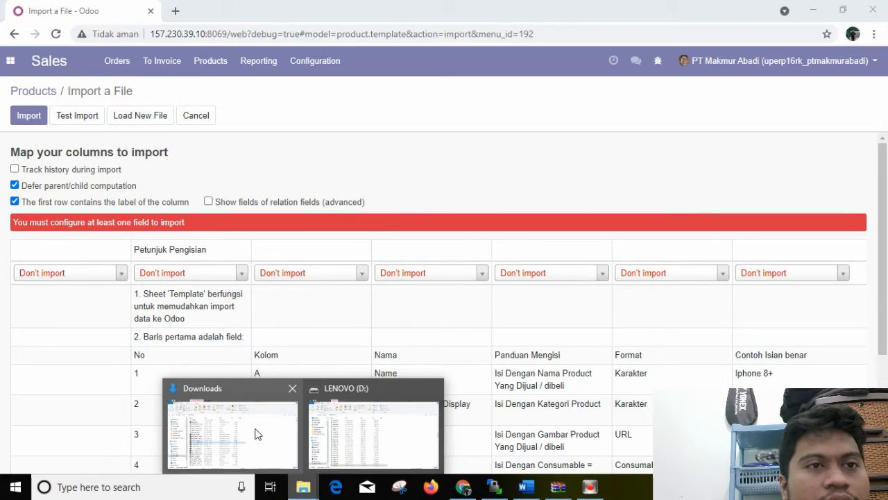
click(255, 424)
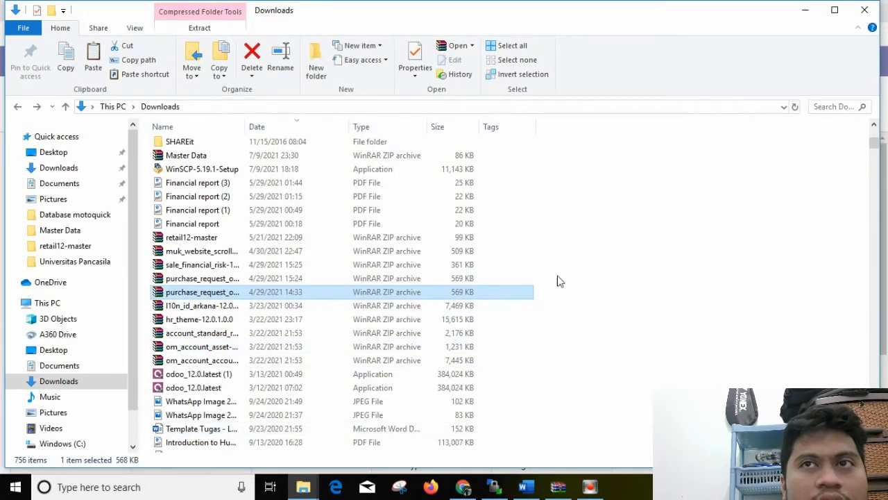
drag(876, 147, 874, 132)
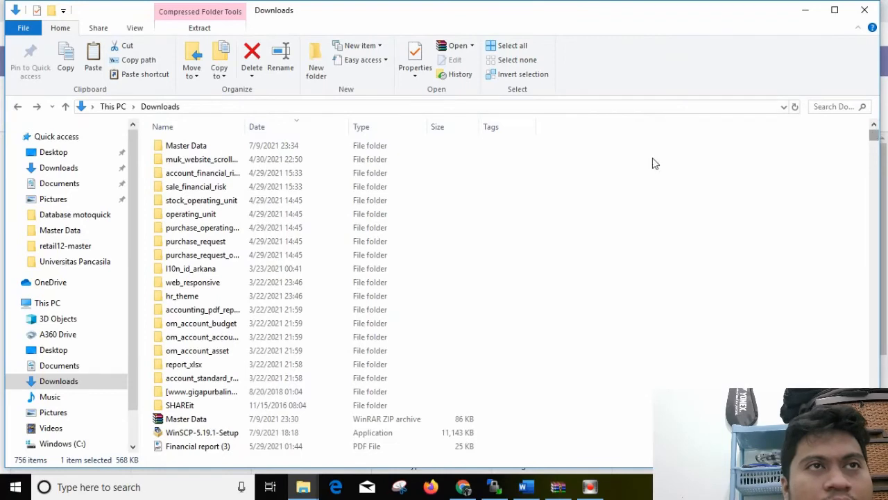
click(179, 145)
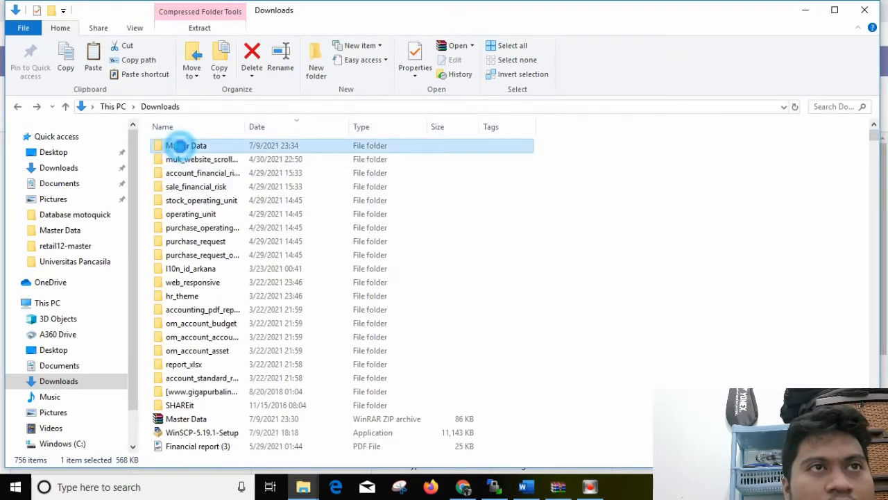
click(184, 147)
double_click(182, 147)
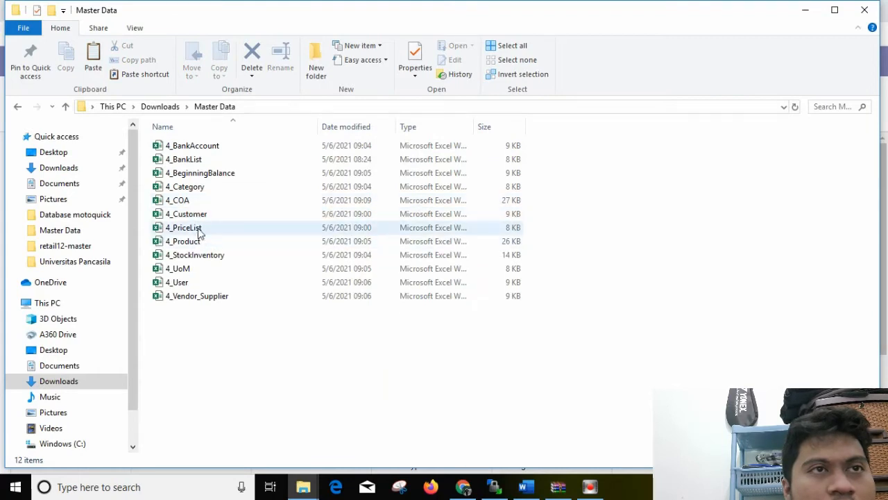
double_click(196, 240)
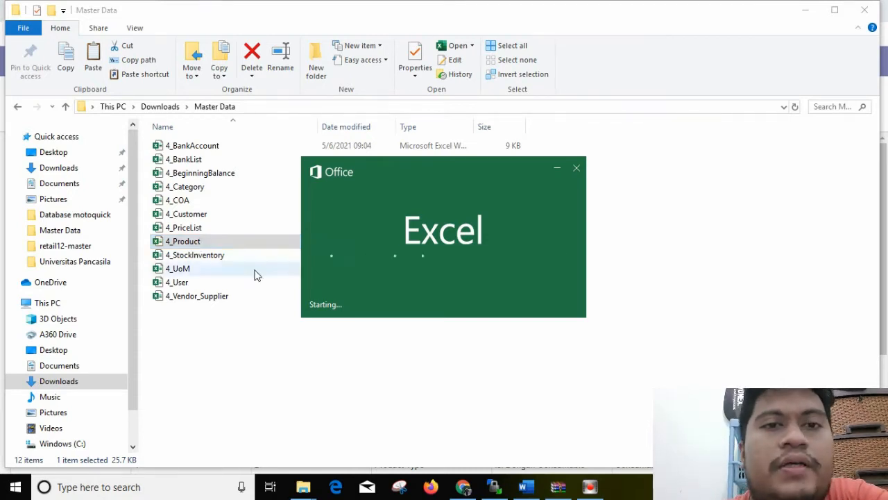
Minimize the LENOVO (D:) and browser windows and close the empty Excel window
click(462, 487)
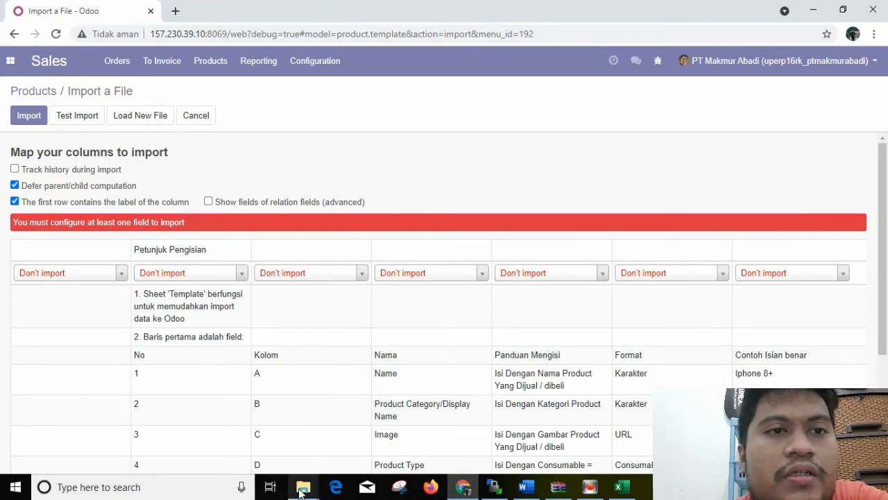
mouse_move(303, 490)
click(331, 464)
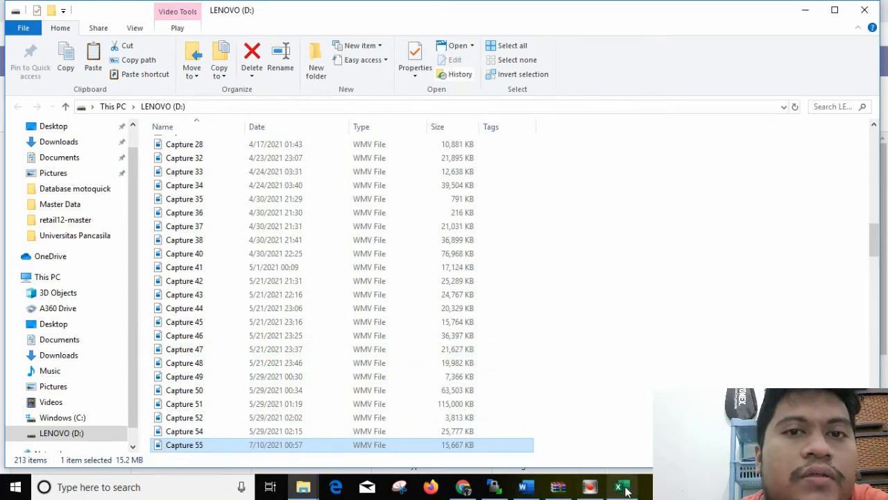
click(807, 10)
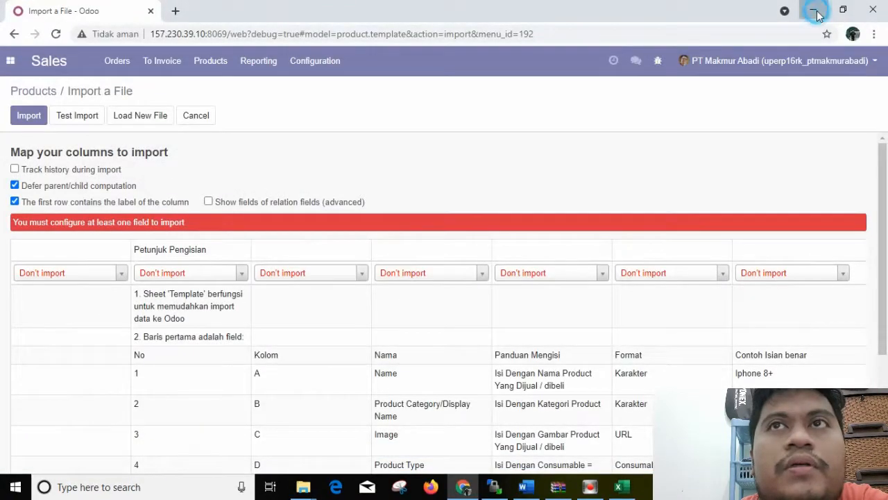
click(814, 11)
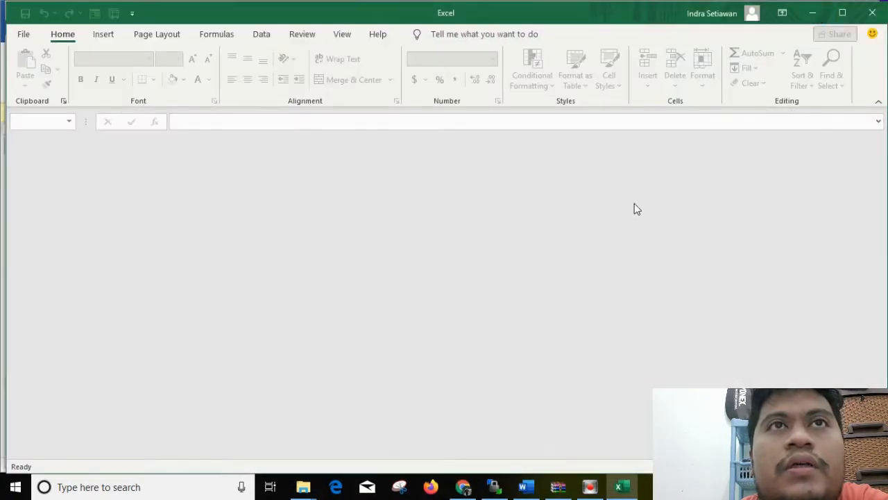
click(868, 14)
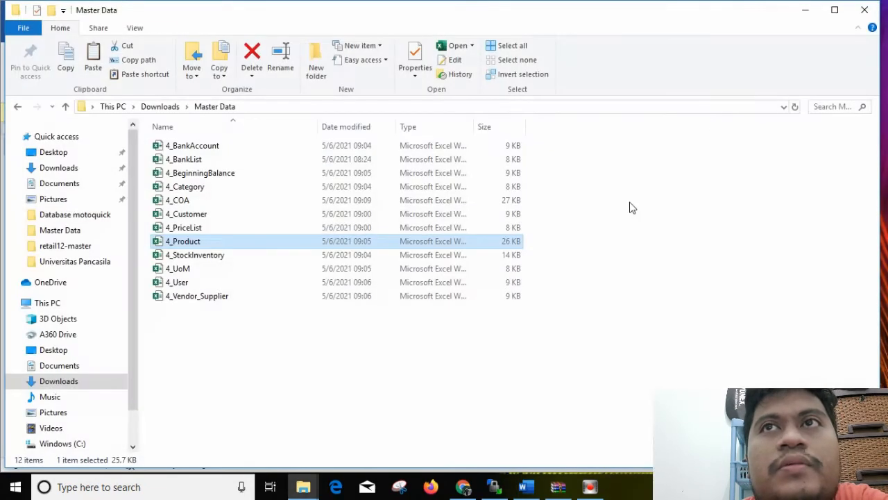
Reopen the 4_Product workbook in Excel and permanently delete its Petunjuk Pengisian sheet
double_click(251, 249)
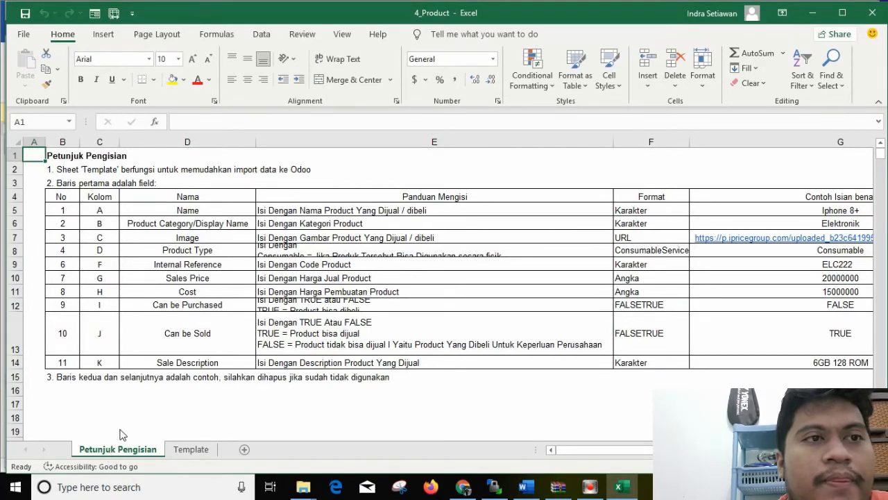
right_click(111, 450)
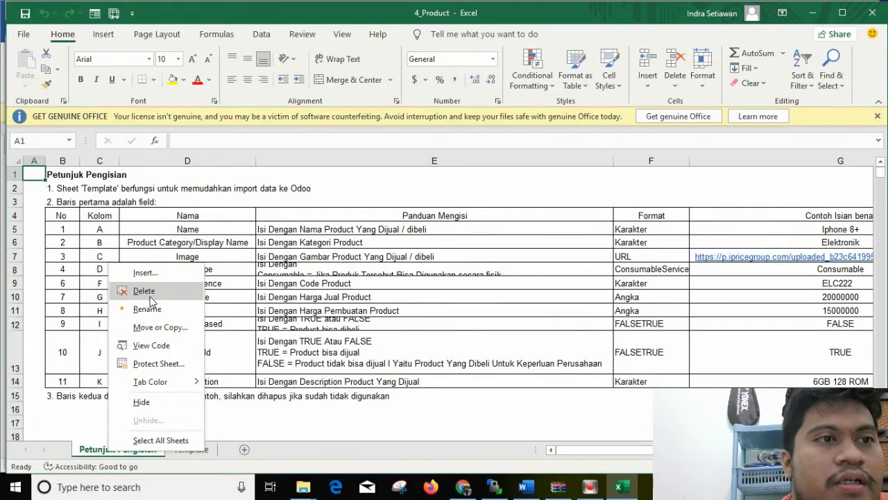
click(150, 294)
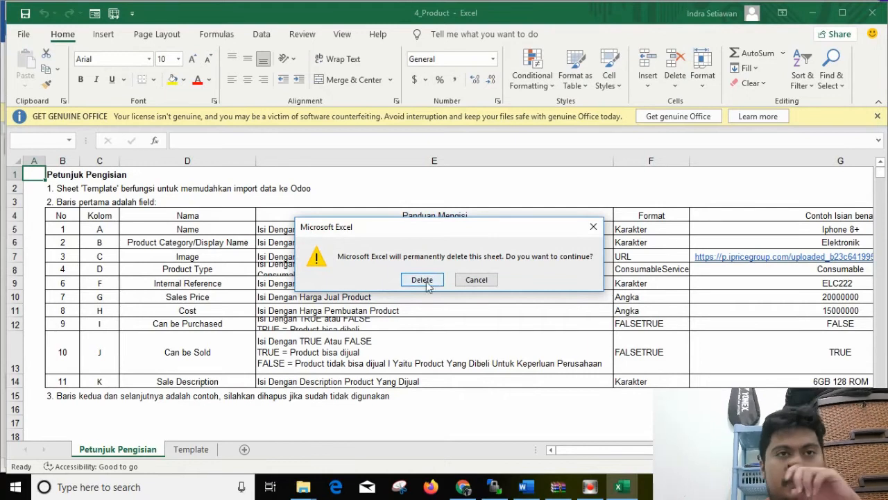
click(422, 280)
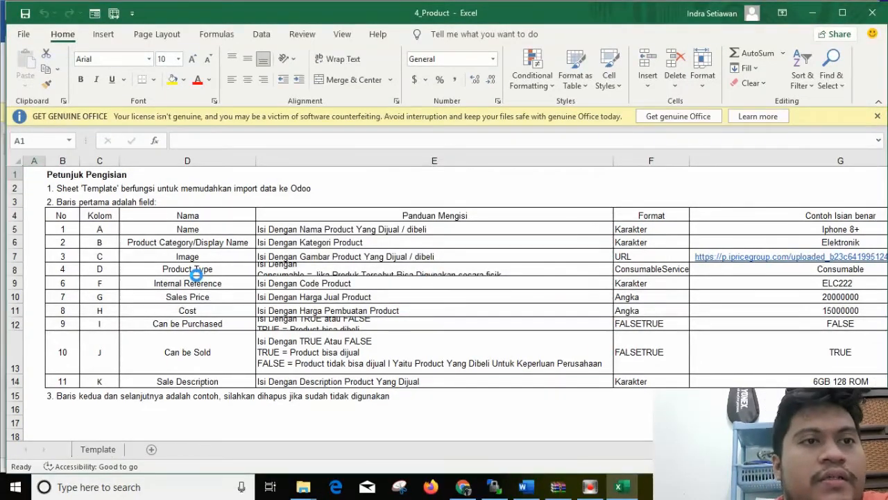
Save the workbook as 4_Product new in the Master Data folder and close it
click(23, 34)
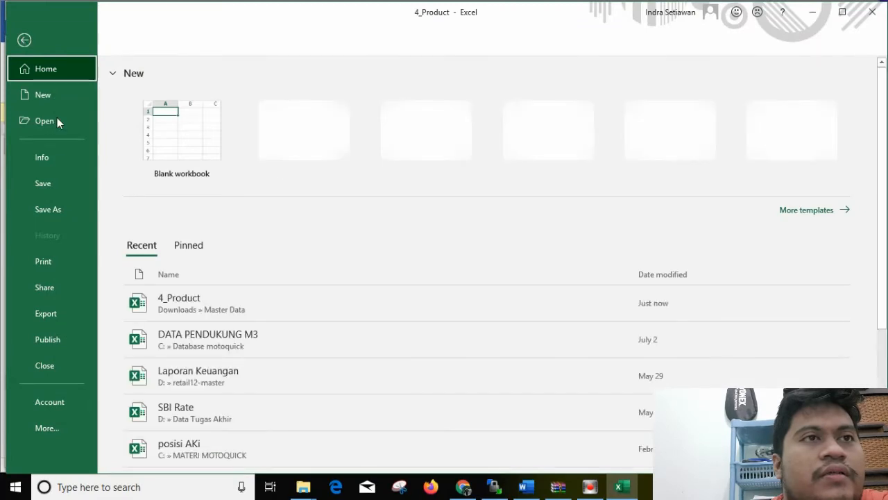
click(57, 184)
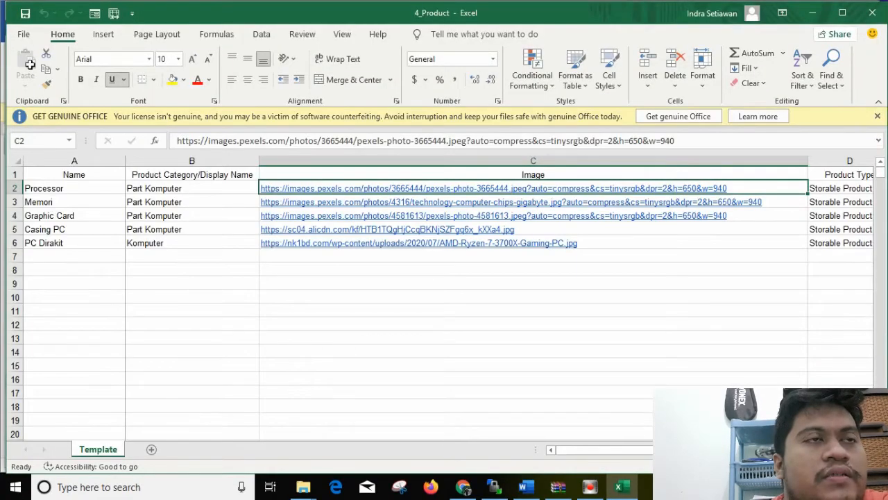
click(23, 35)
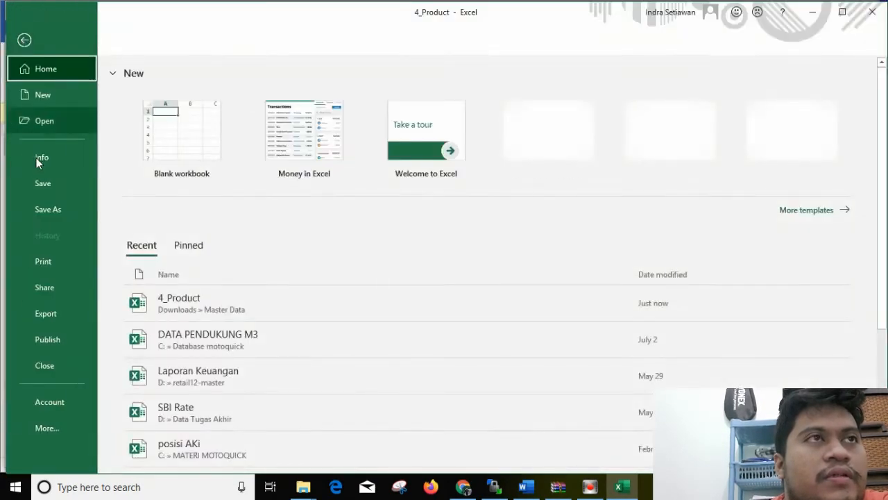
click(51, 213)
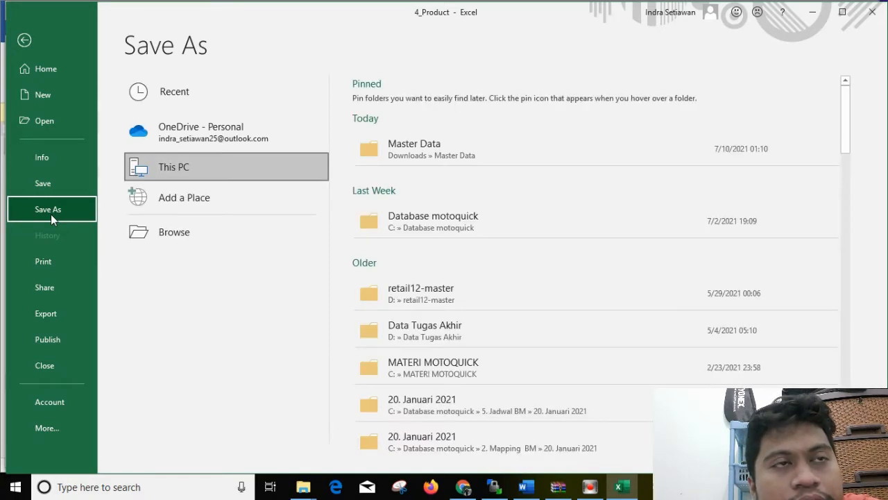
click(426, 160)
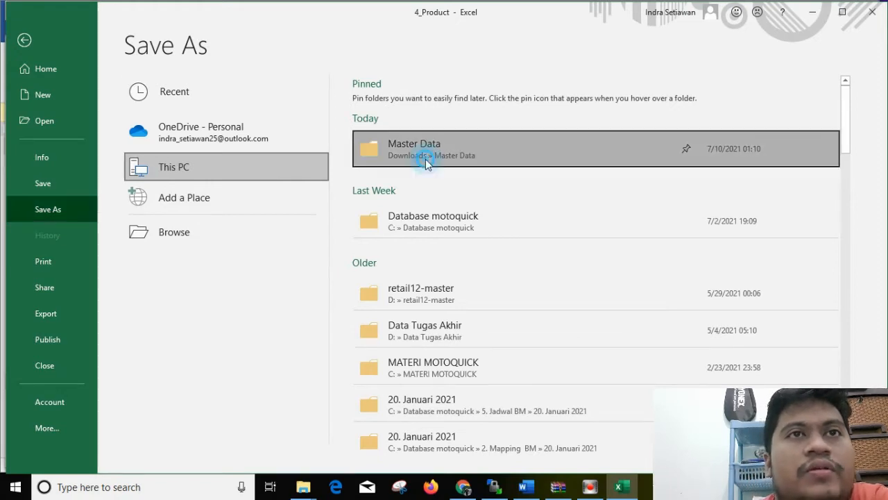
click(425, 159)
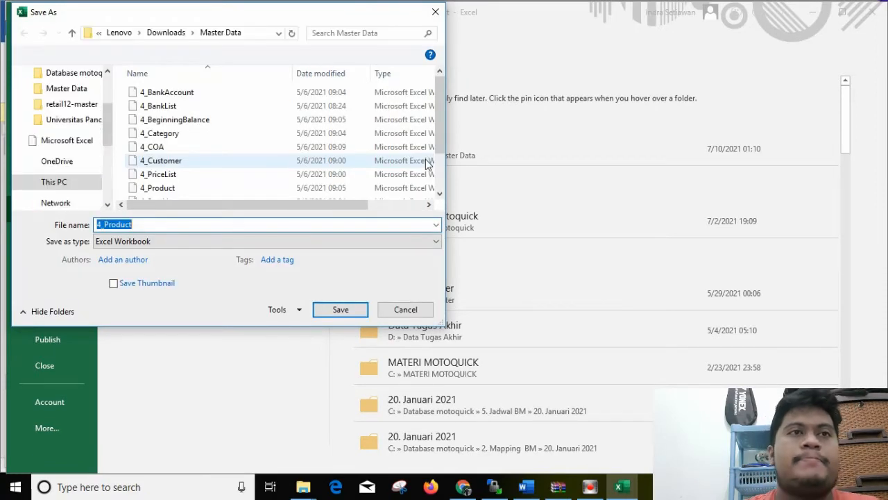
text(new)
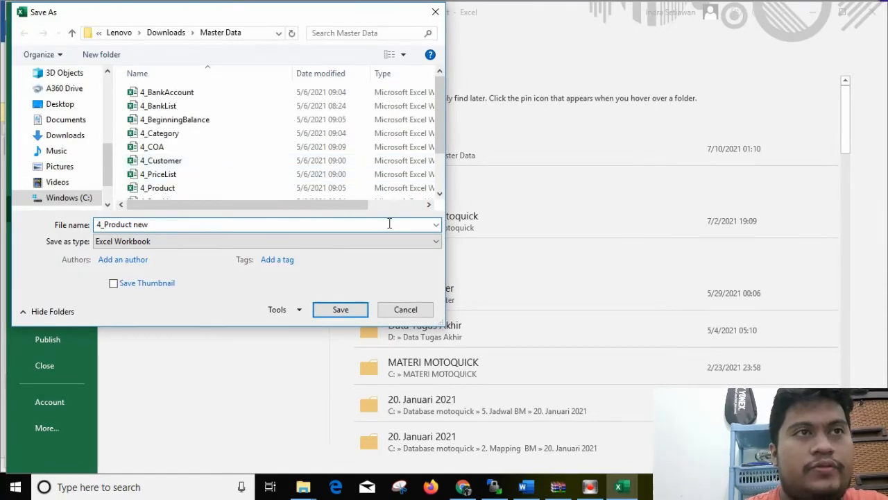
click(340, 309)
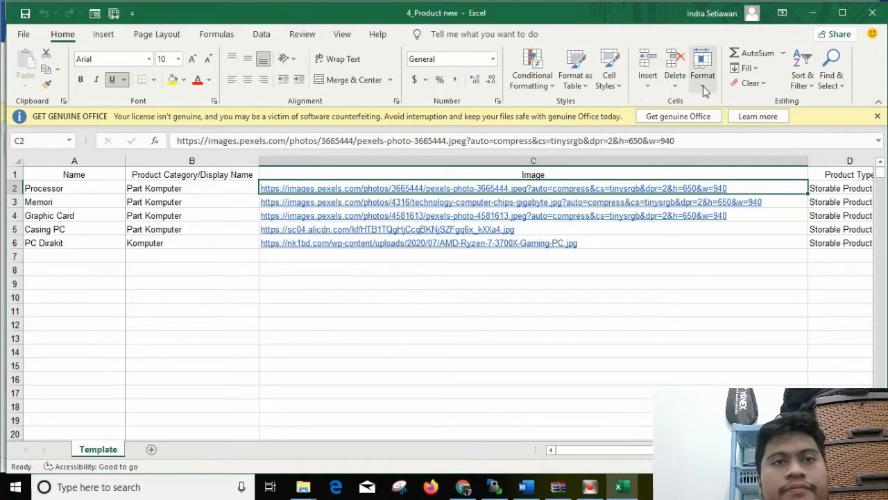
click(872, 12)
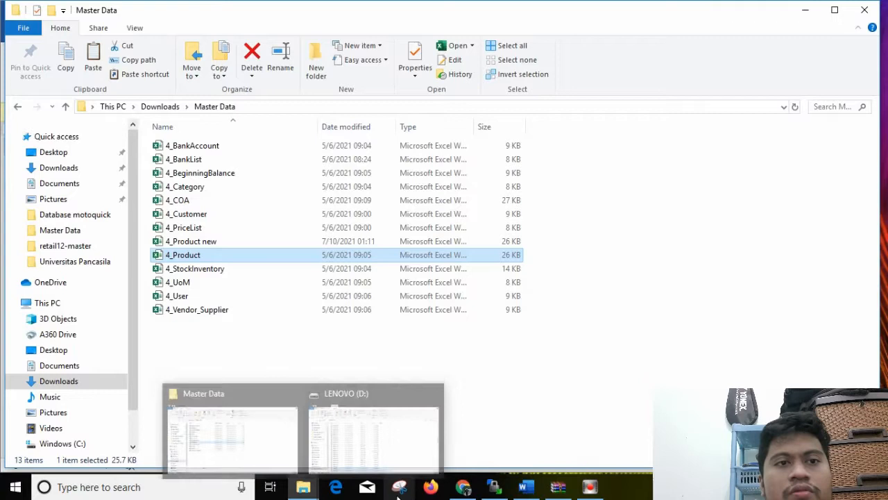
Switch to Odoo in Chrome, load the 4_Product new file into the product import, and run both the test and the import
click(463, 488)
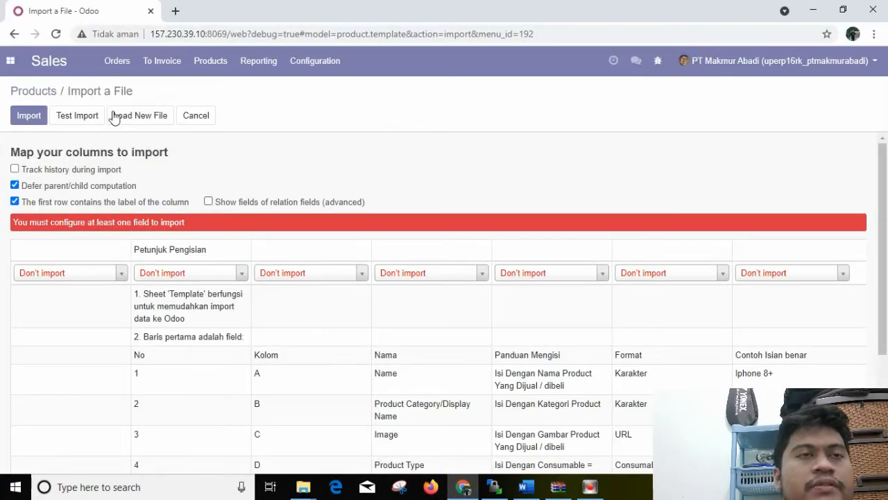
click(126, 116)
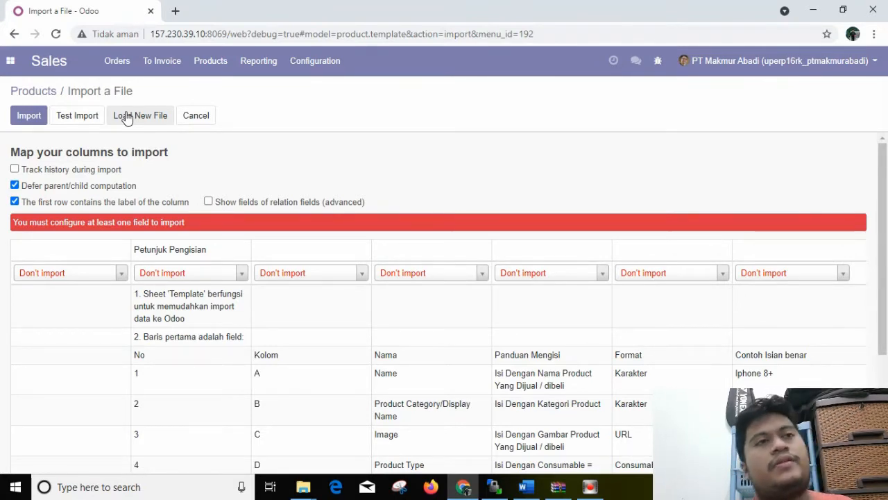
click(126, 118)
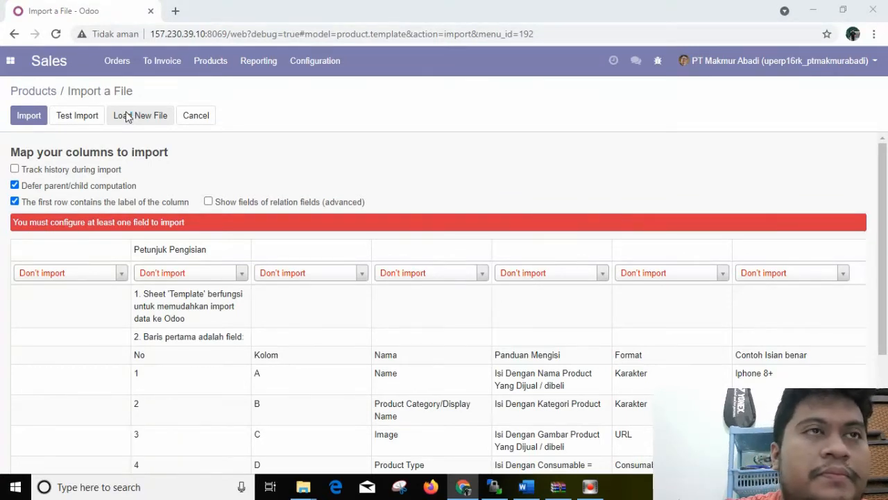
click(125, 112)
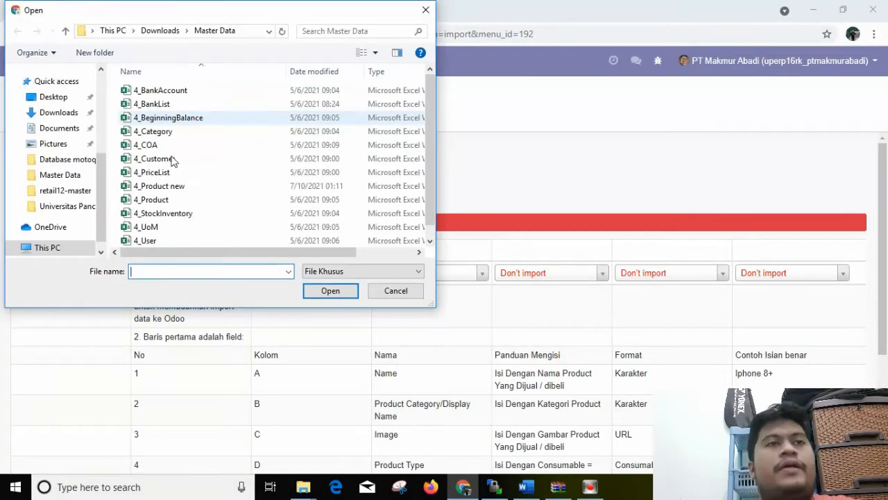
click(175, 187)
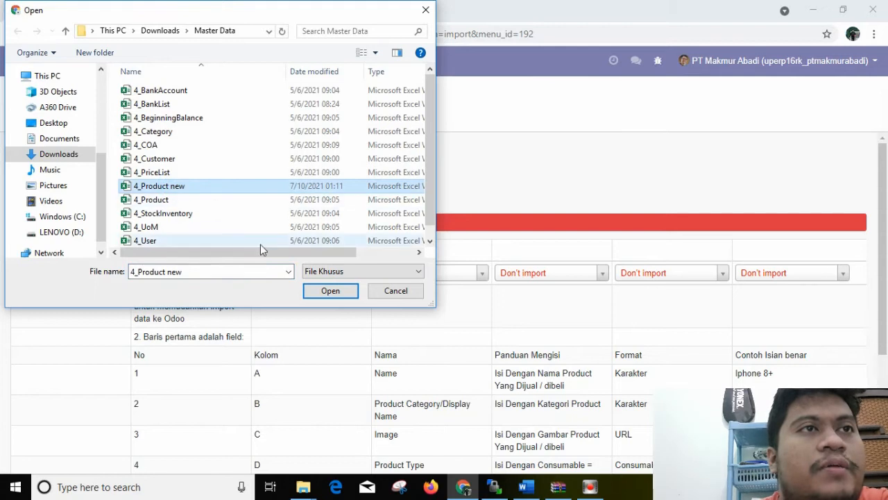
click(345, 297)
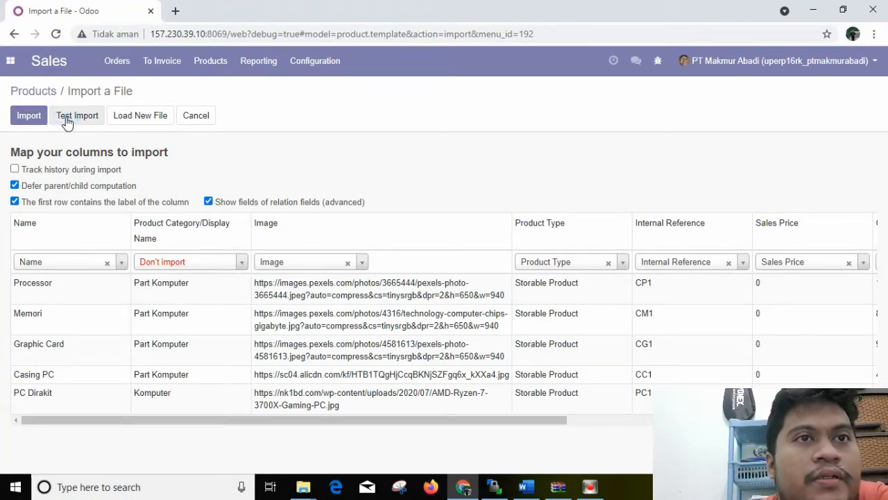
click(66, 118)
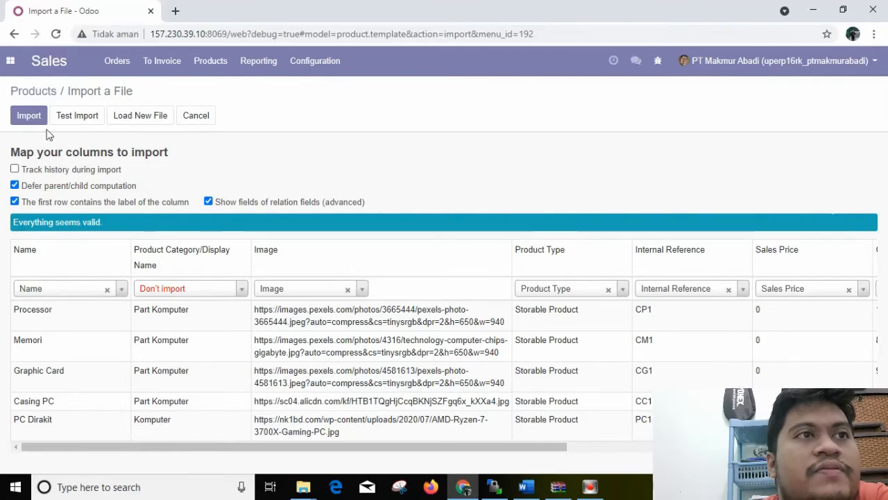
click(29, 116)
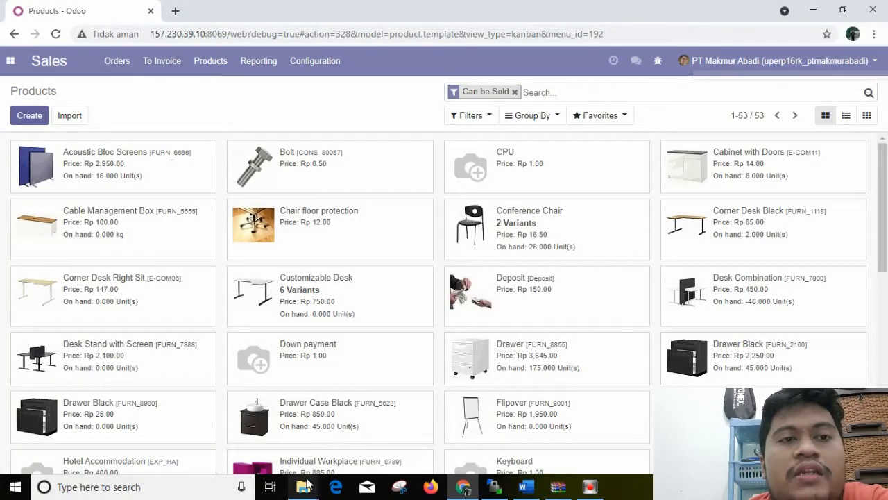
Switch to the Master Data window in File Explorer and open the Downloads folder
mouse_move(308, 484)
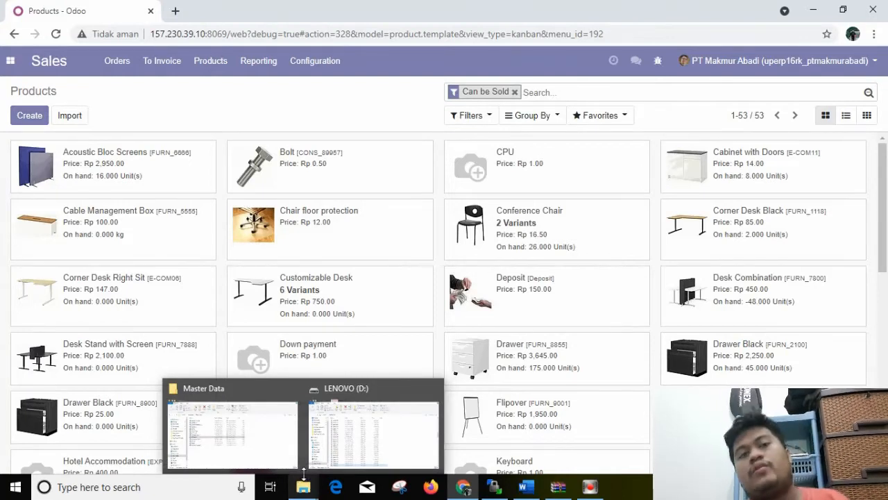
click(282, 450)
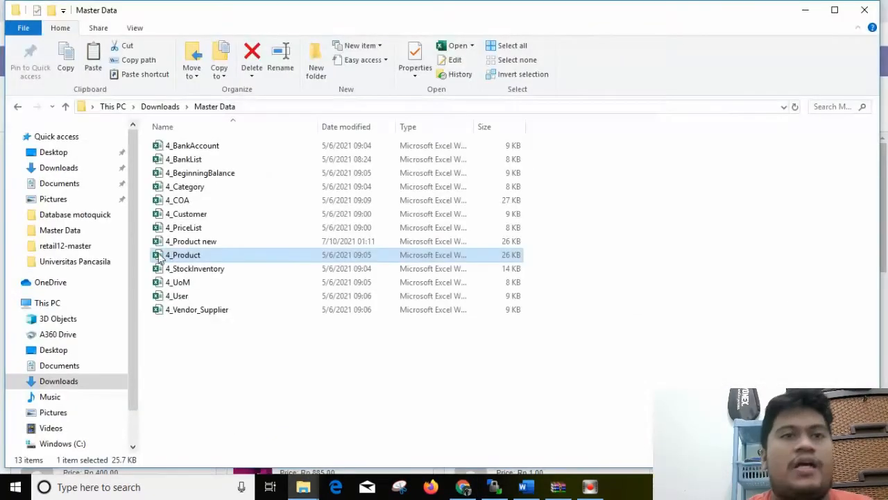
click(61, 168)
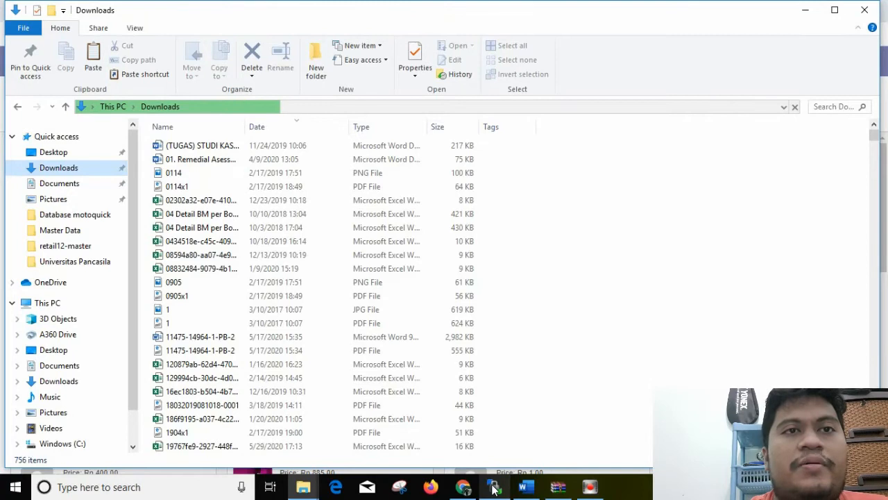
Switch to WinSCP and log in over SFTP to host 157.230.39.10 with user name root and the account password
mouse_move(494, 494)
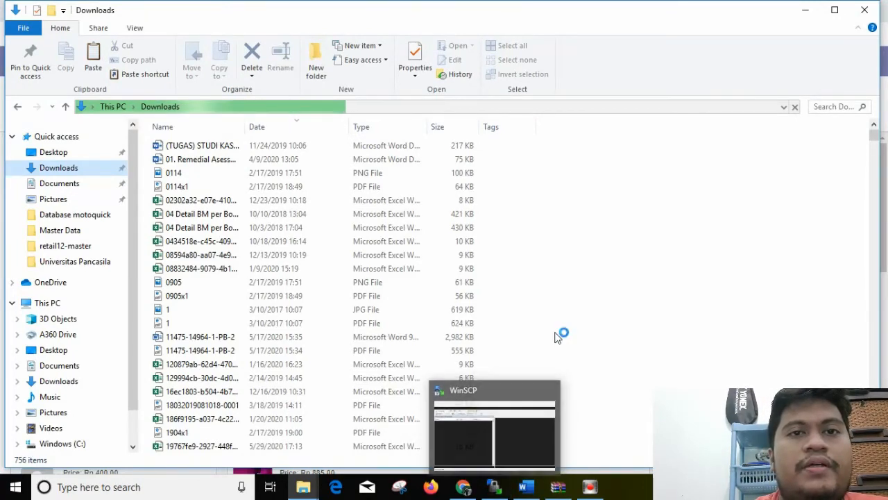
click(494, 489)
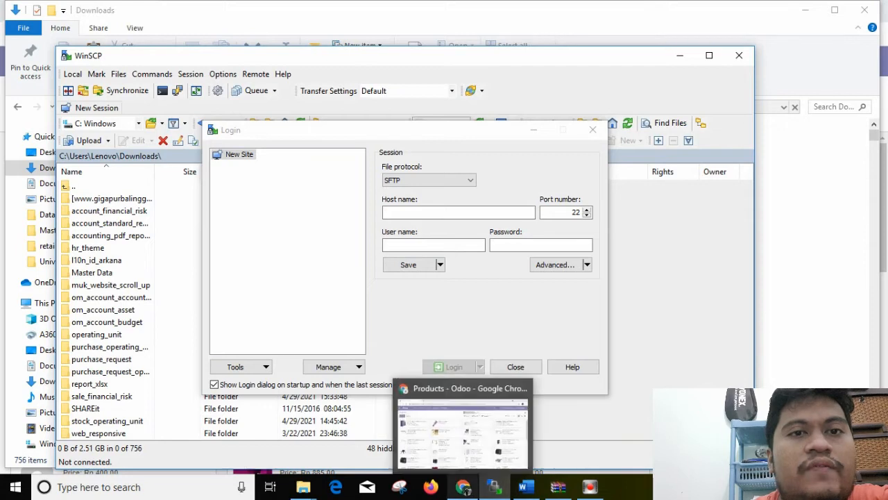
click(463, 486)
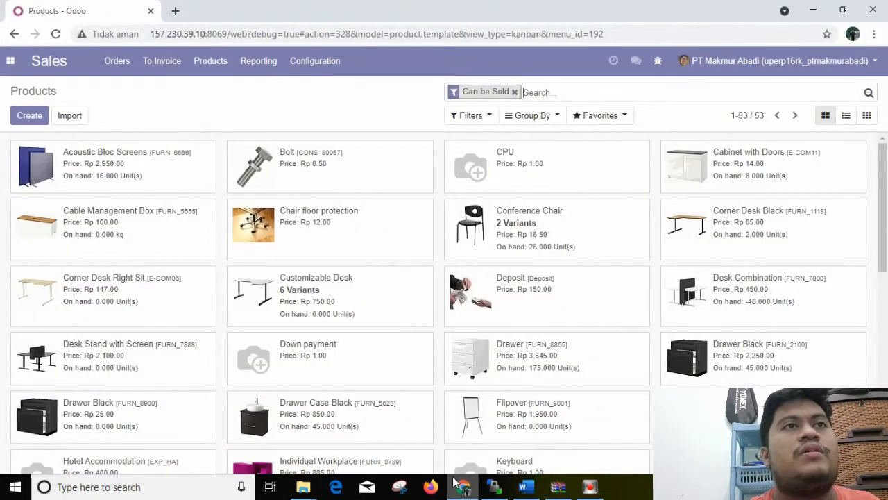
click(494, 487)
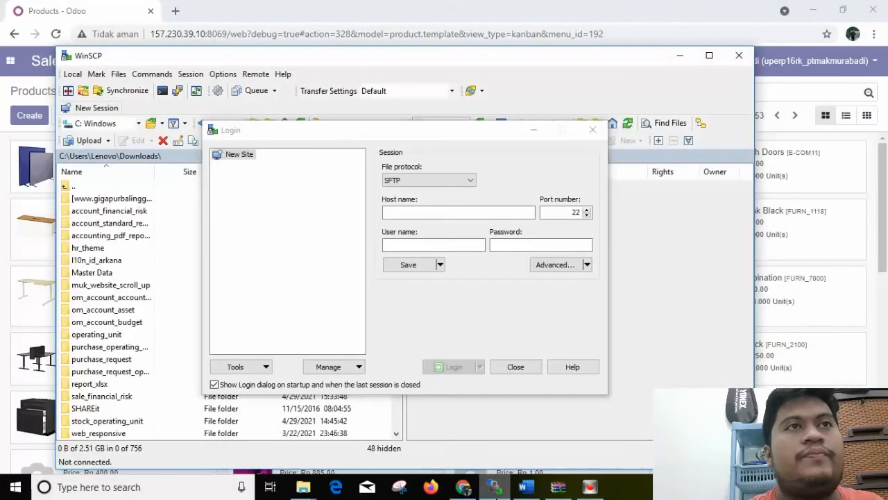
click(401, 214)
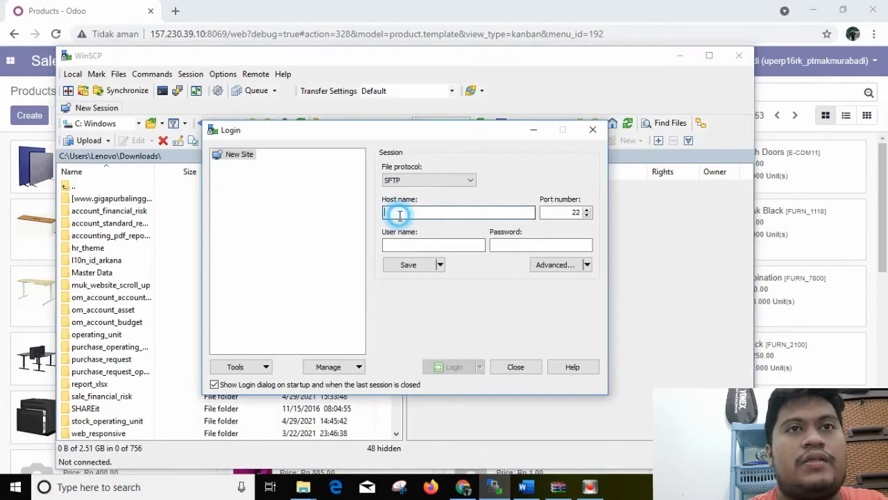
text(157)
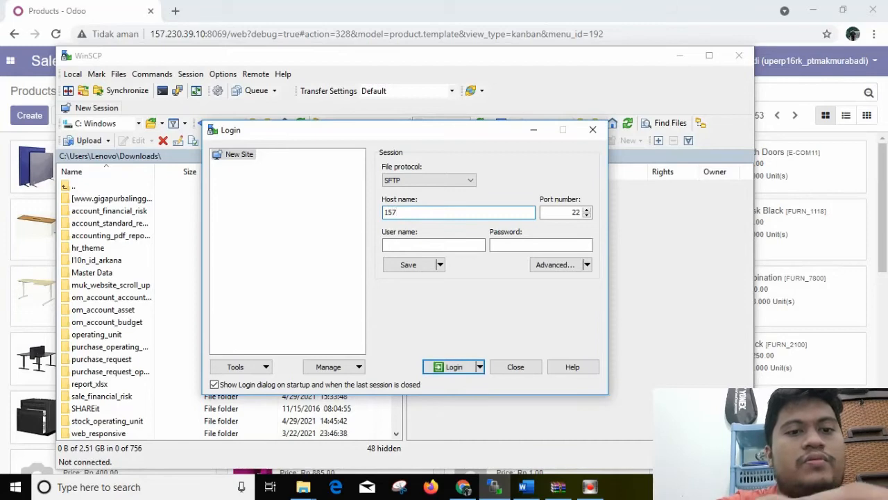
text(.230.39.10)
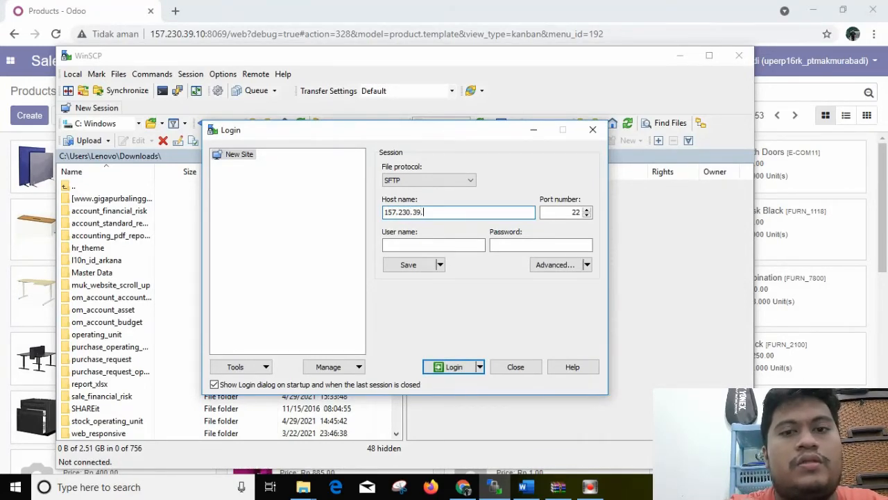
click(403, 243)
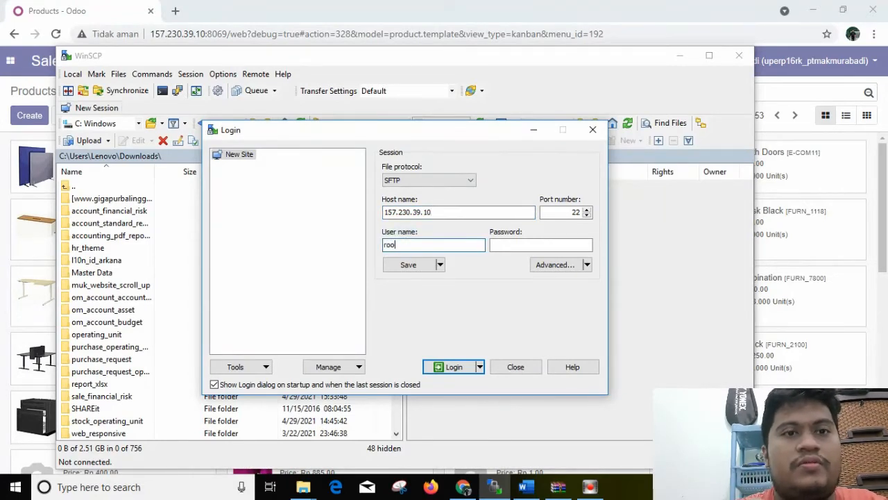
click(492, 247)
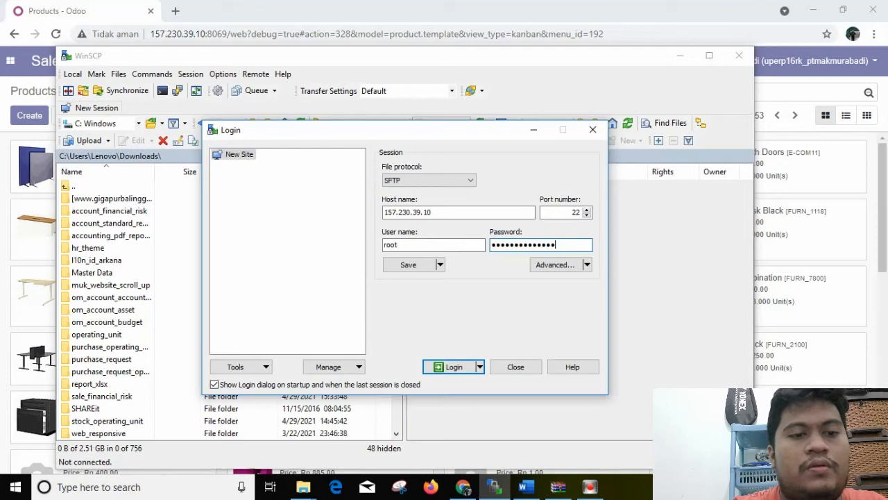
click(441, 365)
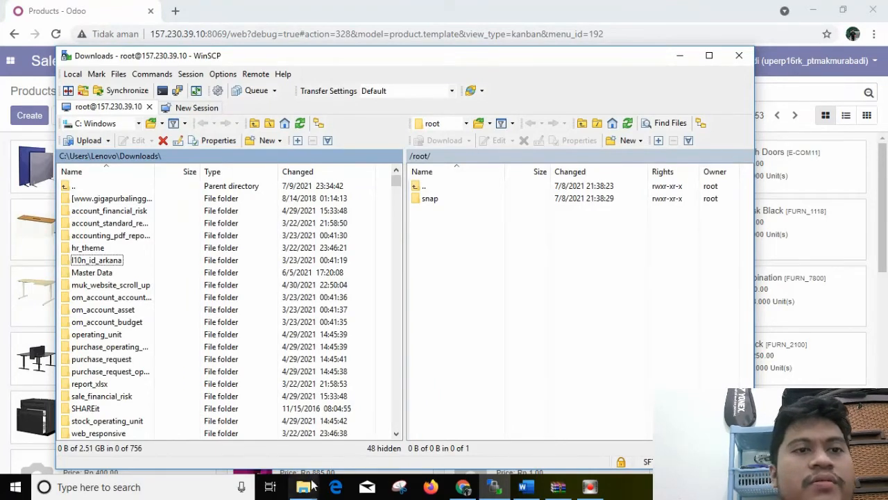
Look through the Downloads folder, examine the module folders in the purchase_request_operating_unit-12.0.1.0.0.zip archive in WinRAR, and return to WinSCP
mouse_move(305, 491)
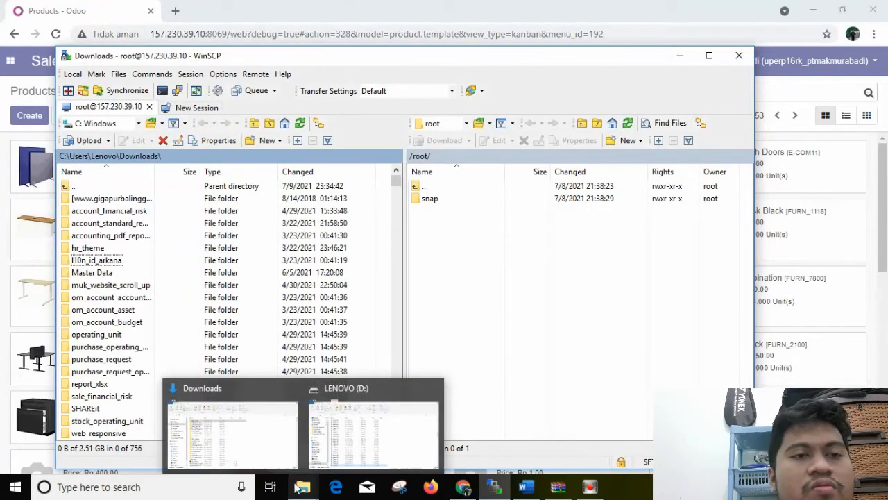
click(268, 423)
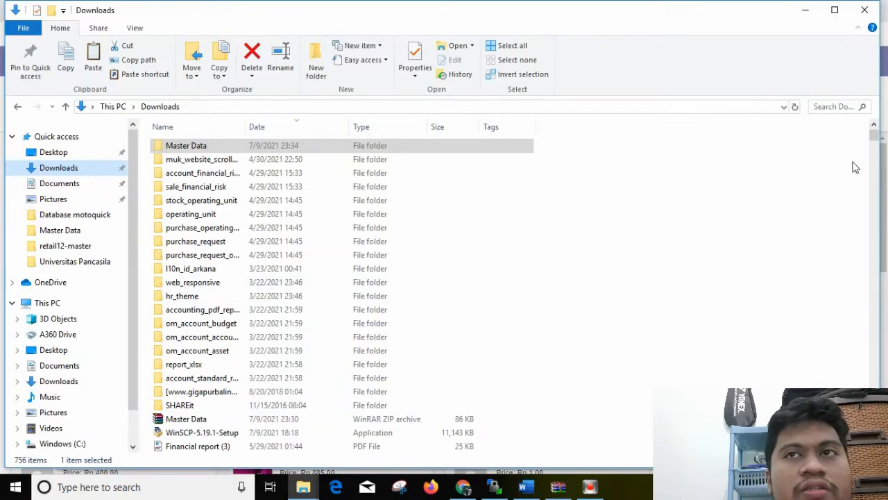
mouse_move(875, 136)
mouse_down()
mouse_move(877, 161)
mouse_move(875, 142)
mouse_up()
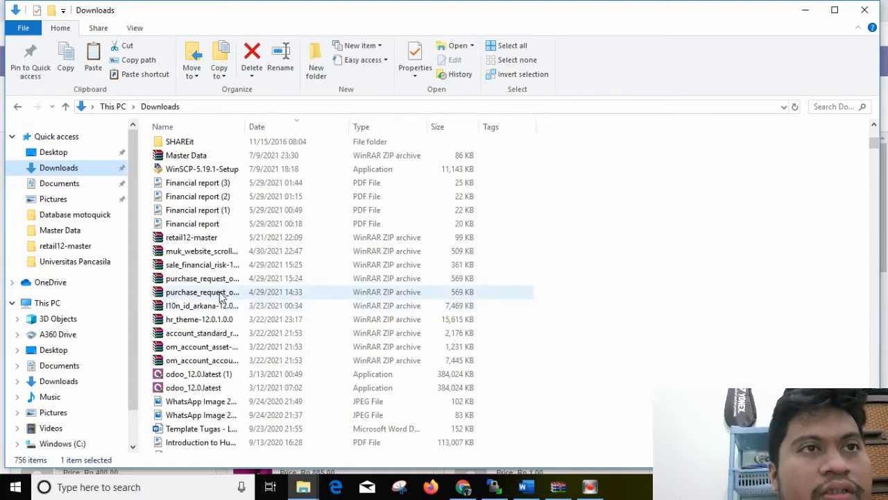
click(560, 488)
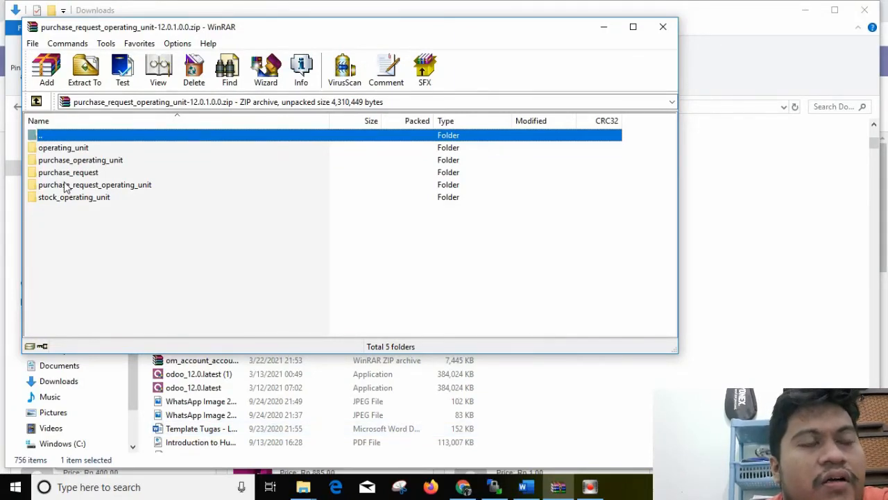
click(495, 488)
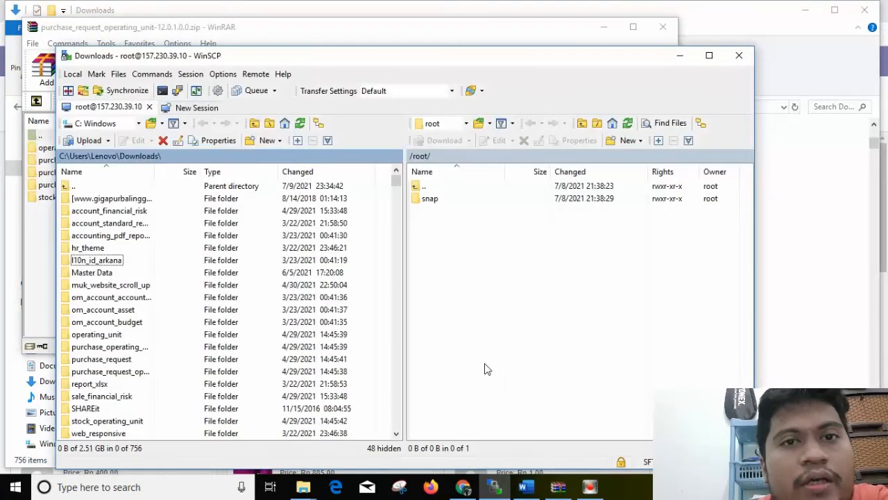
Browse the server's files to the /usr/lib/python3/dist-packages/odoo/addons folder
click(429, 188)
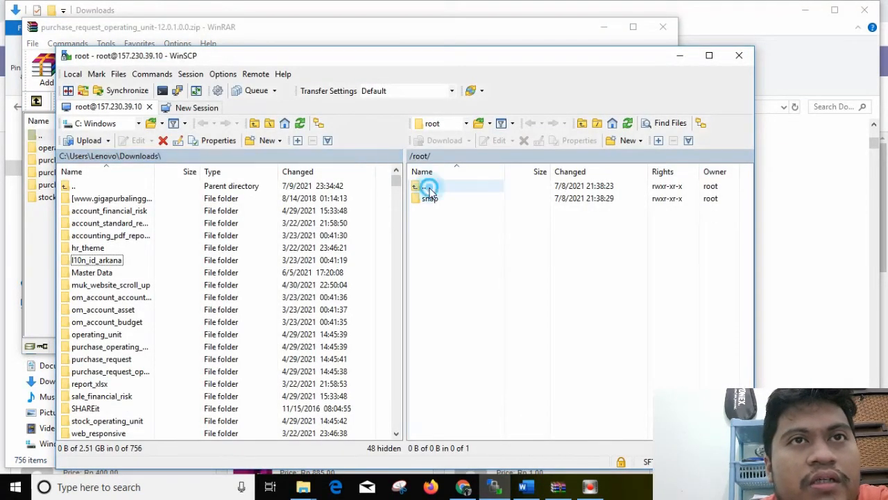
double_click(446, 186)
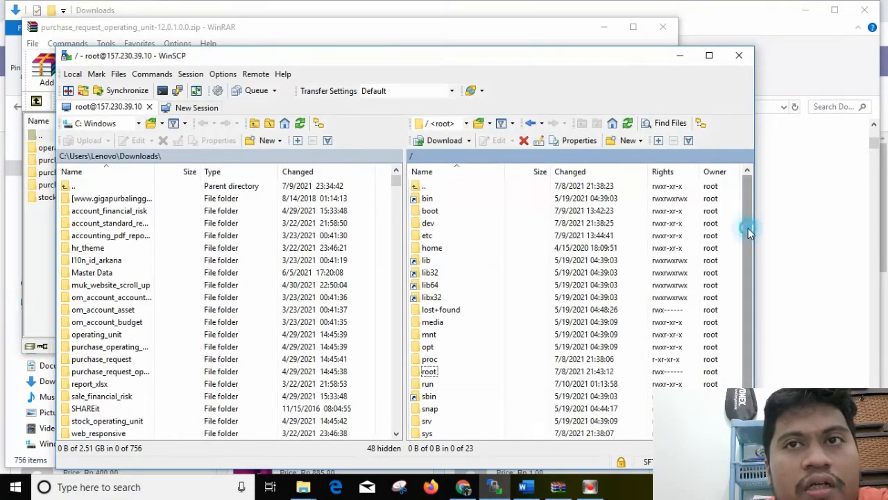
drag(748, 228, 746, 261)
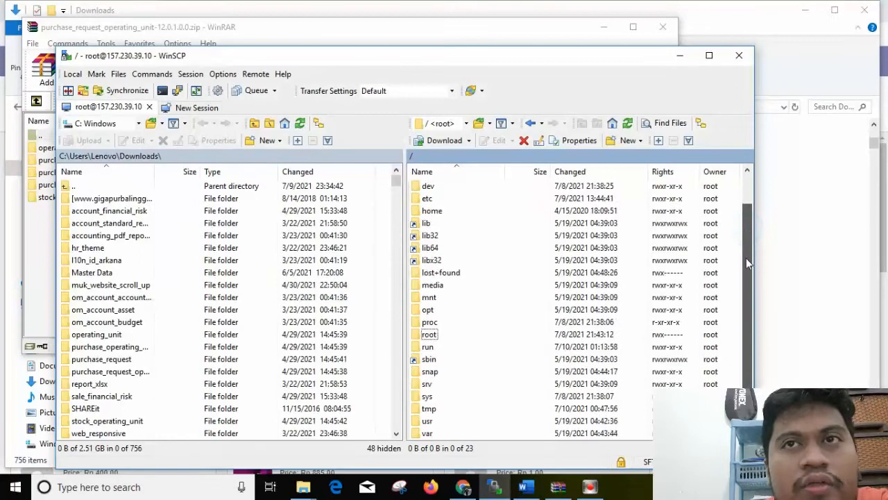
double_click(428, 421)
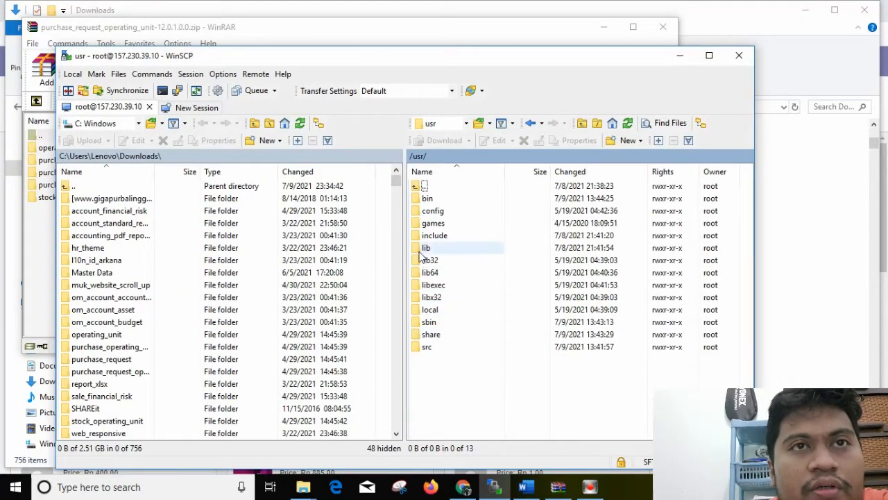
double_click(428, 248)
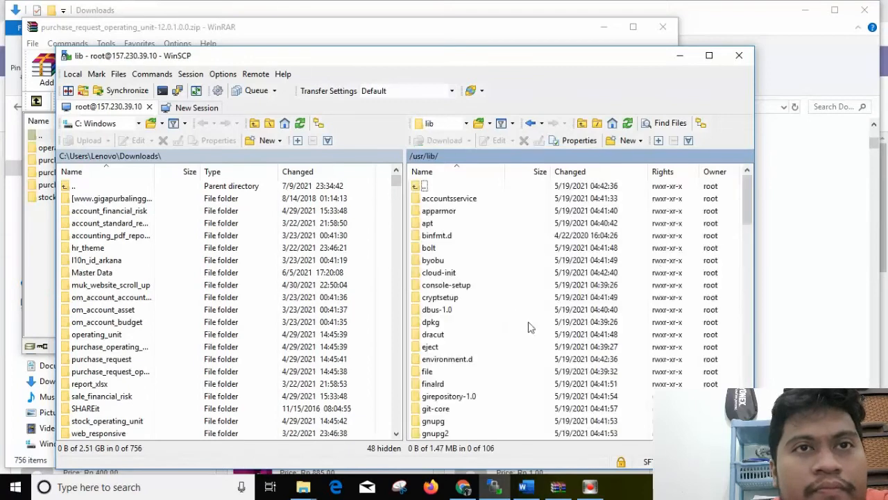
drag(748, 221, 748, 317)
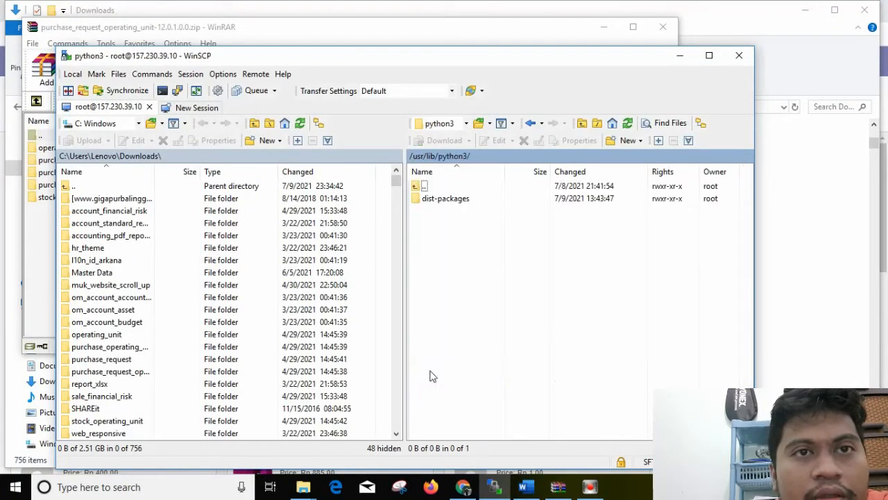
click(446, 199)
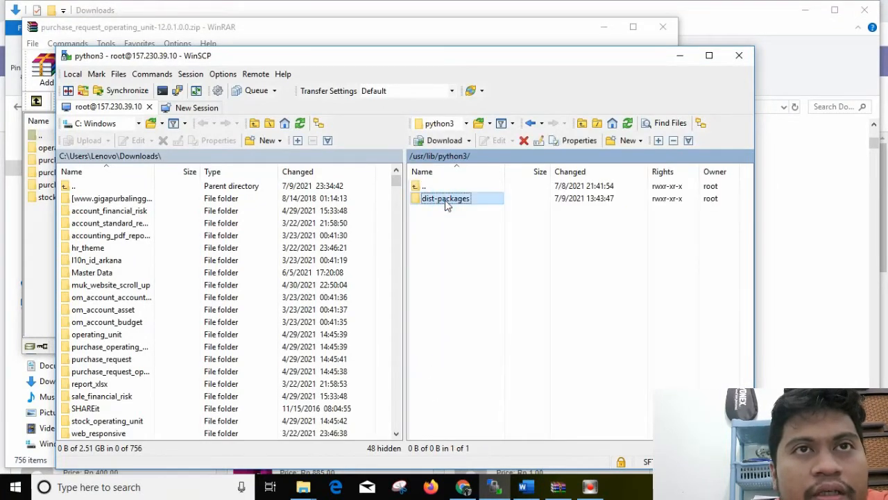
double_click(445, 200)
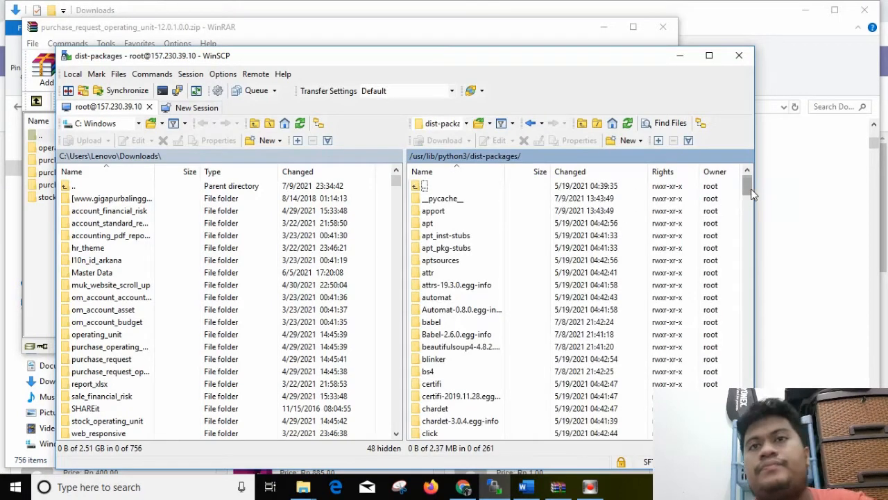
drag(748, 191, 743, 277)
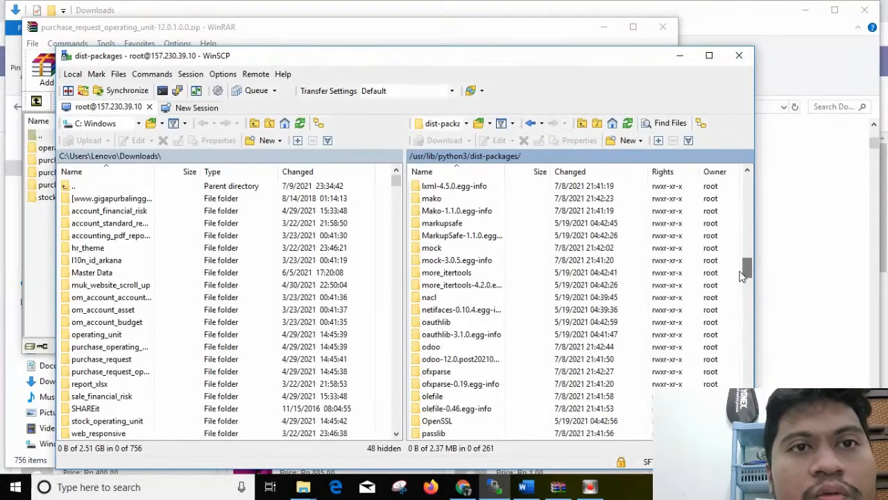
double_click(436, 347)
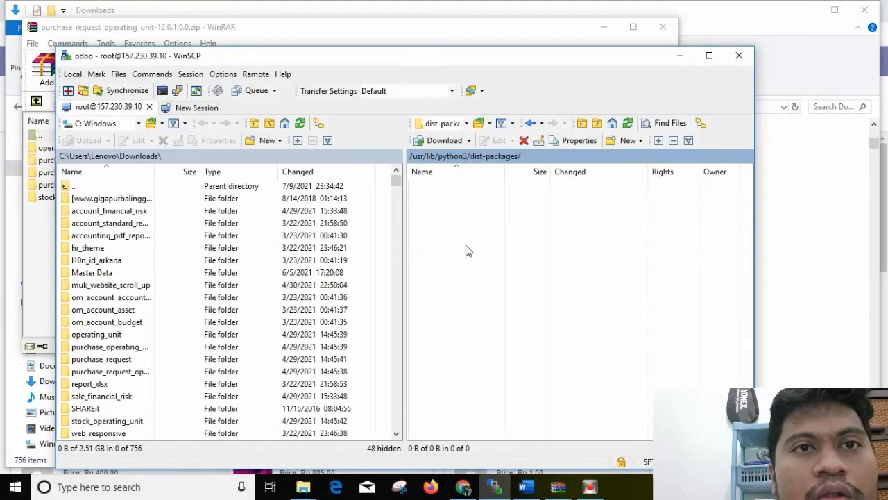
double_click(450, 210)
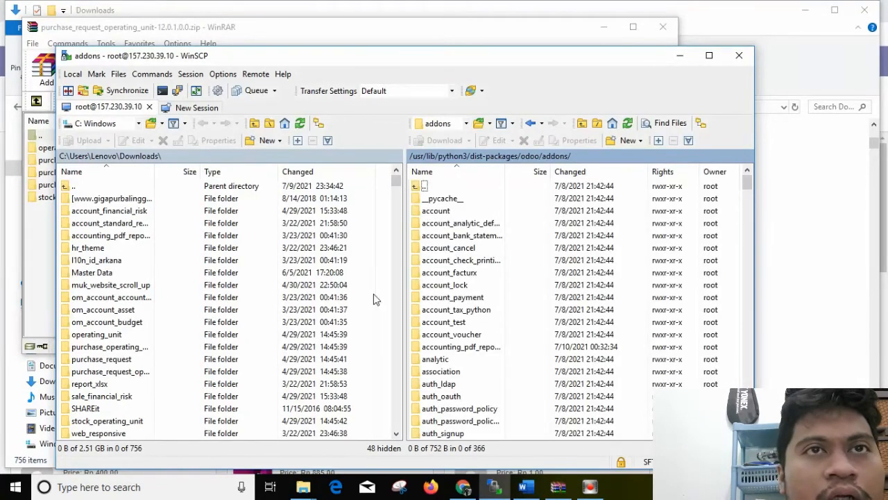
Select the operating_unit, purchase_request, stock_operating_unit and two other purchase module folders in the local Downloads, and show their upload options without uploading
click(558, 488)
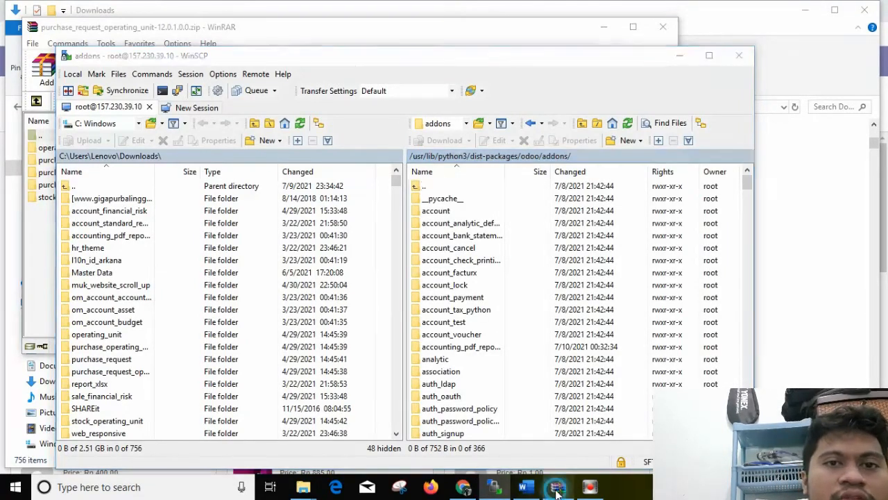
click(557, 488)
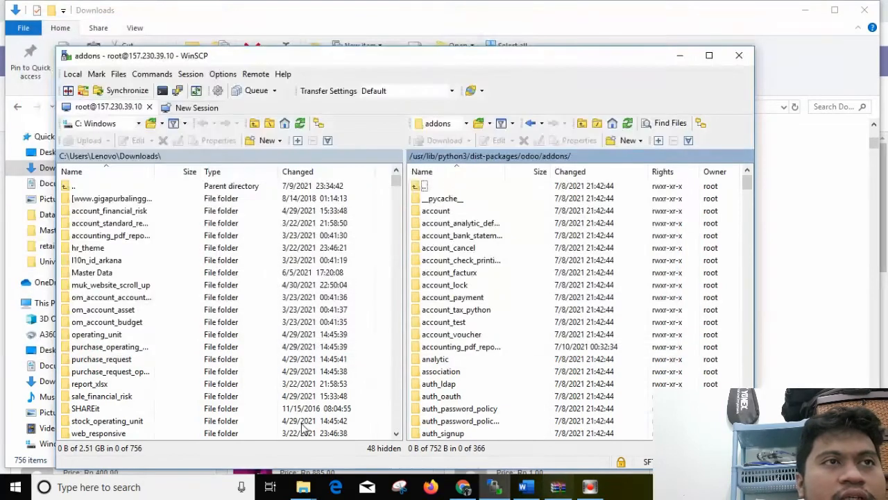
click(94, 337)
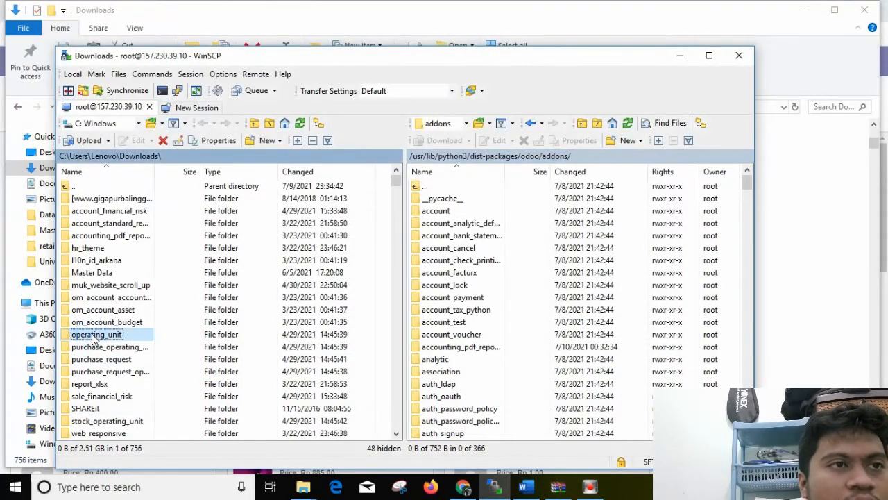
ctrl+click(96, 350)
ctrl+click(101, 361)
ctrl+click(104, 373)
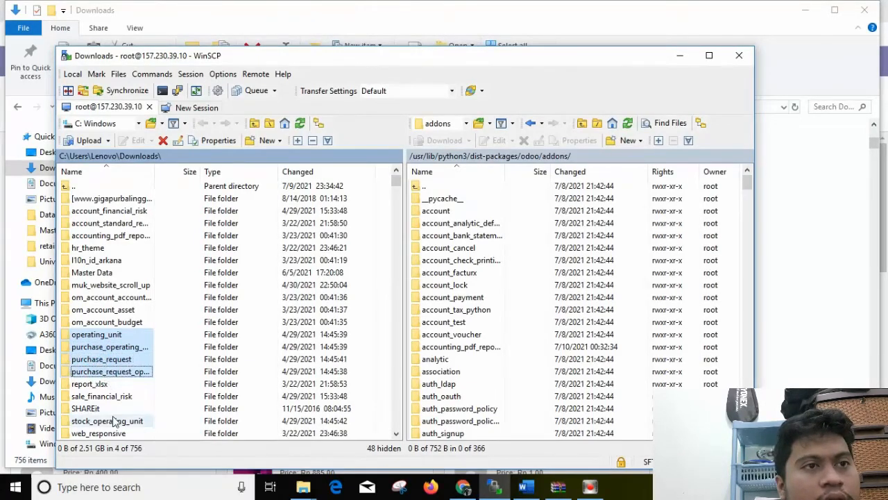
ctrl+click(115, 421)
right_click(115, 421)
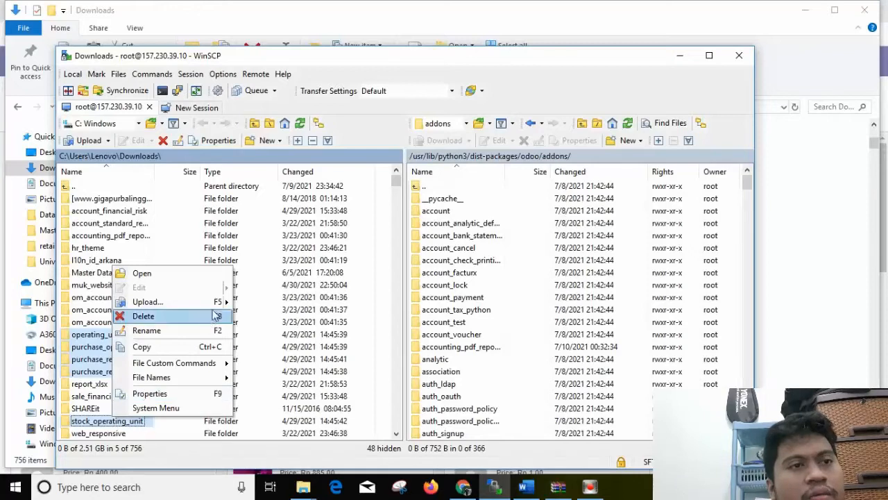
mouse_move(215, 304)
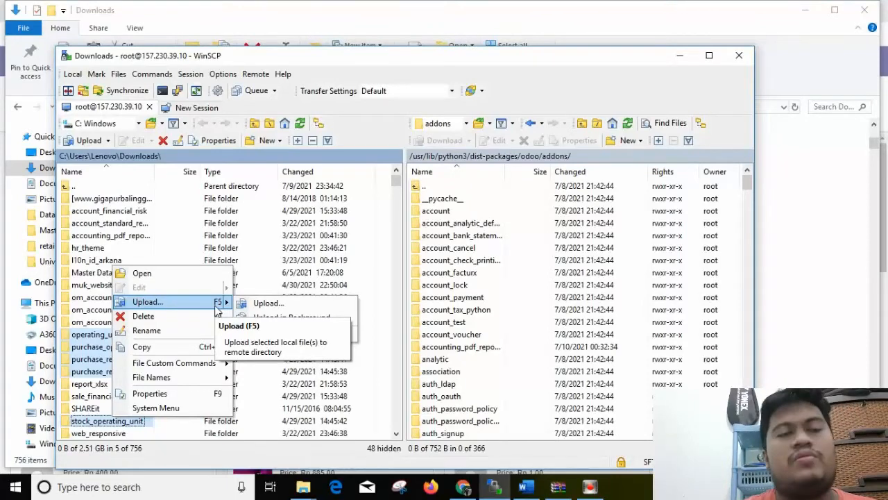
click(255, 278)
Switch to Odoo in Chrome, open Apps and update the apps list
mouse_move(472, 489)
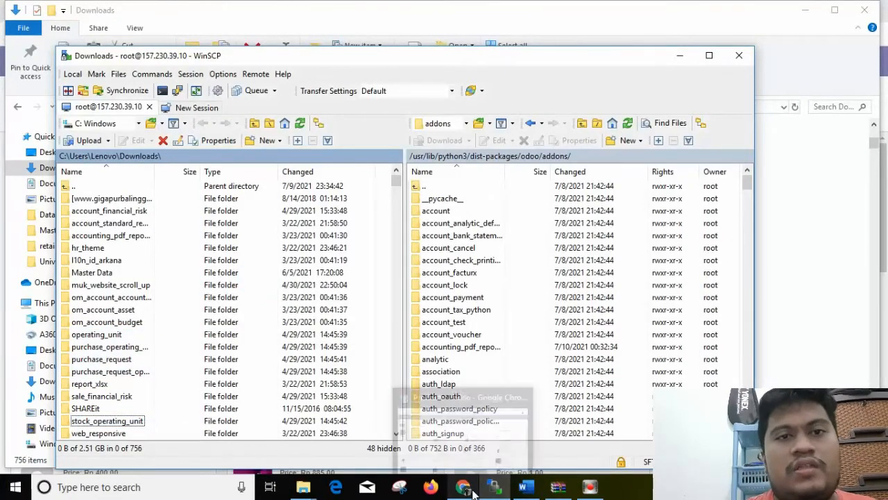
click(443, 427)
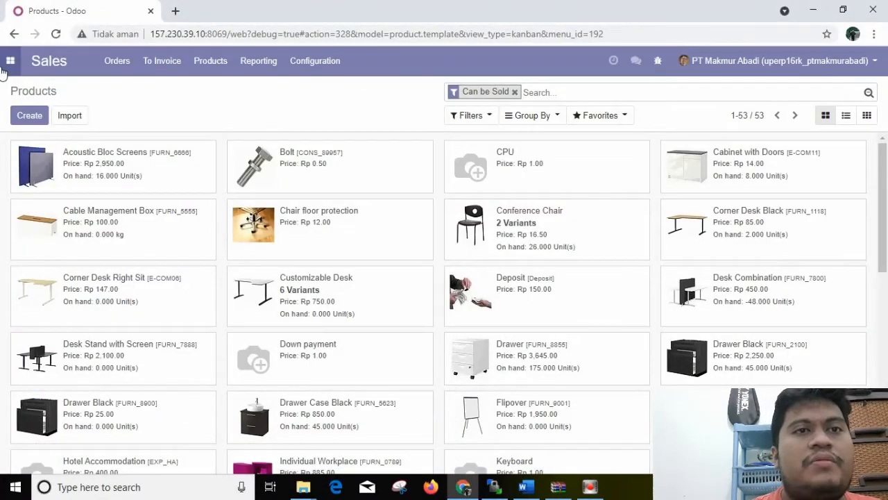
click(9, 64)
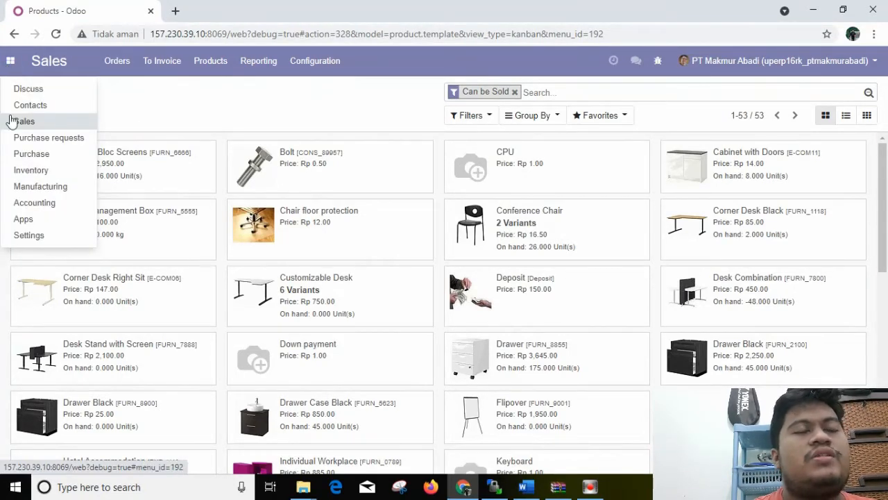
click(27, 235)
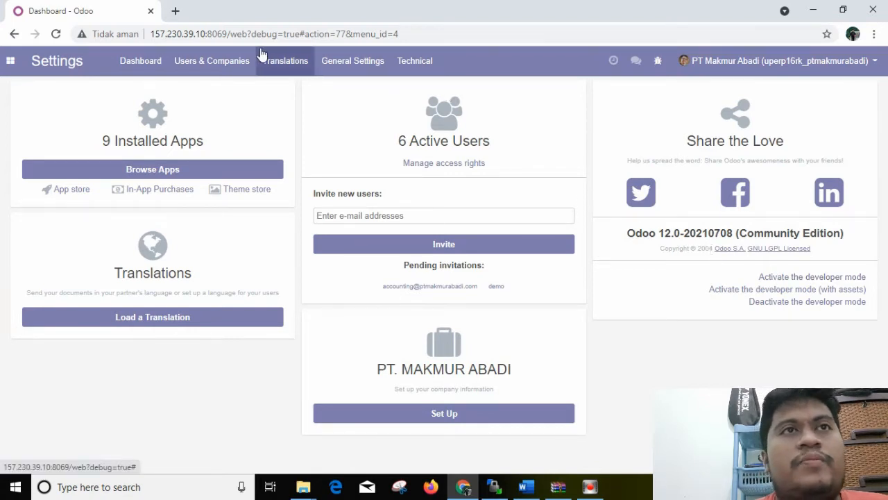
click(7, 61)
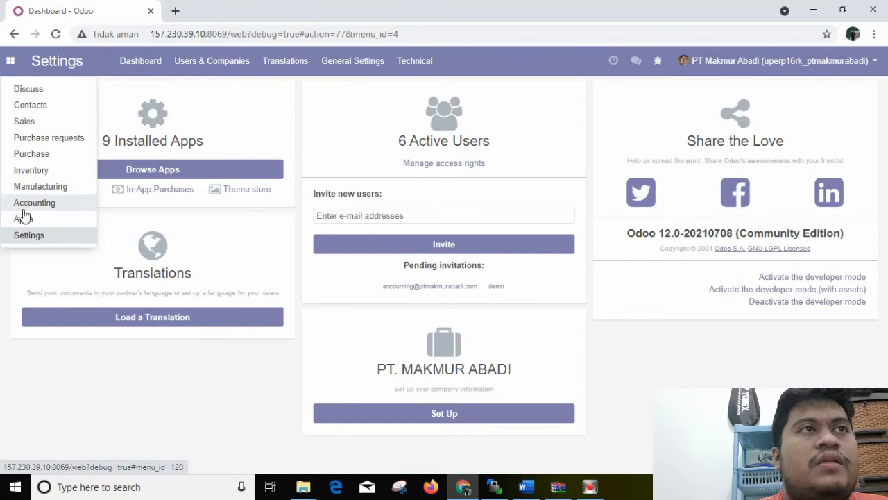
click(29, 233)
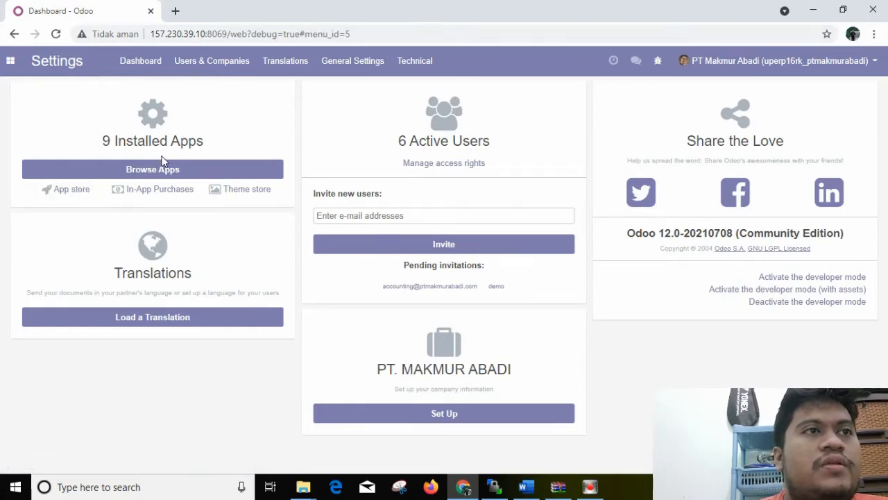
click(235, 134)
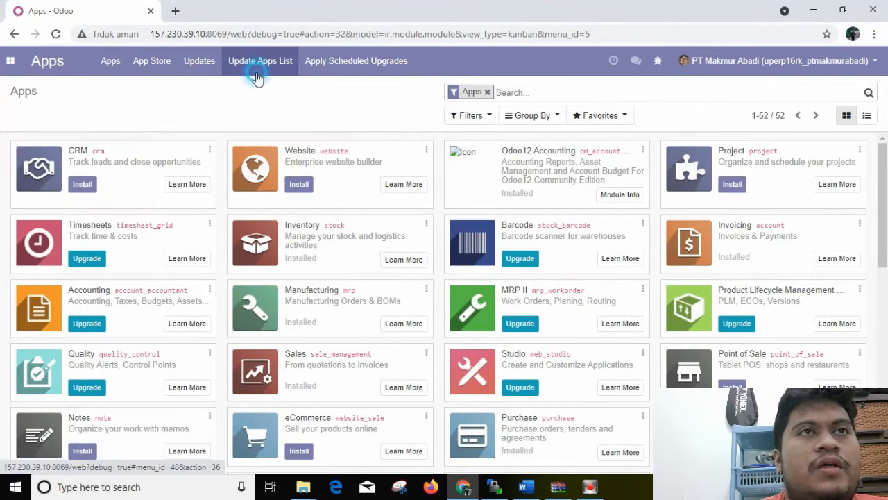
click(251, 61)
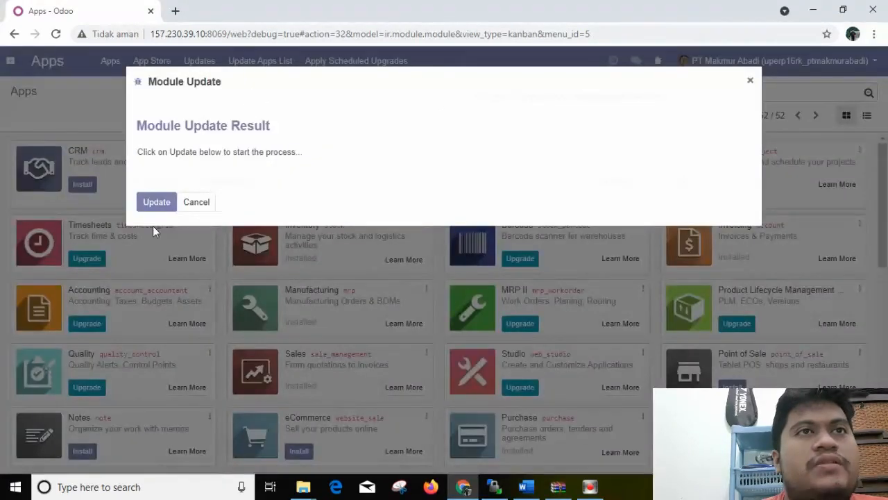
click(156, 202)
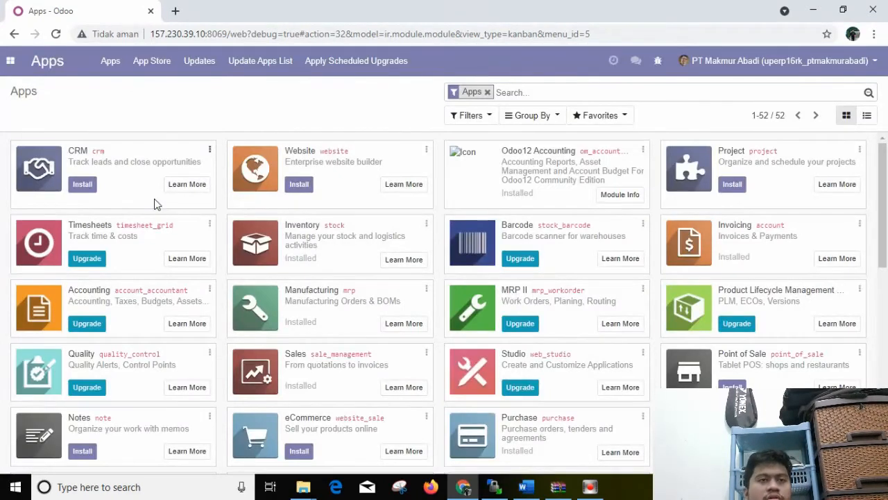
Remove the Apps filter and search the modules for purchase
click(487, 92)
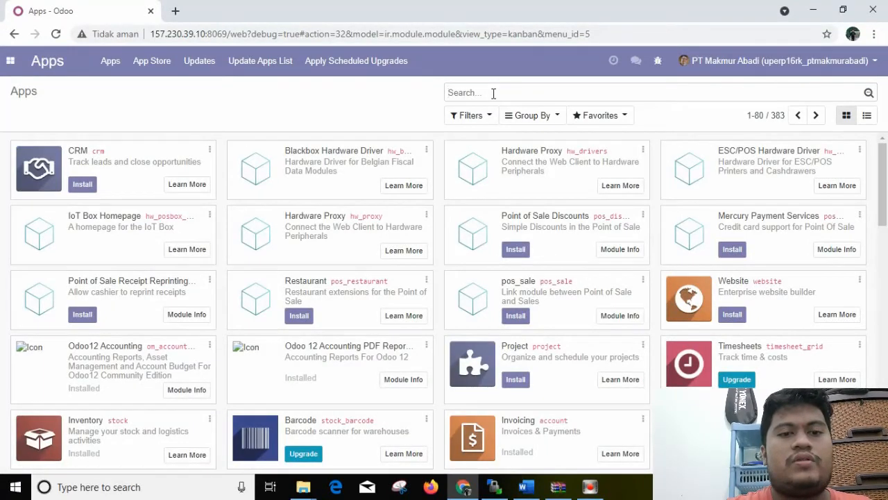
text(purchase)
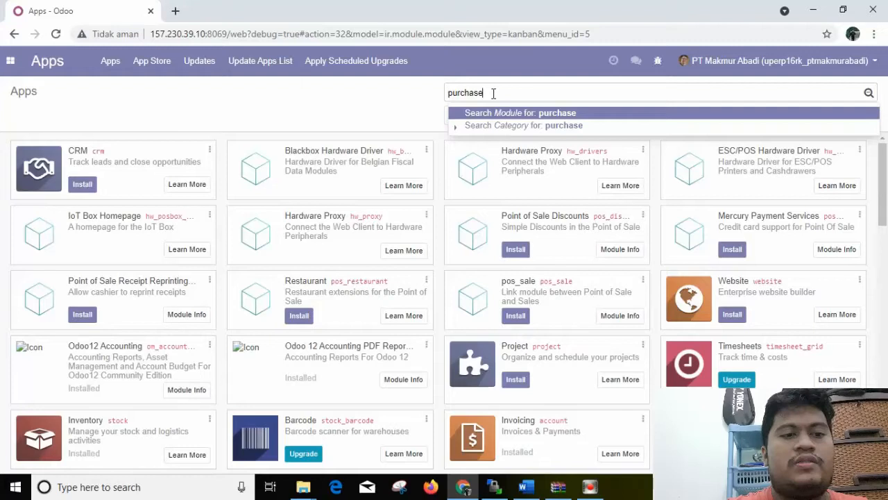
key(Return)
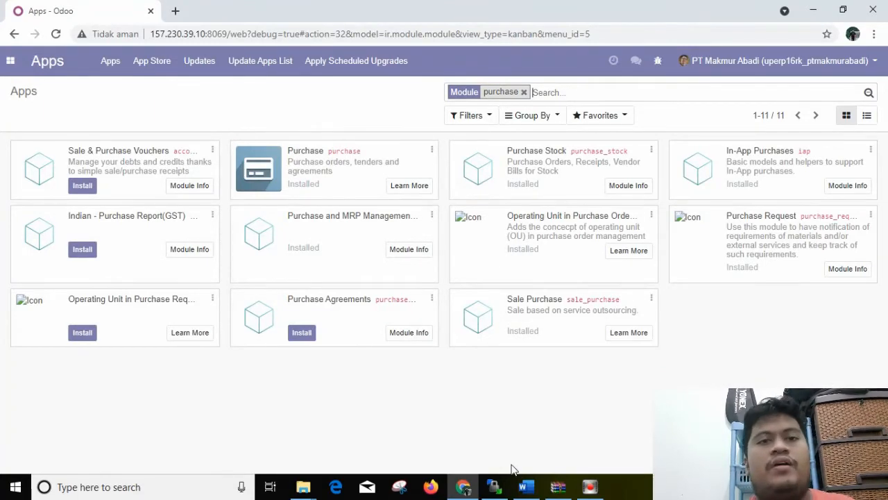
Switch to Word and read the scenario in the Add Ons Purchase Request document
click(521, 484)
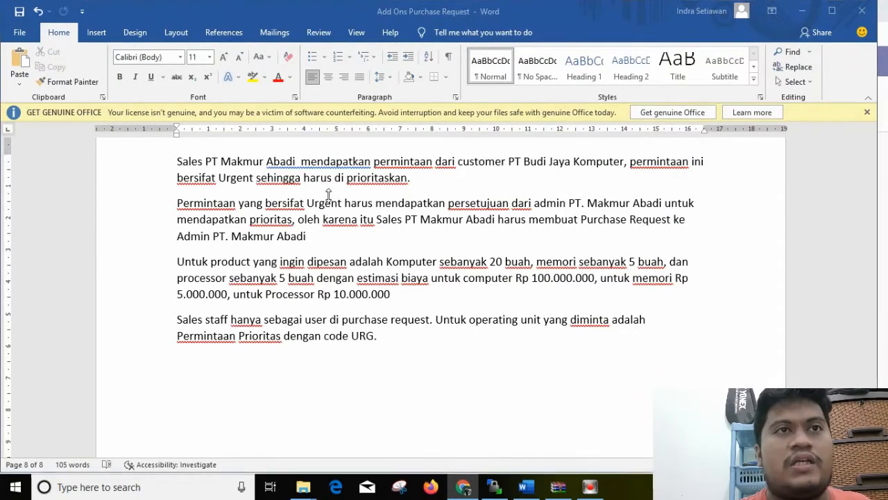
click(530, 493)
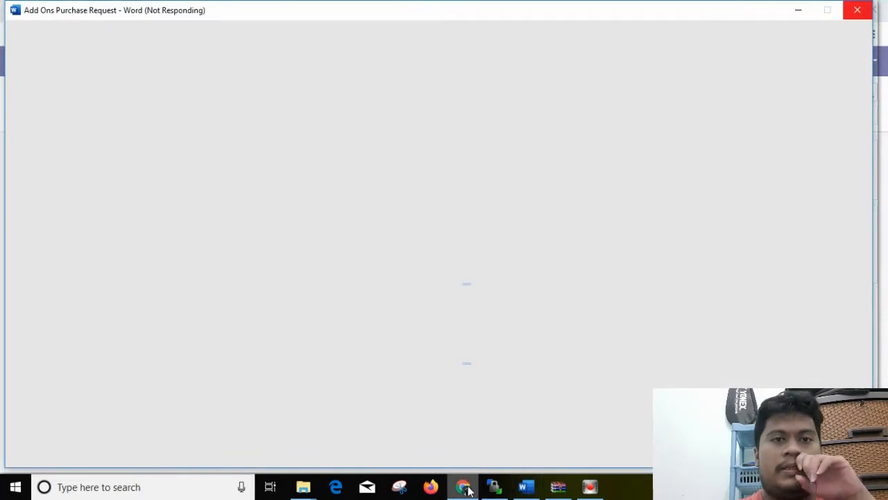
click(468, 490)
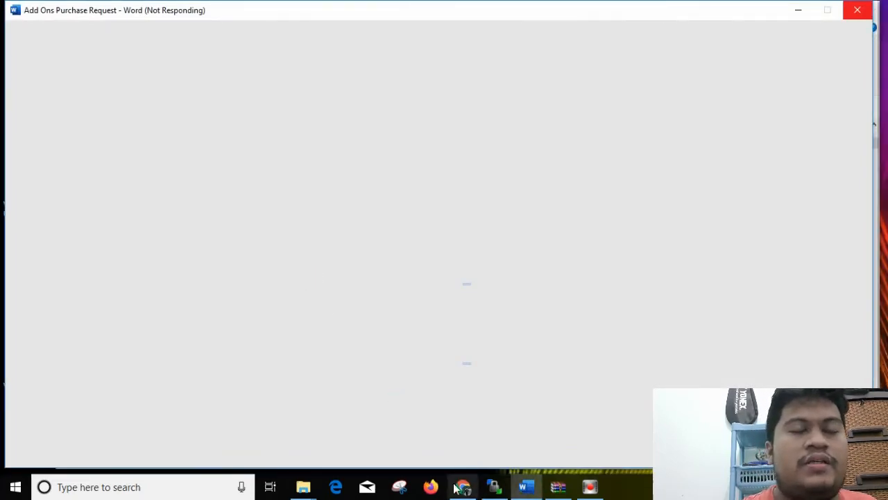
Switch to Odoo in Chrome and start a new operating unit in the Settings app
mouse_move(462, 490)
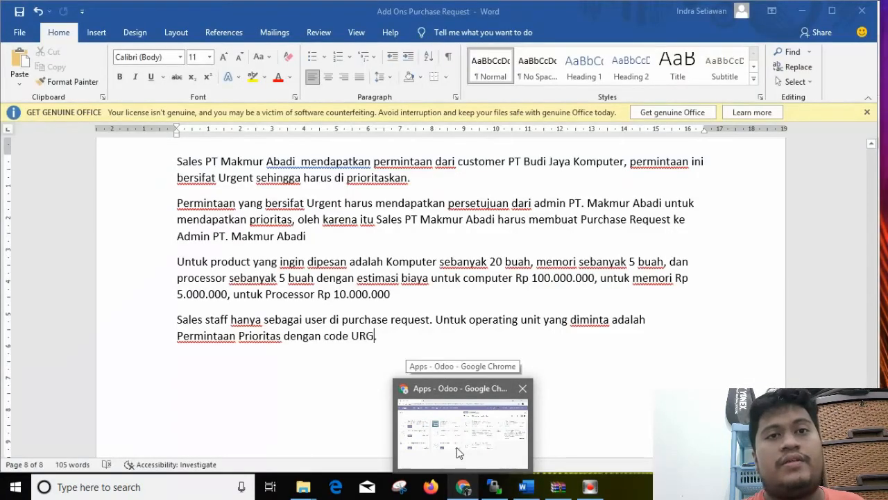
click(457, 447)
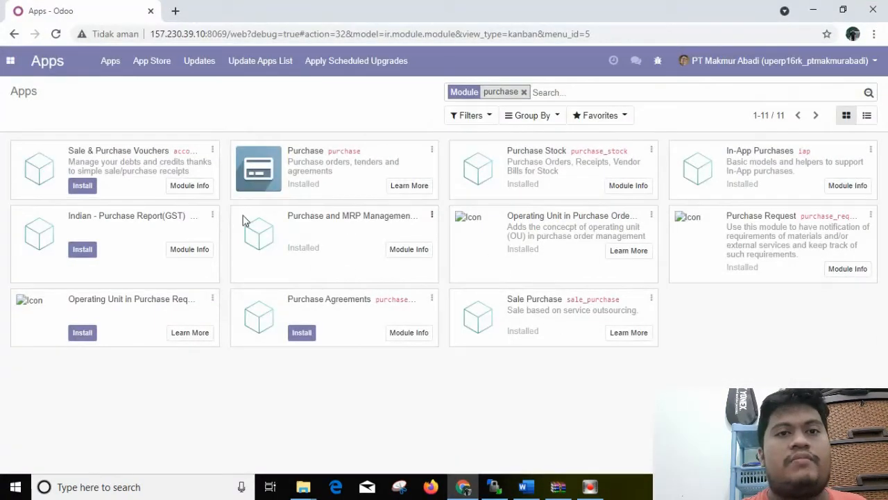
click(10, 61)
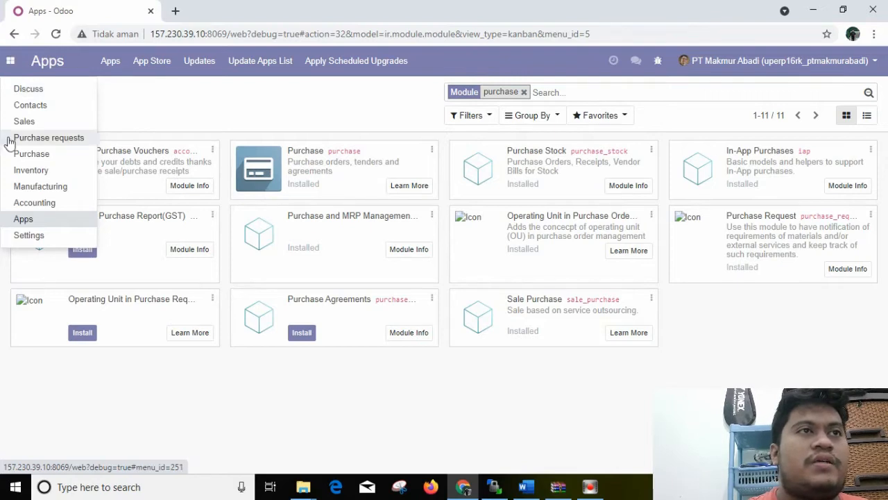
click(22, 237)
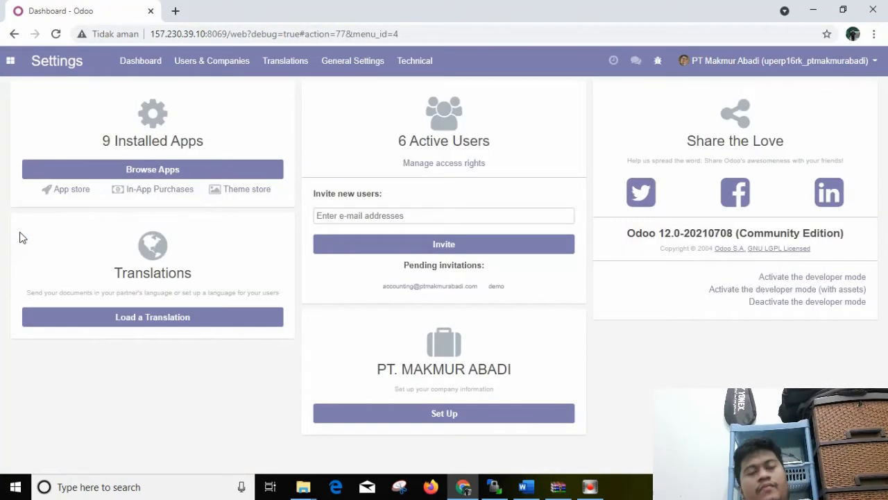
click(188, 62)
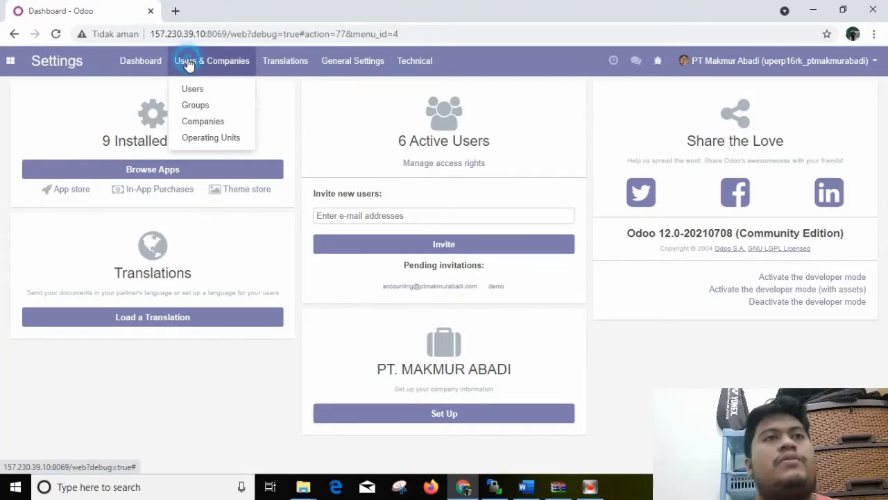
click(211, 138)
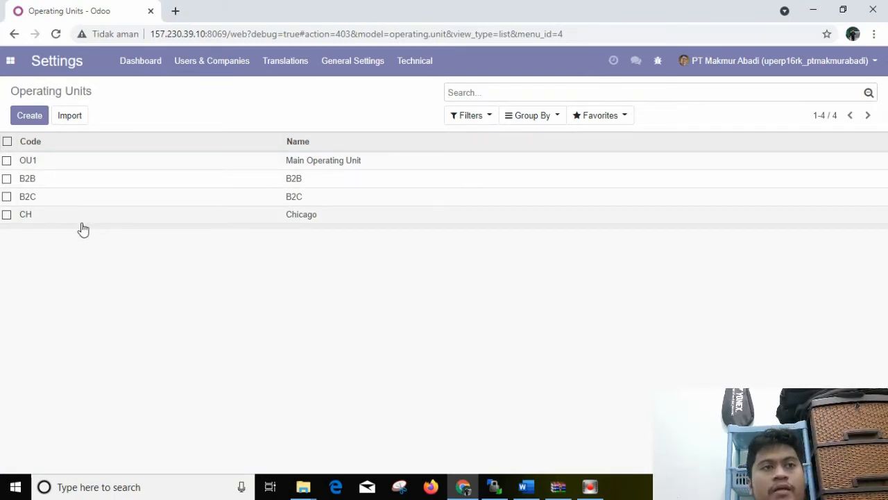
click(30, 117)
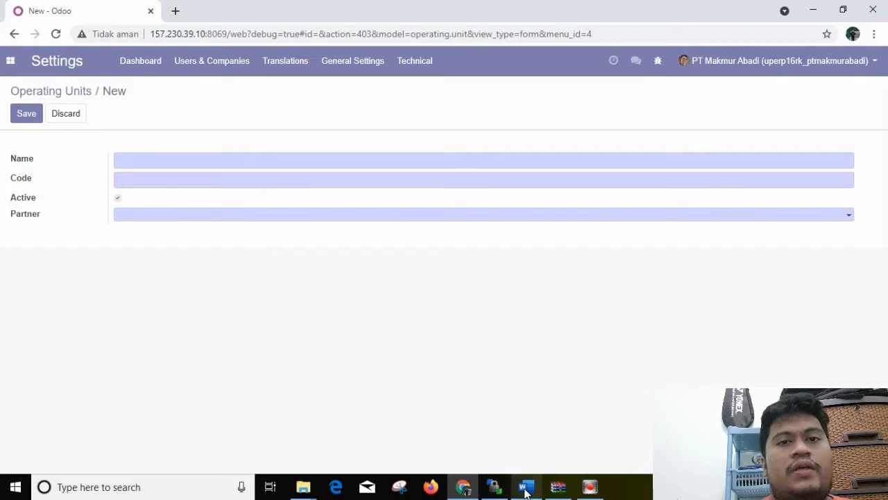
Check the scenario in Word, then name the new operating unit PERMINTAAN PRIORITAS with code URG in Odoo
click(525, 488)
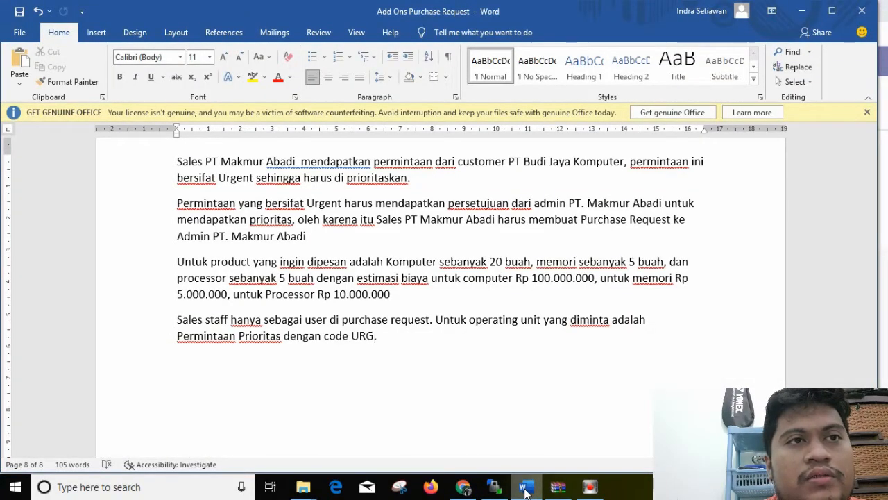
click(525, 489)
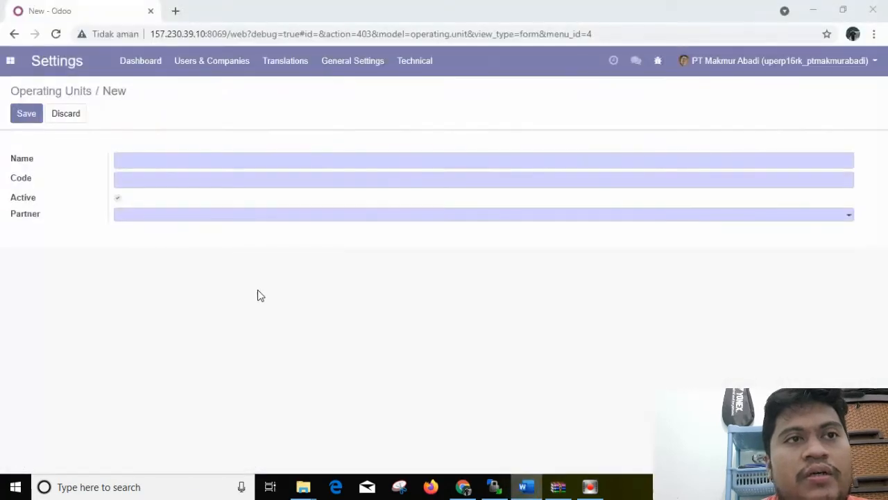
click(179, 166)
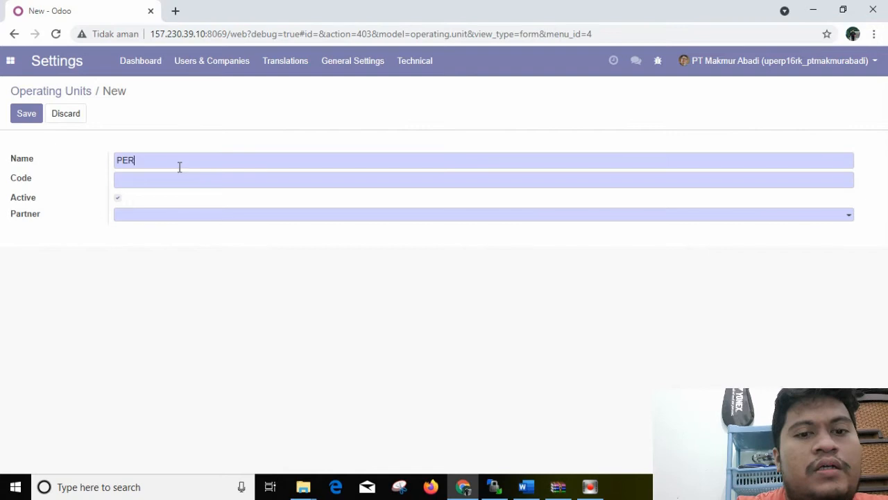
key(Caps_Lock)
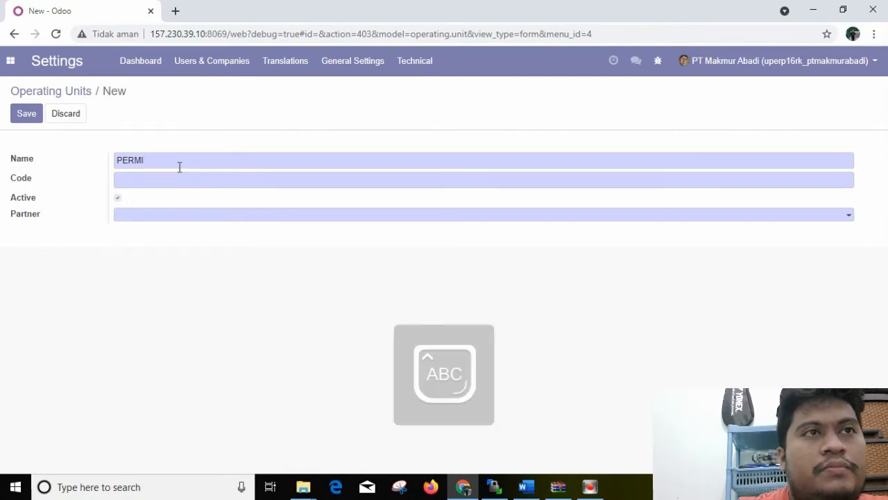
text(PERMINTAAN PRIORITAS)
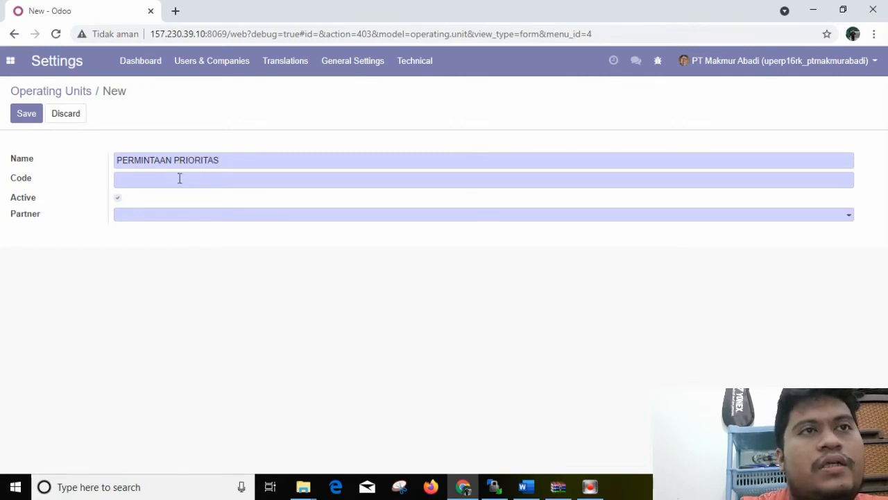
click(179, 178)
text(URG)
Set the sales employee as the operating unit's partner, save the record and return to the operating units list
click(184, 214)
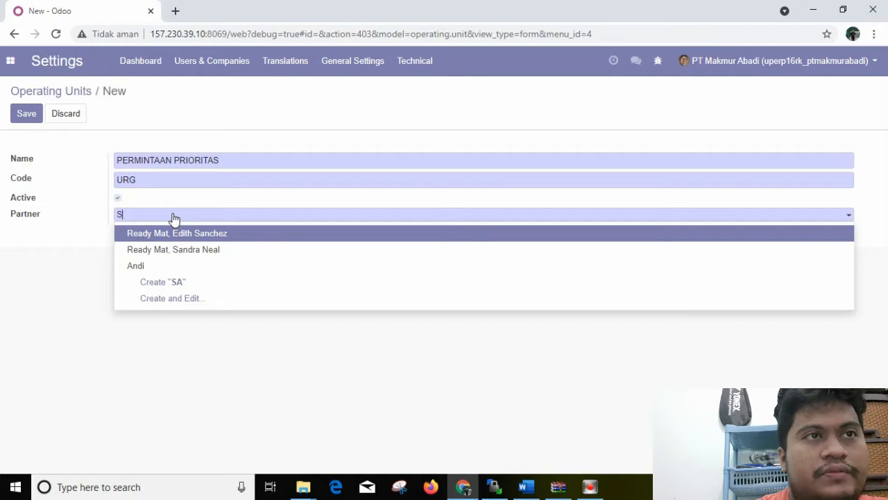
text(AND)
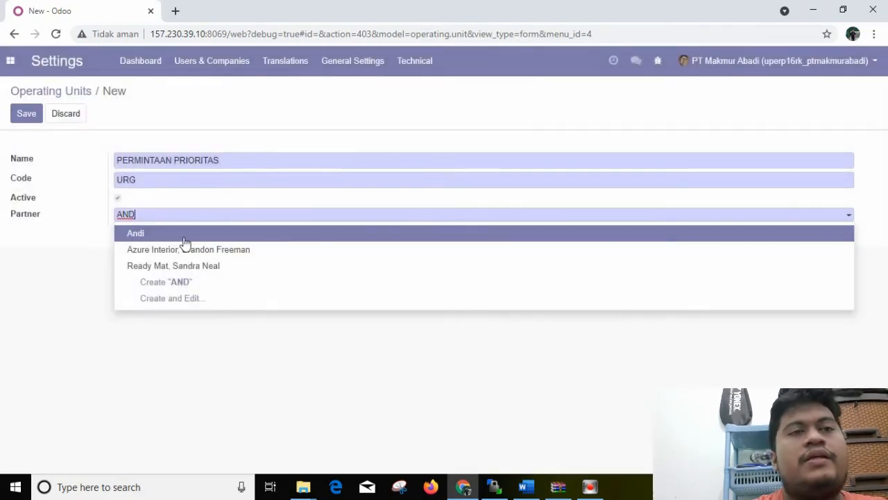
click(182, 236)
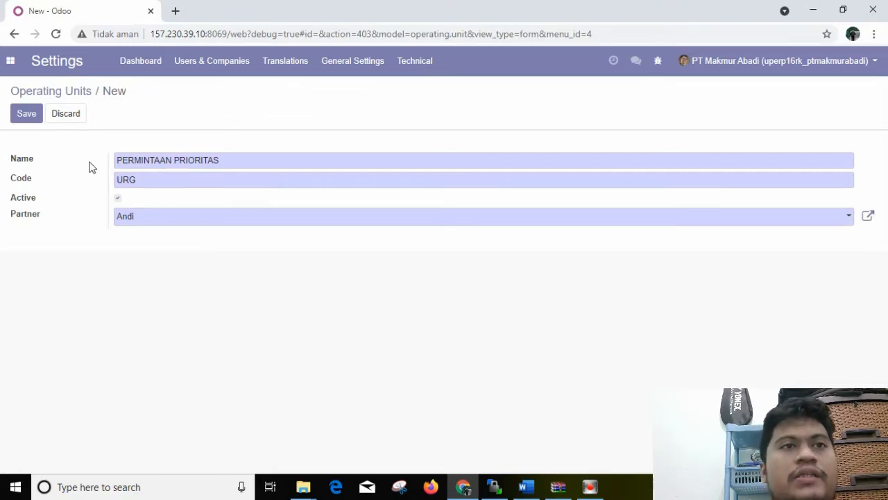
click(19, 113)
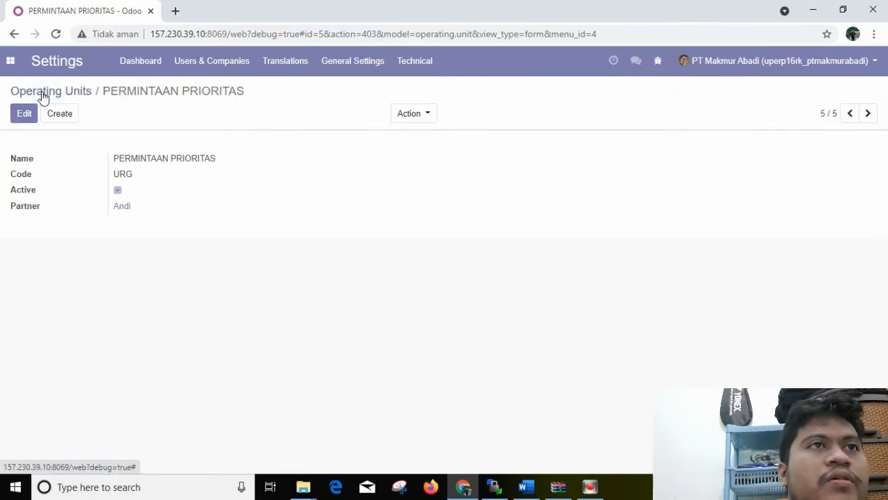
click(41, 96)
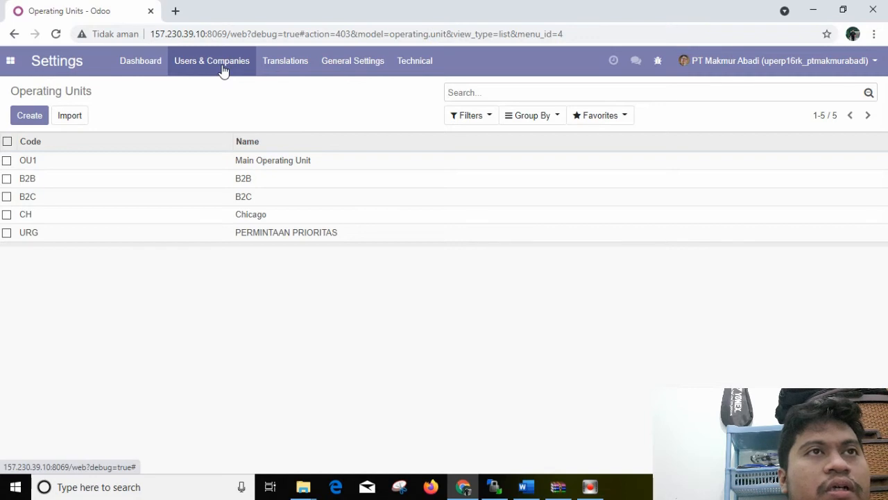
Open the user record with the sales login for editing
click(222, 70)
click(213, 87)
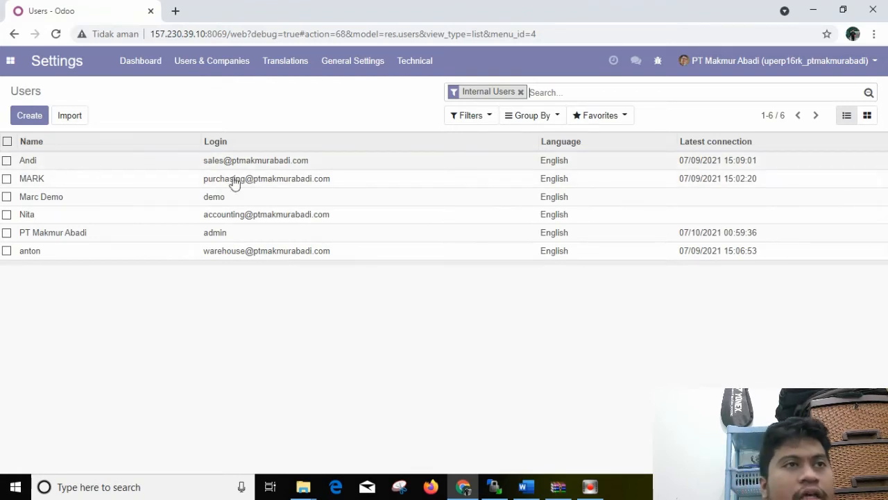
click(164, 162)
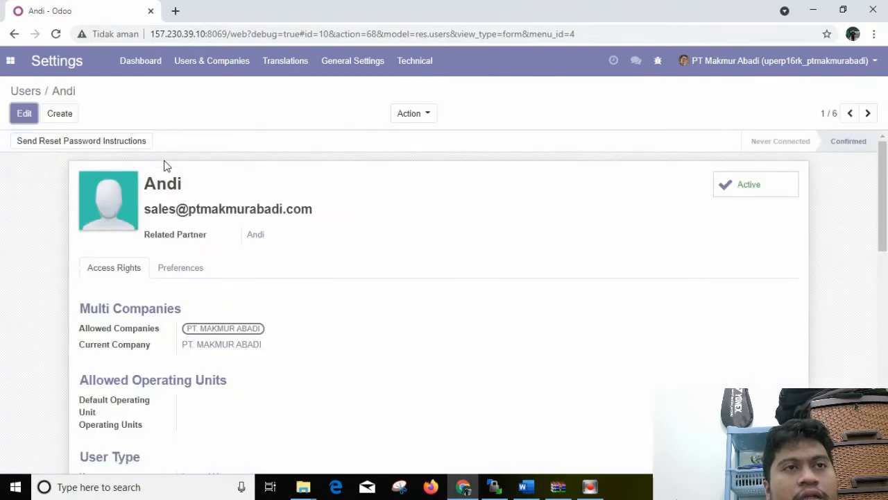
click(22, 113)
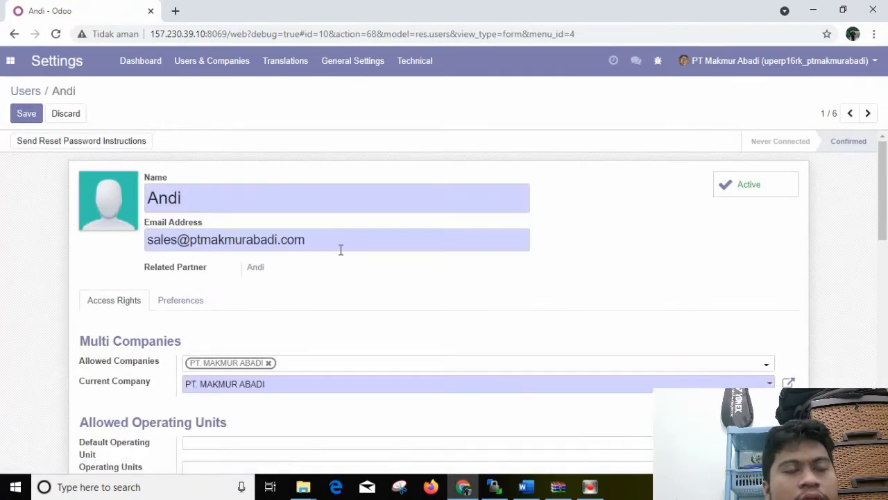
Set the sales user's application accesses to User for Purchases, Purchase Request User for Purchase Request and Manager of Operating Units for Operating Units Group
drag(886, 218, 887, 315)
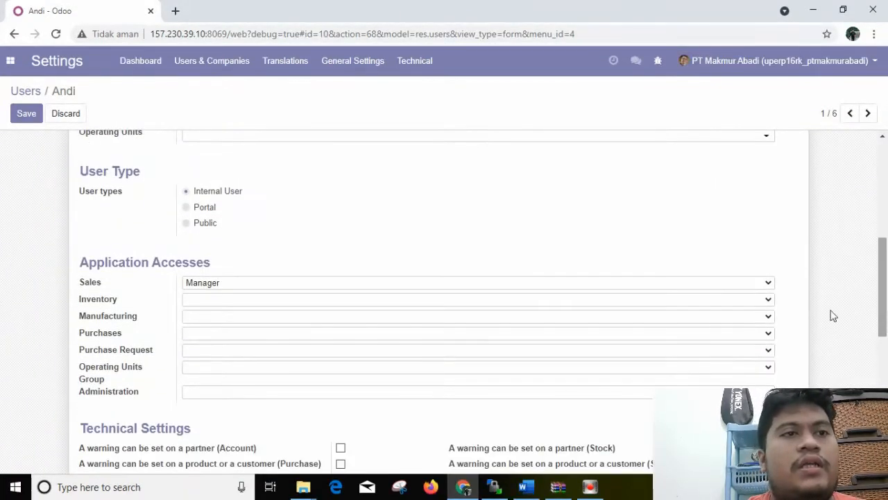
click(219, 333)
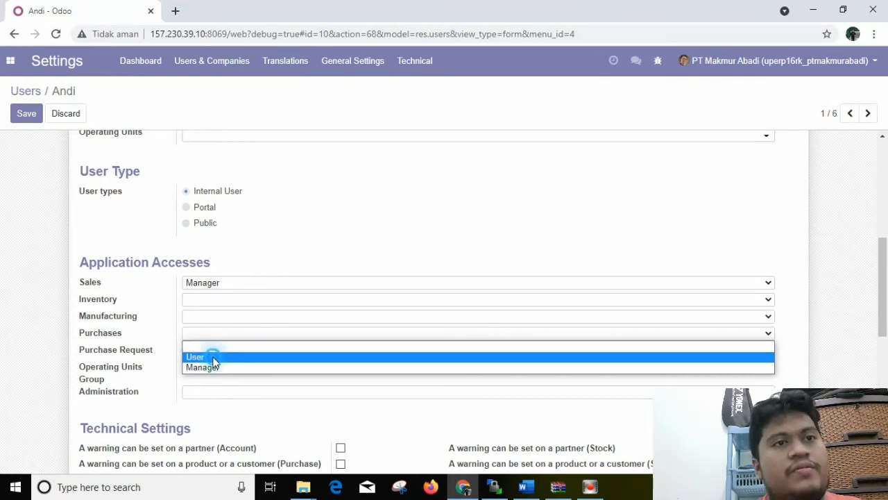
click(214, 357)
click(210, 350)
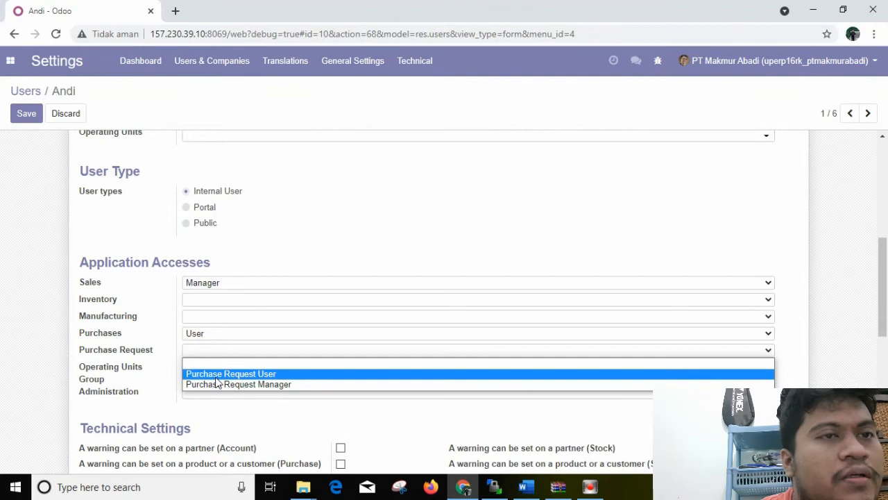
click(216, 374)
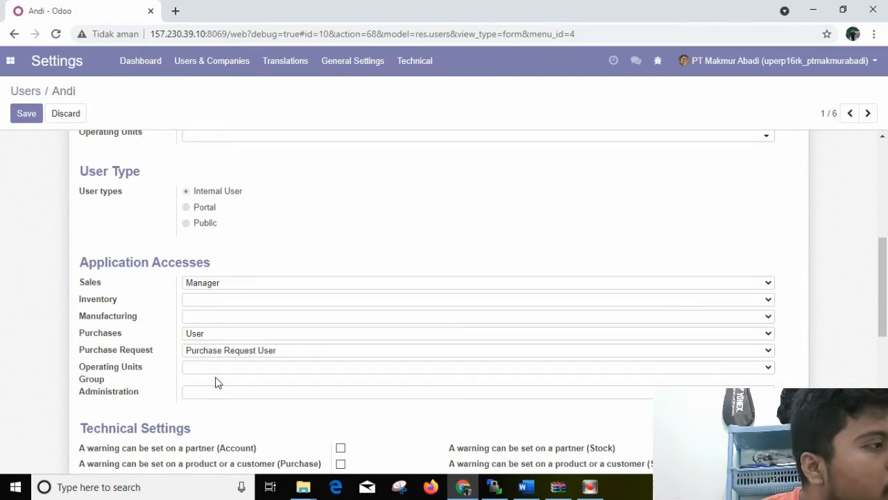
click(217, 374)
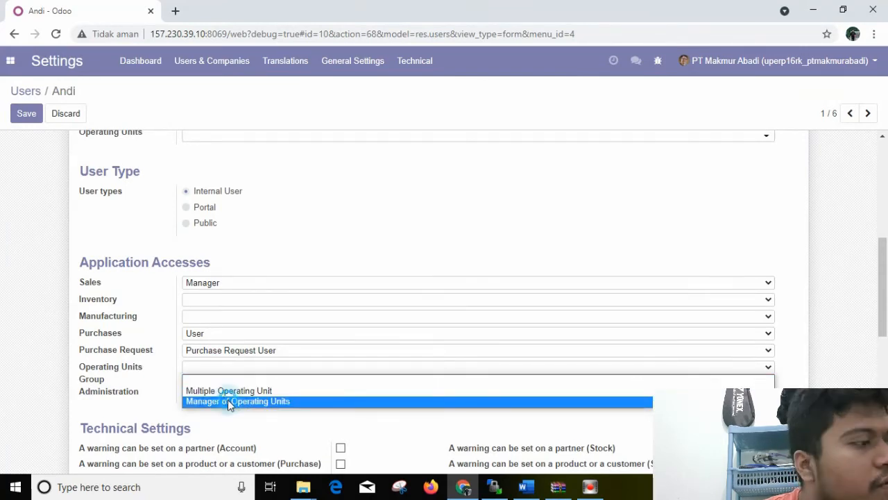
click(231, 403)
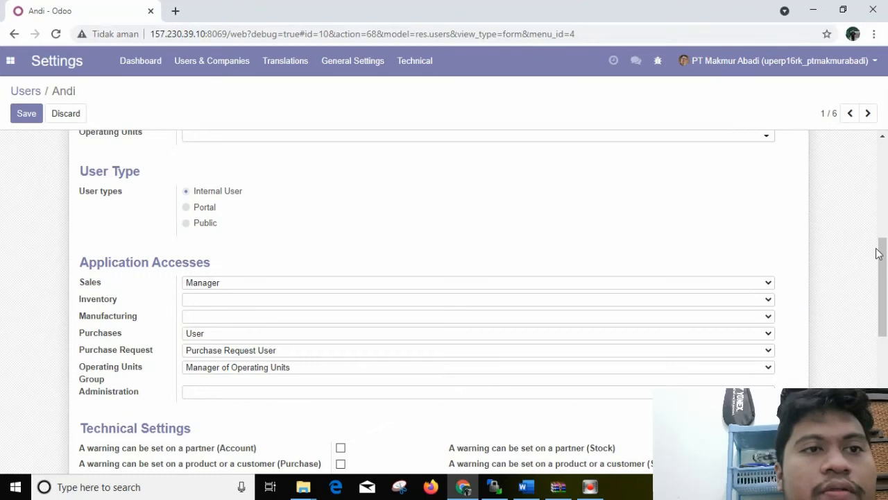
Assign PERMINTAAN PRIORITAS as the sales user's default and allowed operating unit, and save the user
drag(879, 245, 886, 340)
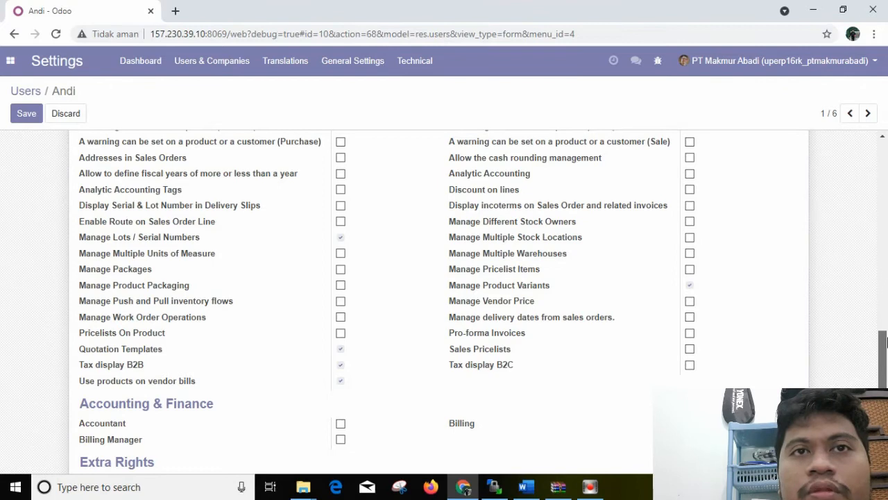
drag(887, 340, 874, 215)
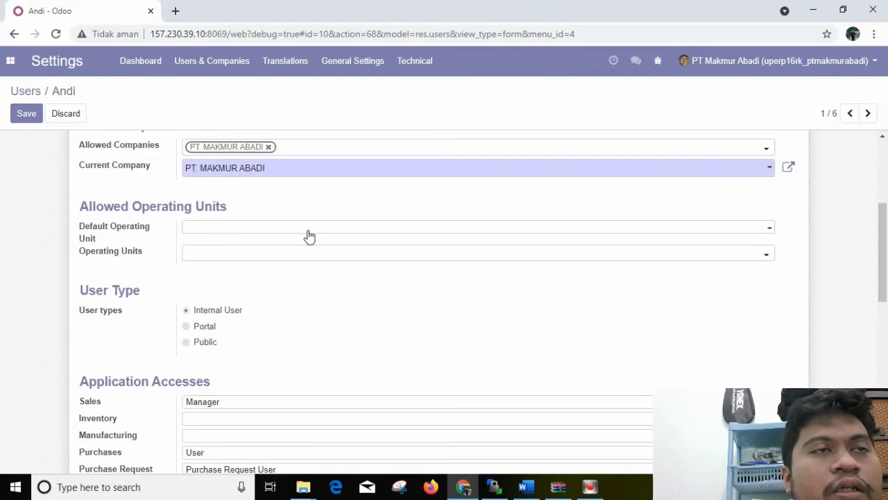
click(307, 228)
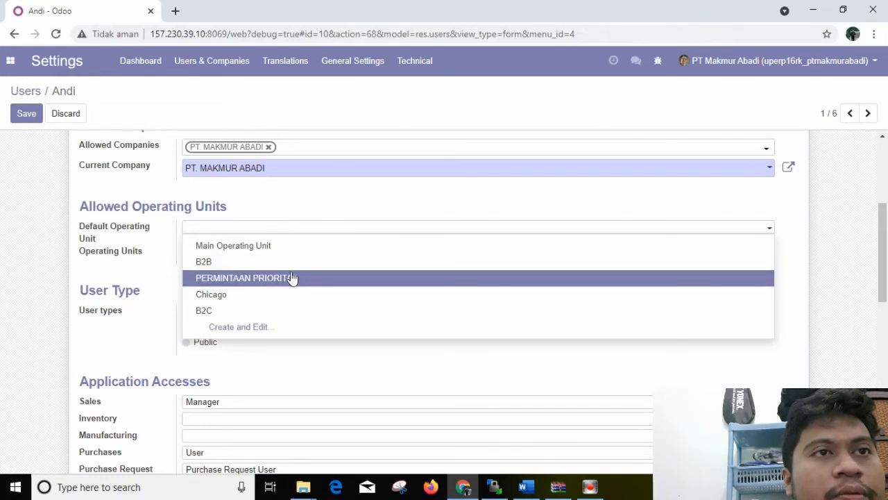
click(292, 277)
click(253, 256)
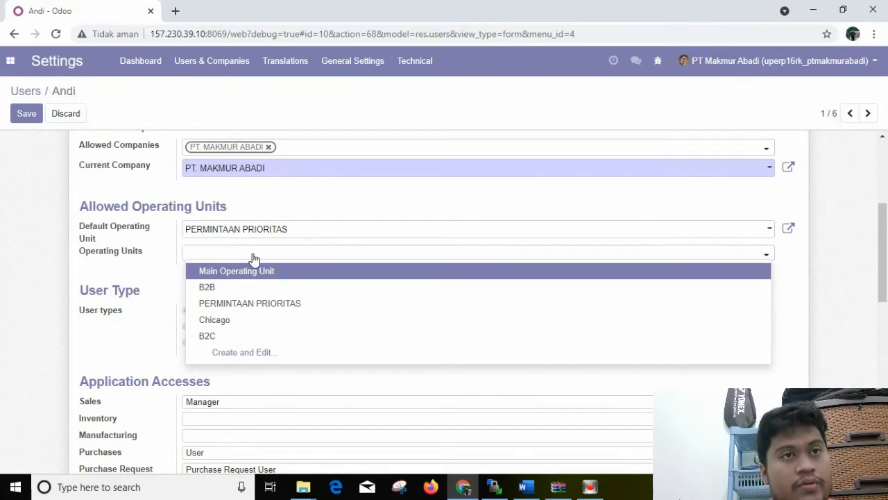
click(236, 306)
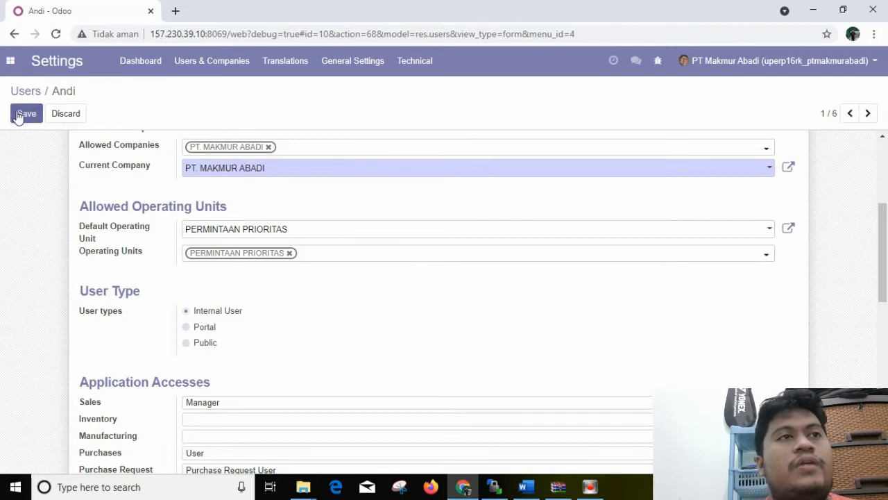
click(19, 115)
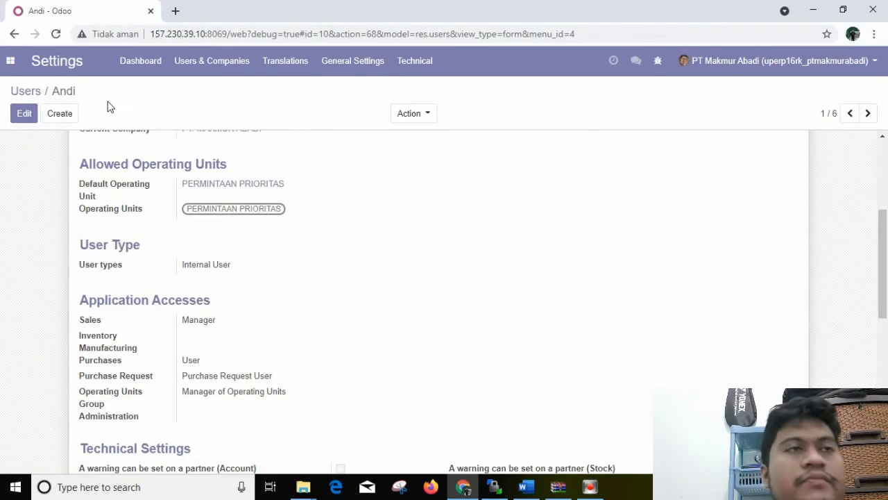
Return to the Settings dashboard and switch to Word to reread the purchase request scenario
click(198, 68)
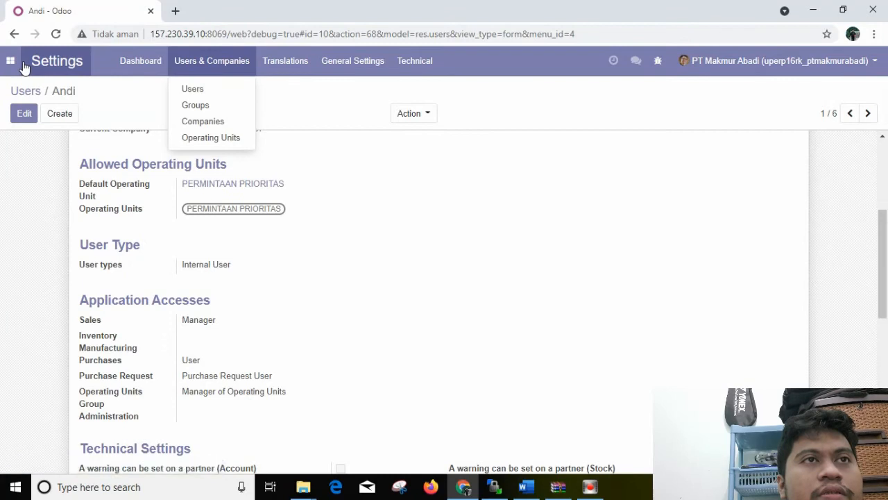
click(24, 66)
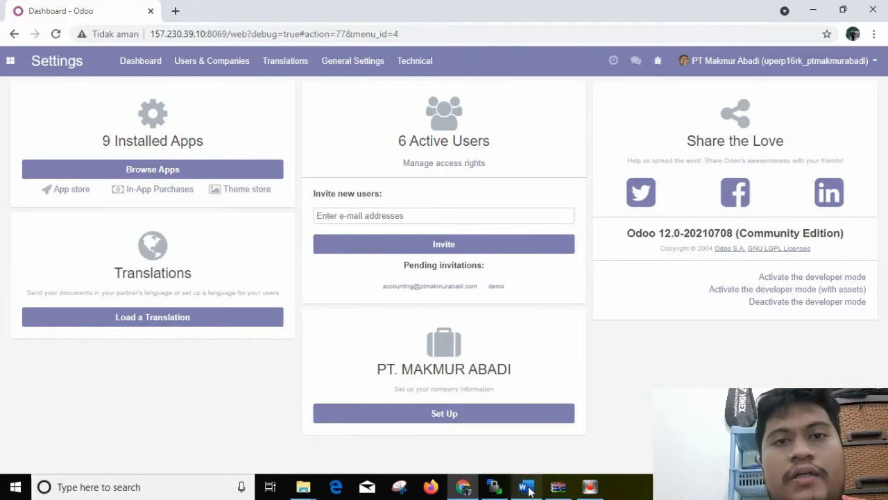
click(527, 486)
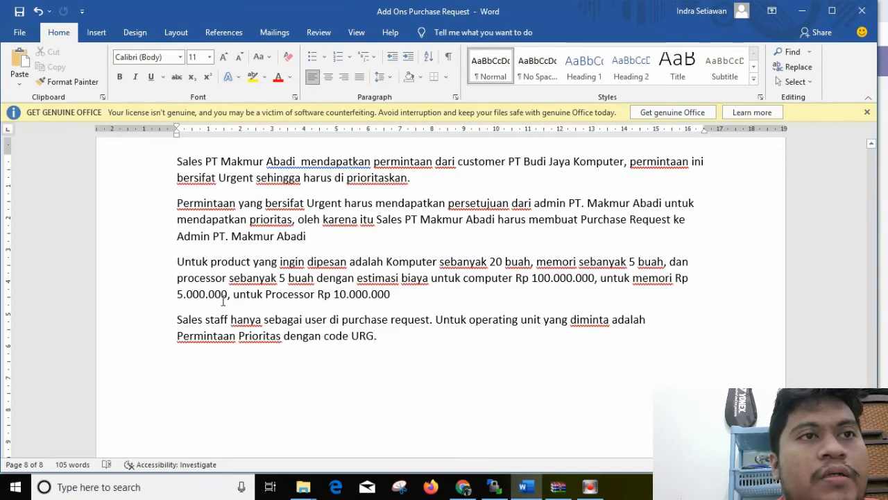
Switch from Word back to Odoo in Chrome and log out of the PT Makmur Abadi account
click(524, 487)
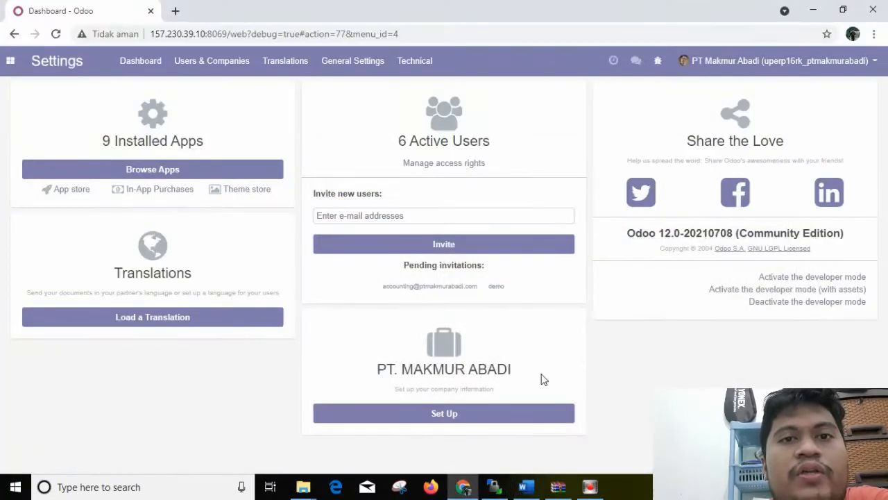
click(875, 61)
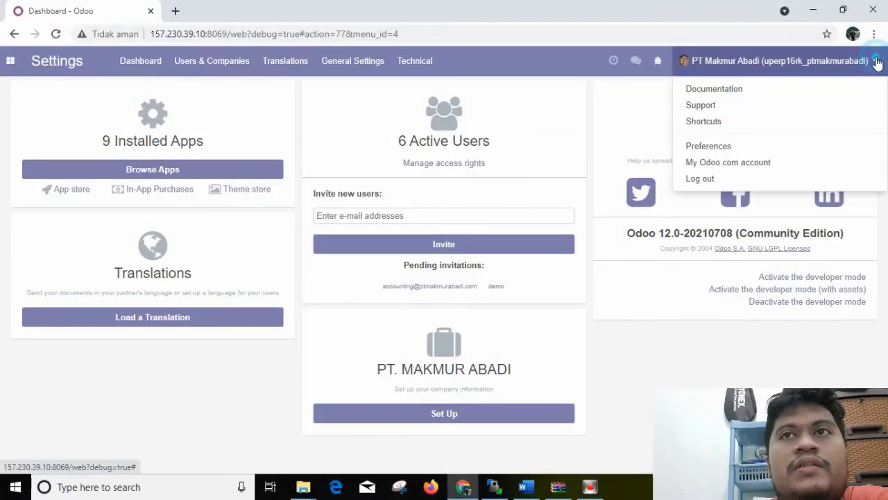
click(697, 178)
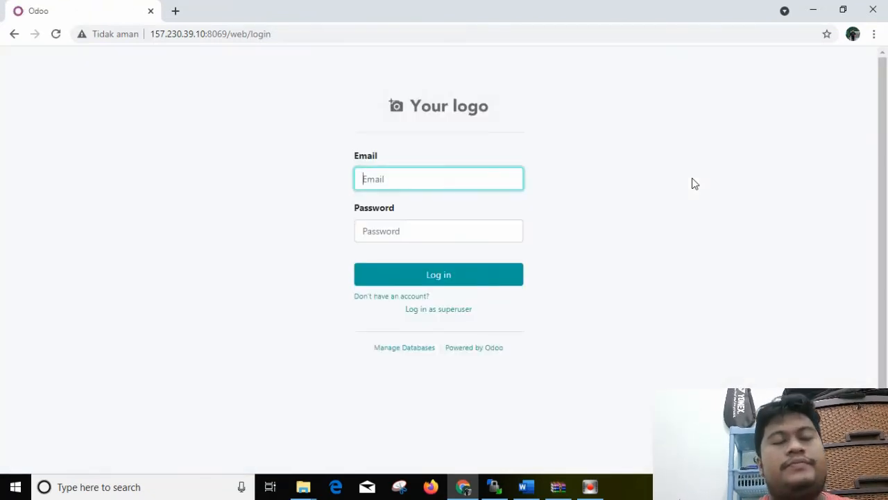
Log in with the PT Makmur Abadi sales user's e-mail and account password, and dismiss the browser's password warning
text(S)
key(BackSpace)
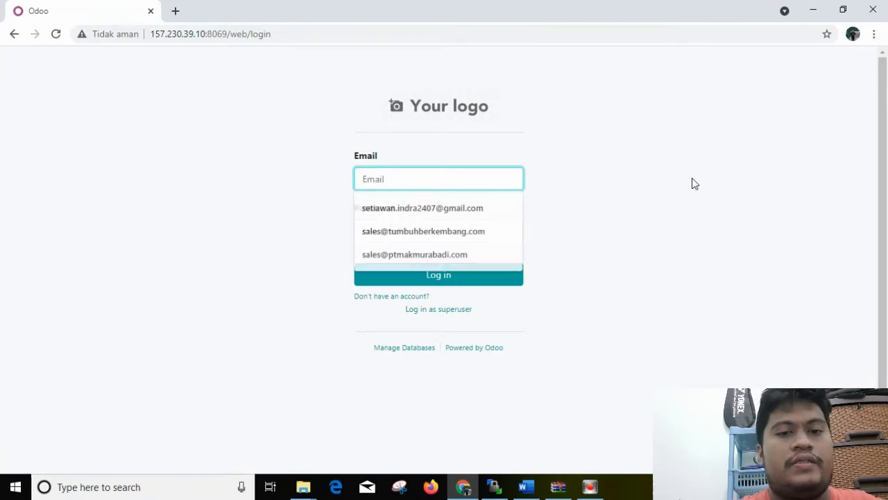
key(Caps_Lock)
text(sales)
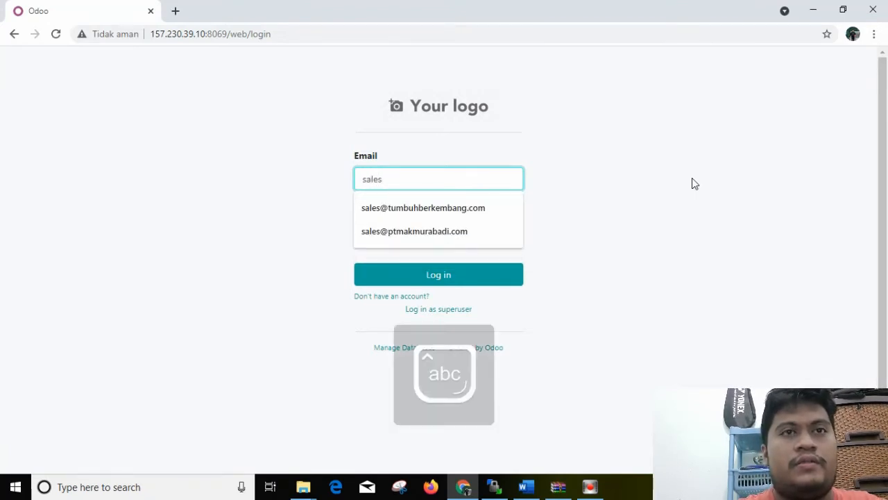
click(410, 236)
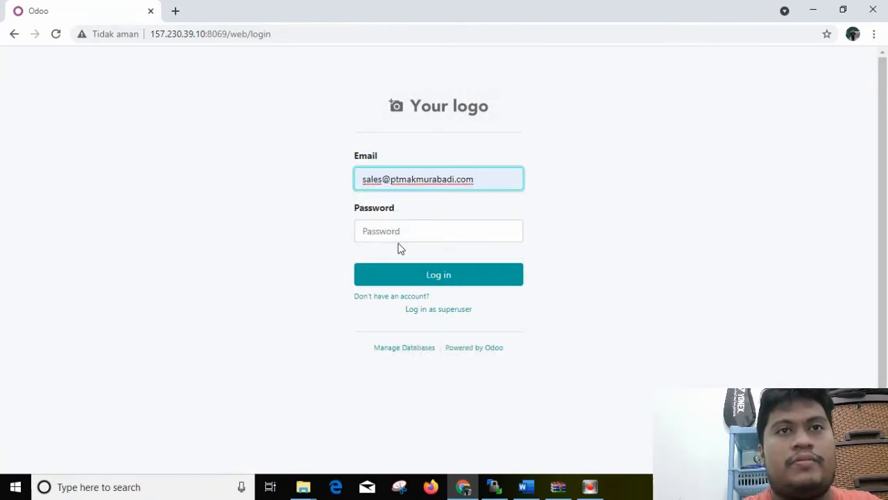
click(397, 234)
text(12345)
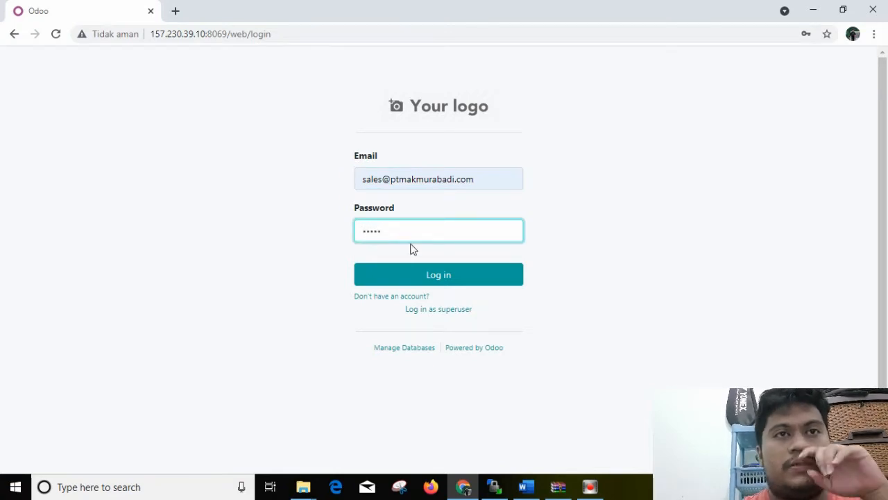
click(415, 275)
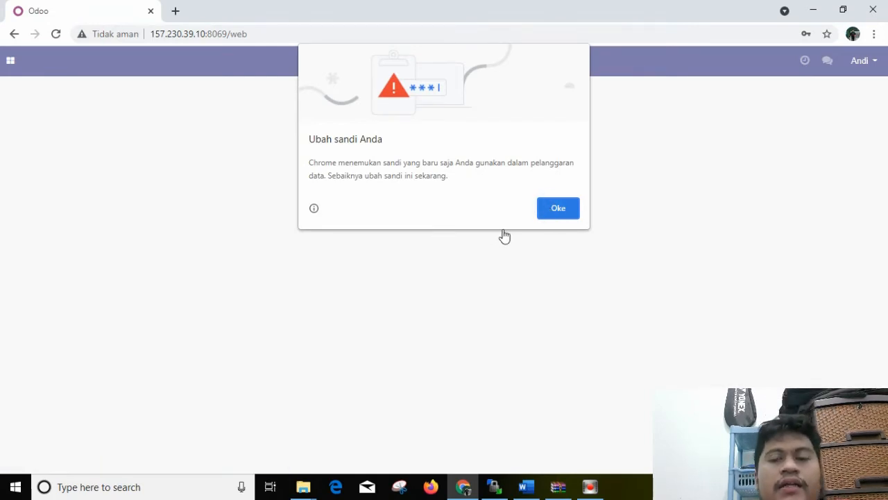
click(540, 218)
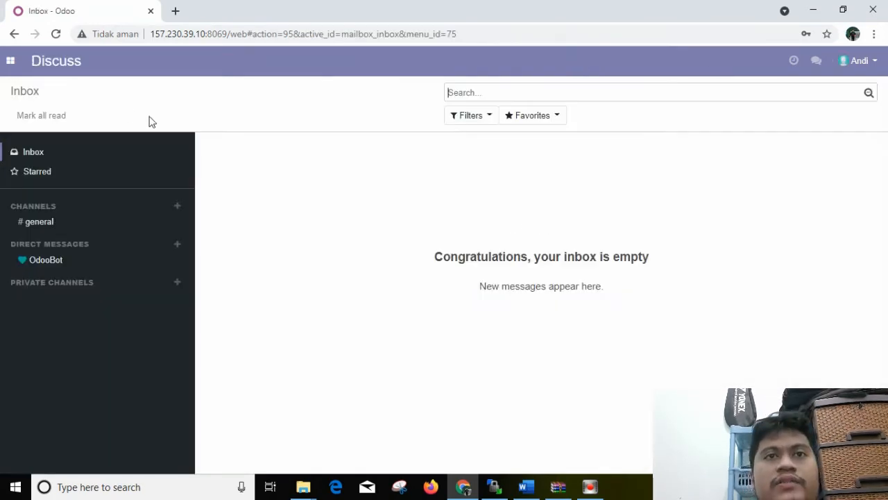
Start a new purchase request in Purchase requests with PT Makmur Abadi as the approver
click(6, 61)
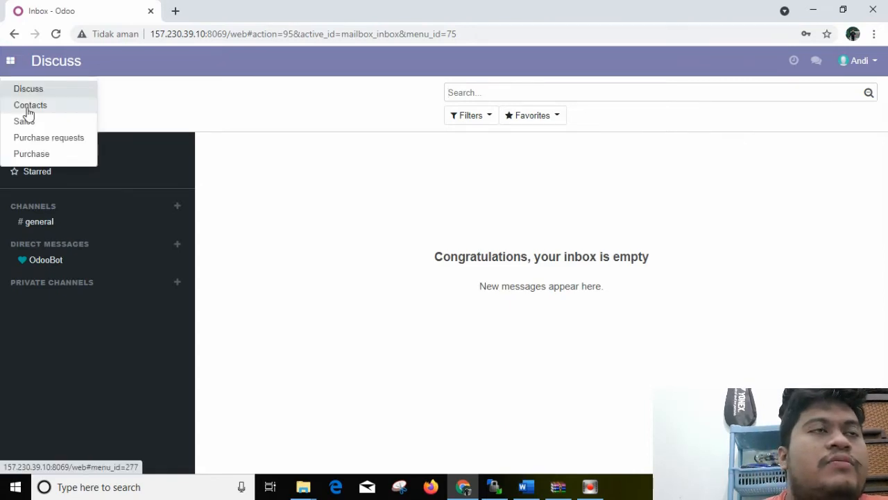
click(33, 136)
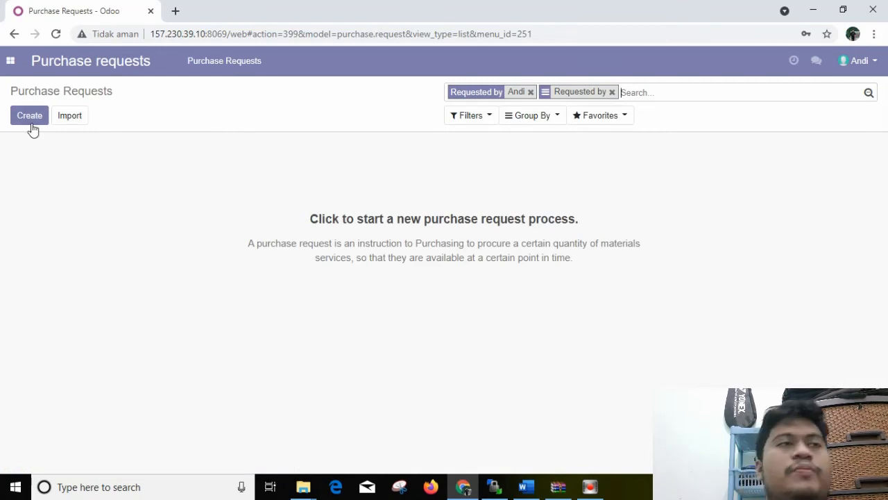
click(31, 124)
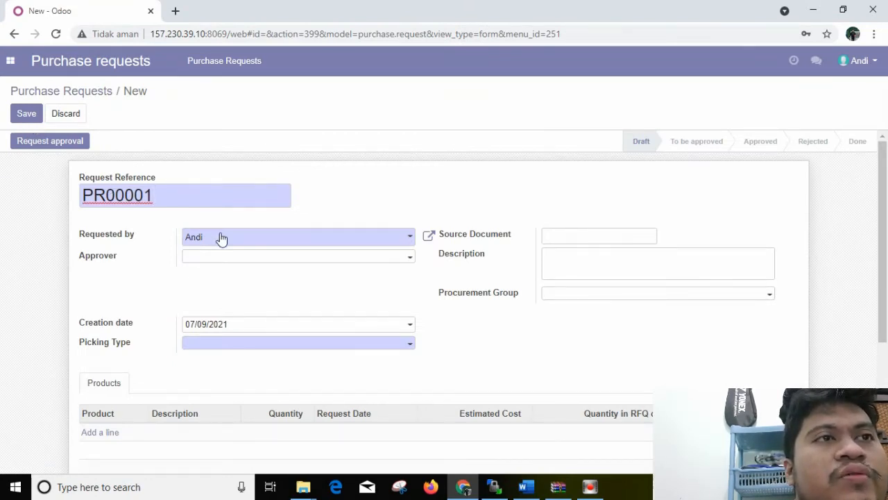
click(238, 266)
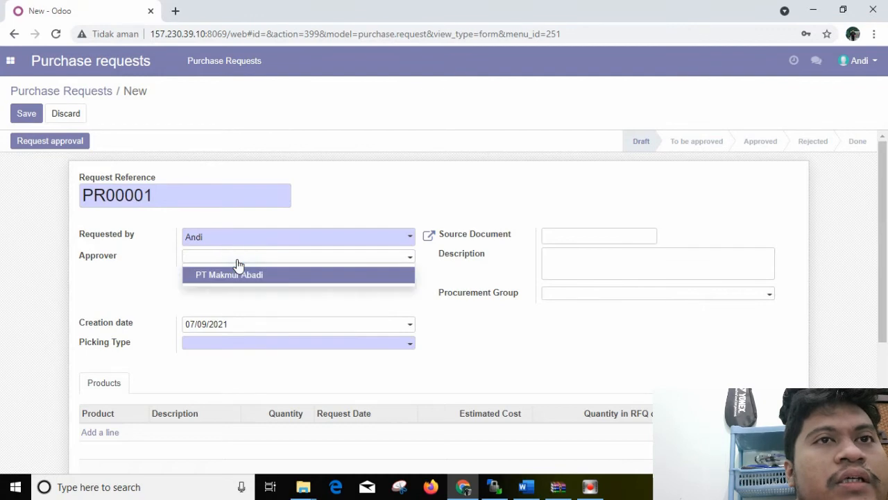
click(238, 275)
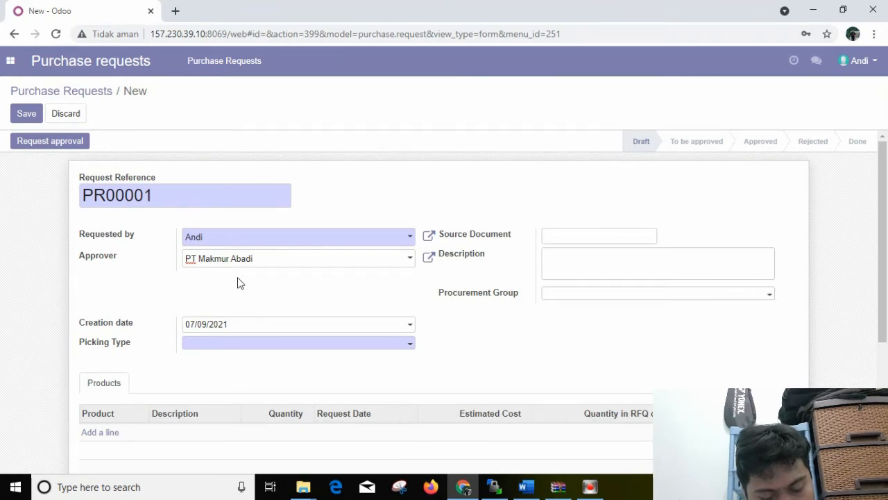
Reread the purchase request scenario in Word, then return to Odoo and check the picking types offered for the request
click(526, 488)
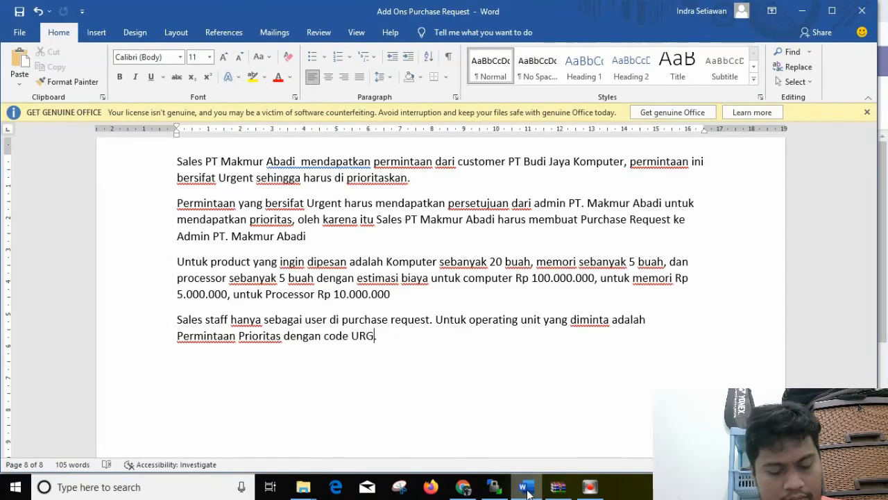
click(455, 491)
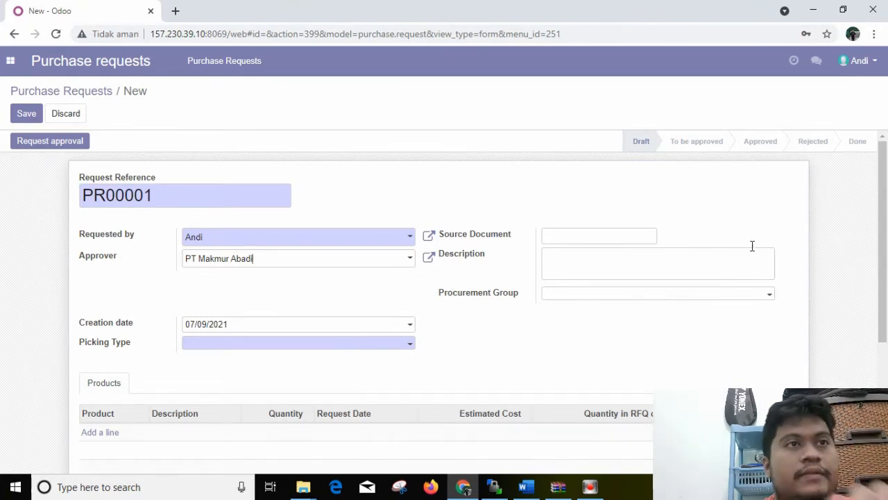
drag(887, 203, 878, 227)
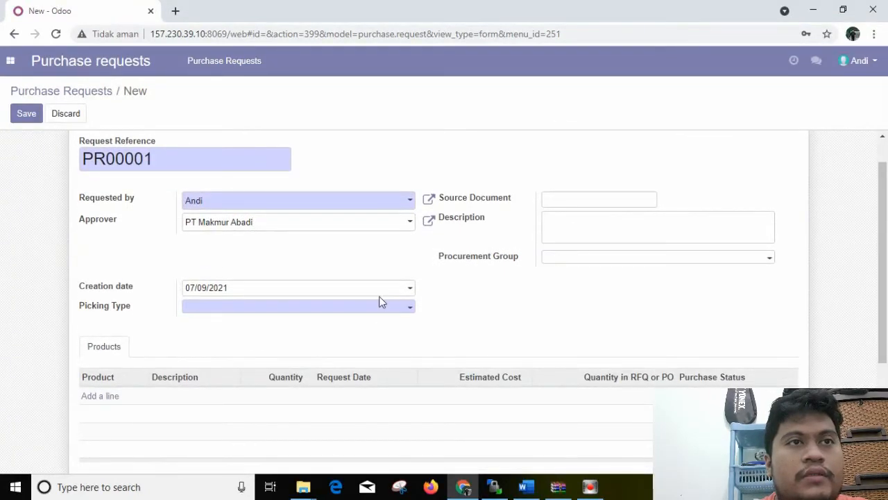
click(355, 317)
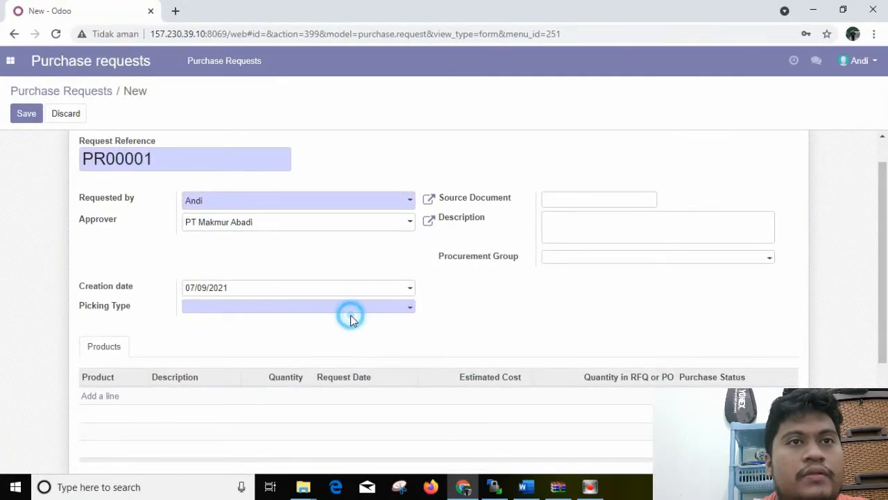
click(353, 317)
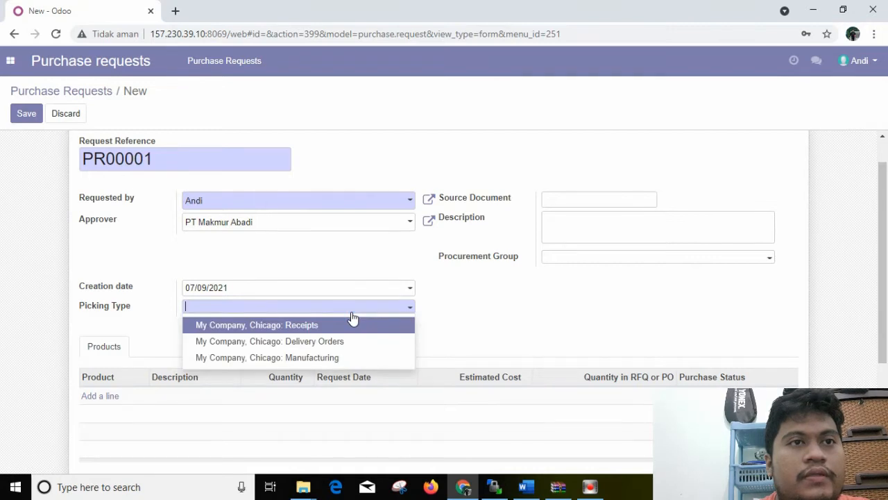
click(353, 317)
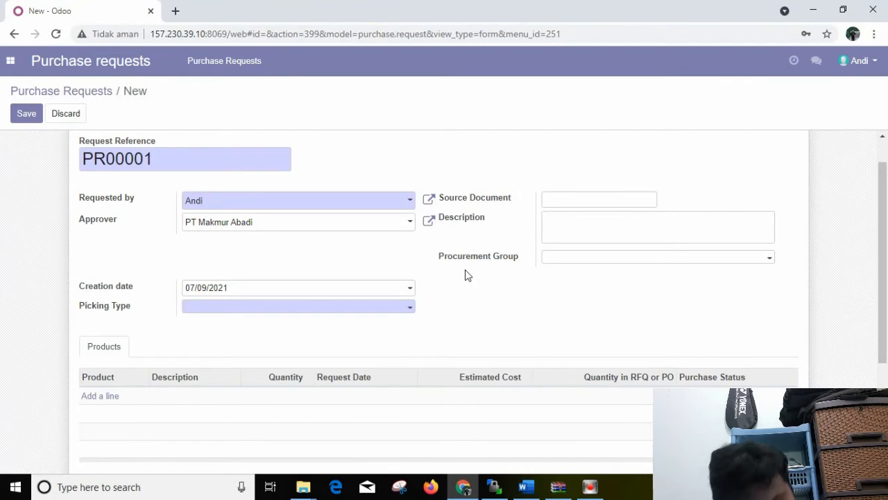
click(882, 271)
mouse_move(883, 270)
mouse_down()
mouse_move(867, 340)
mouse_move(867, 269)
mouse_up()
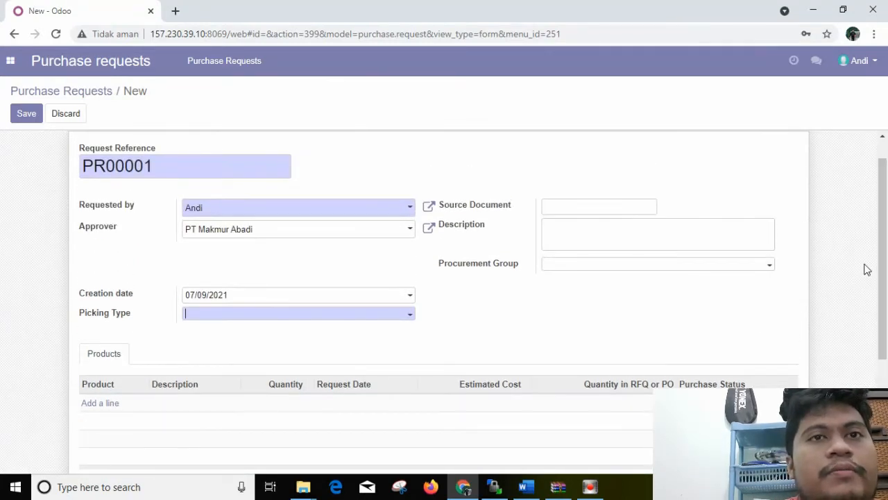
Discard the unsaved purchase request and log out of the sales account
click(847, 61)
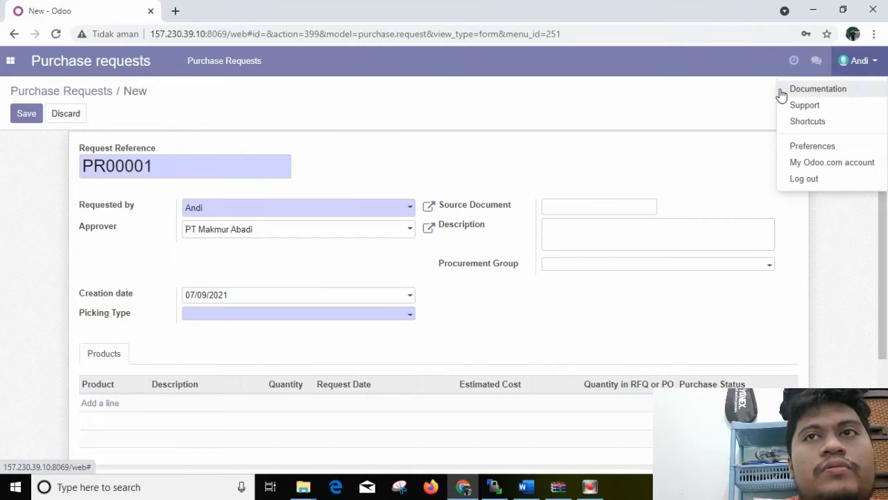
click(61, 114)
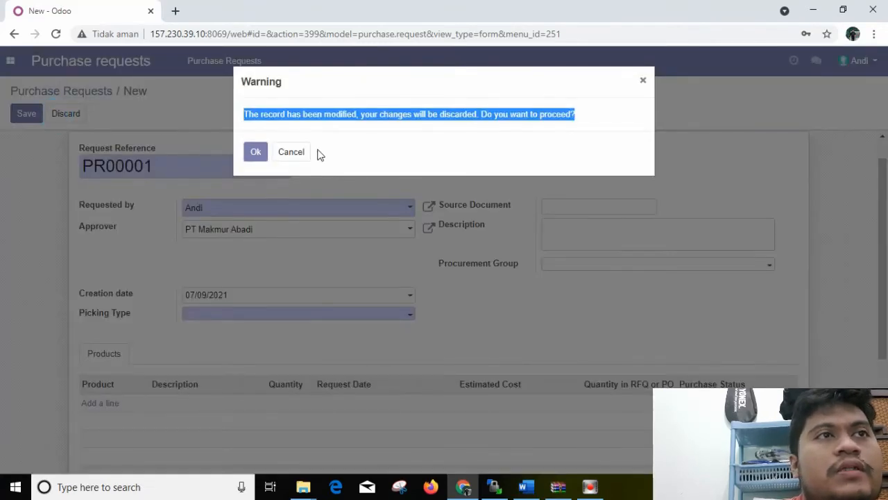
click(254, 153)
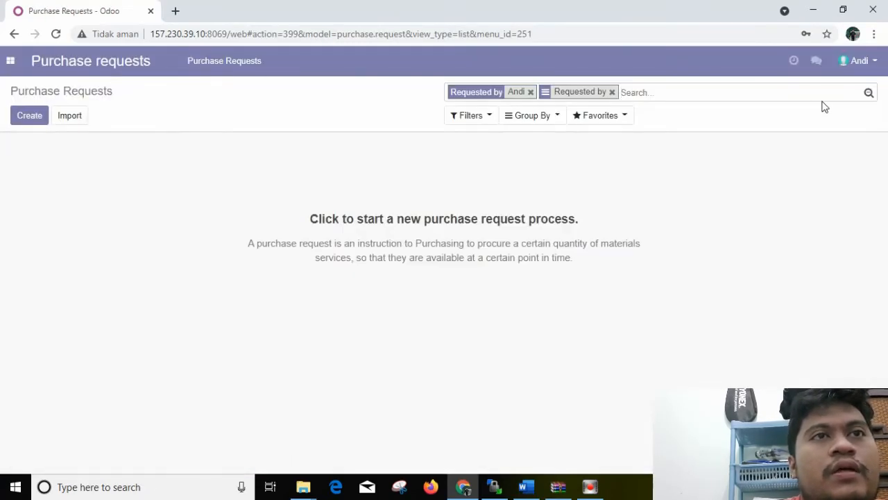
click(864, 68)
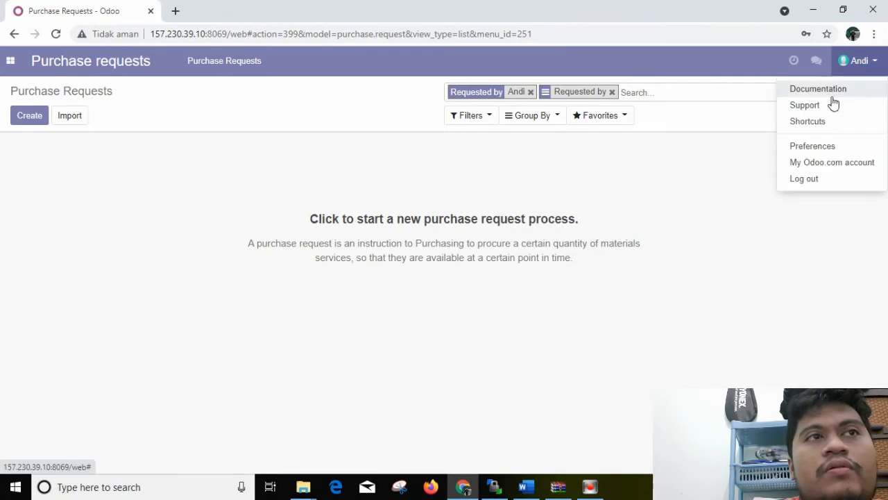
click(807, 177)
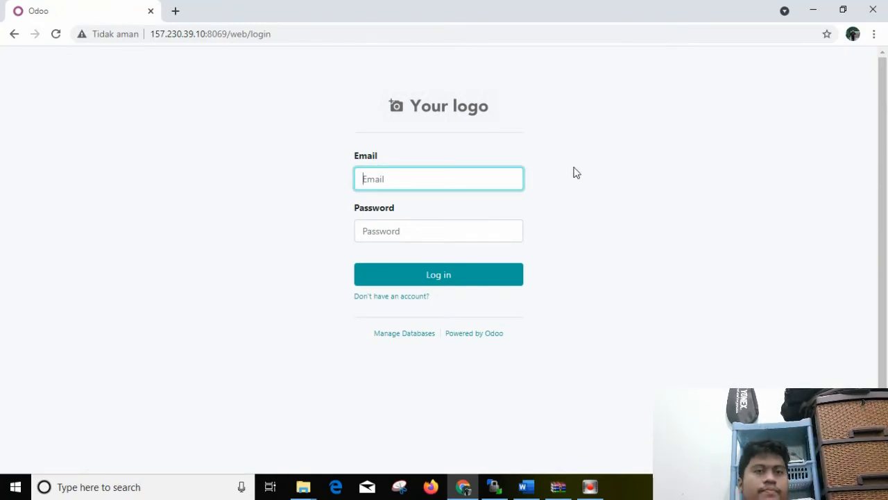
Log in as admin with the account password and dismiss the browser's password warning
click(466, 177)
text(a)
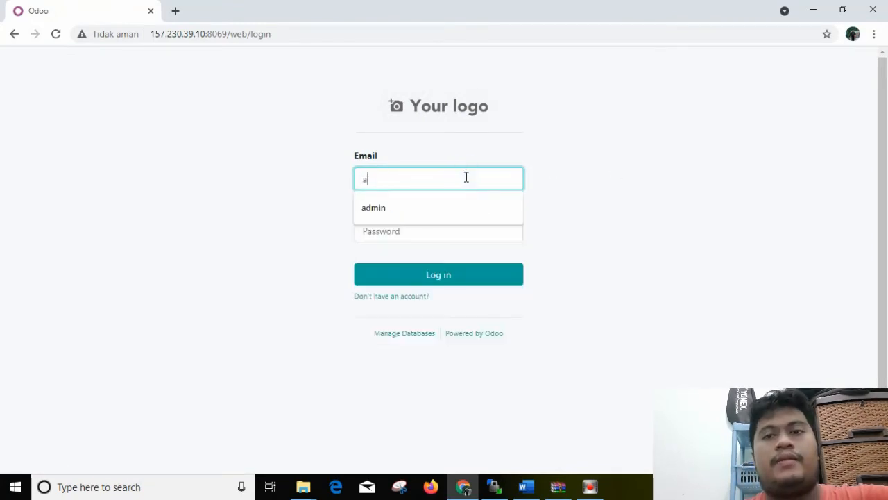
text(dmin)
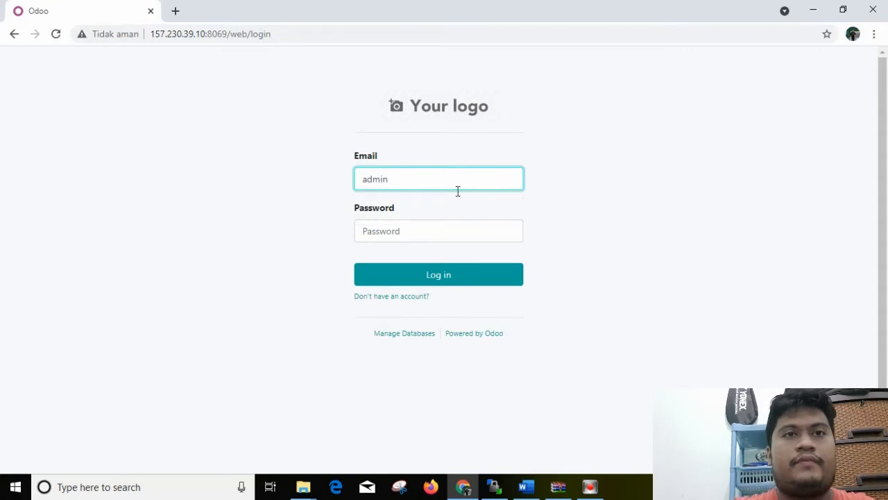
click(446, 223)
text(a)
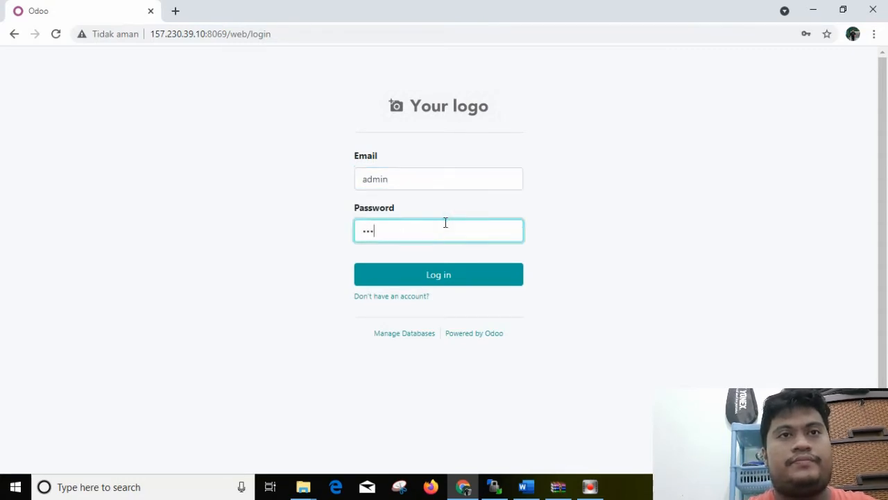
click(444, 274)
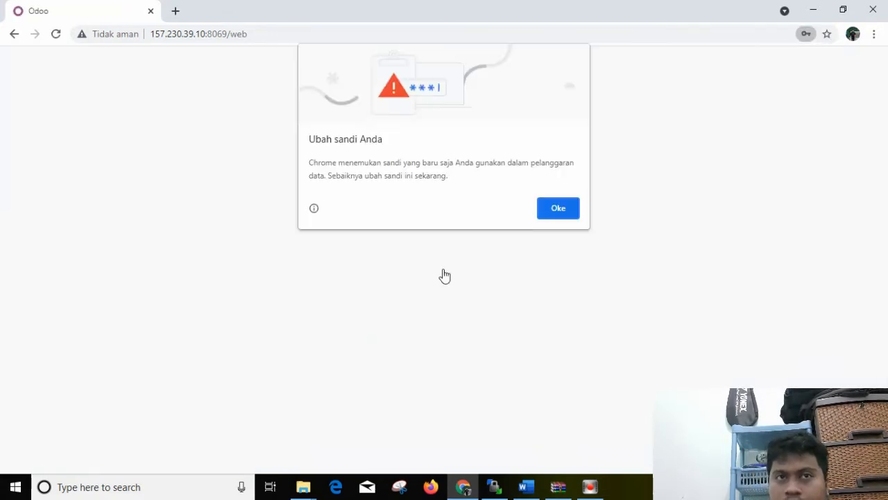
click(576, 208)
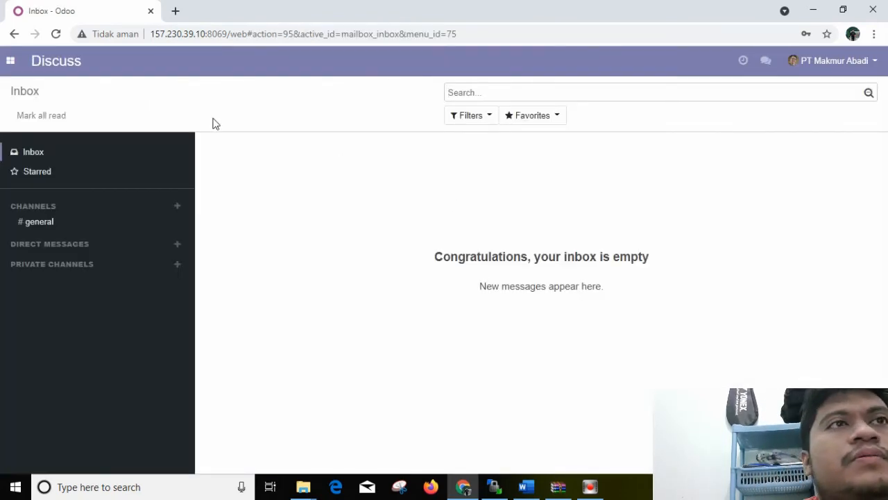
Open the list of users in Settings
click(11, 63)
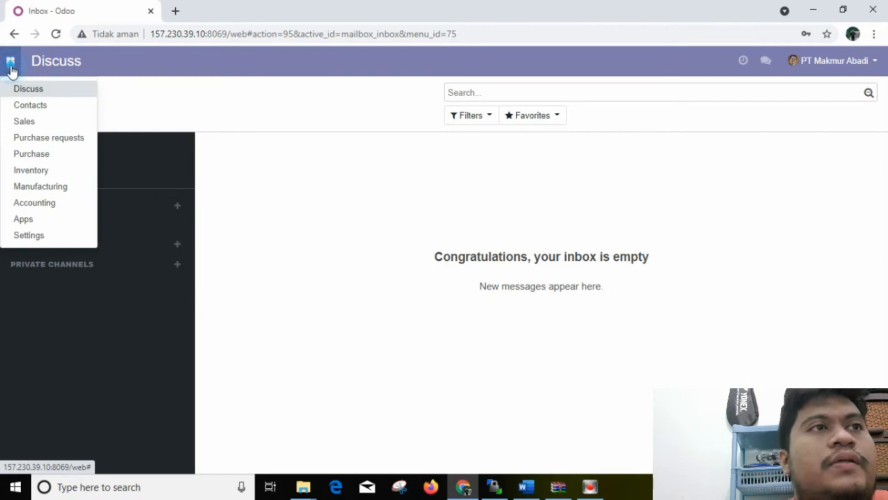
click(35, 237)
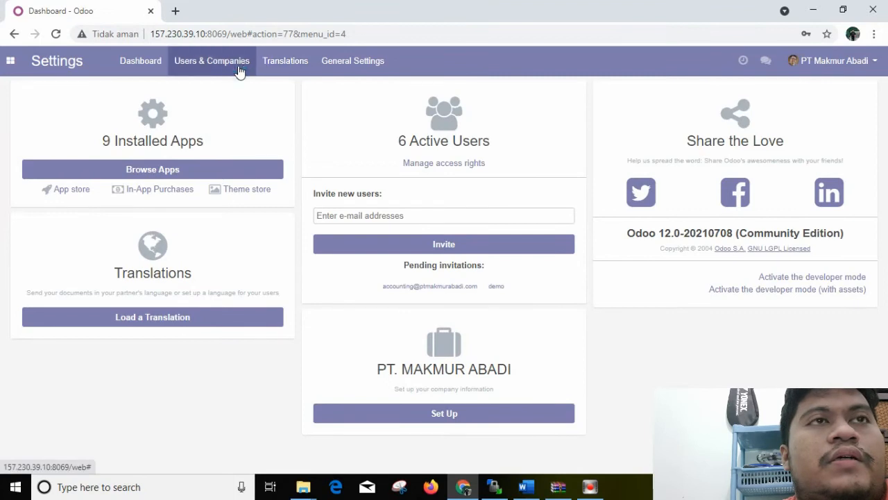
click(238, 69)
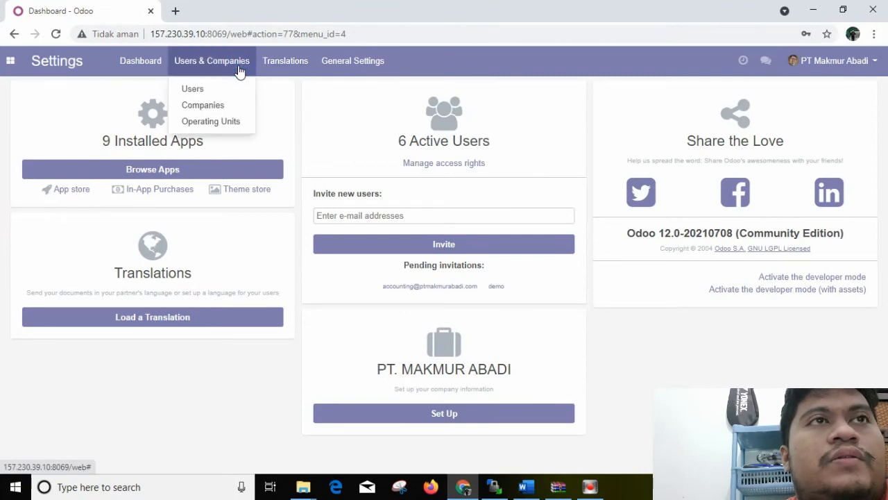
click(197, 90)
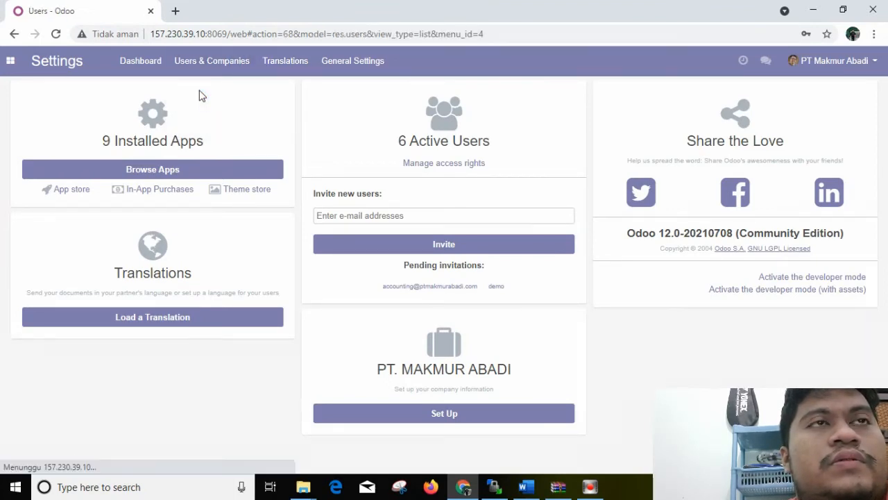
Open the sales user's record and review its allowed operating units and application access rights
click(204, 161)
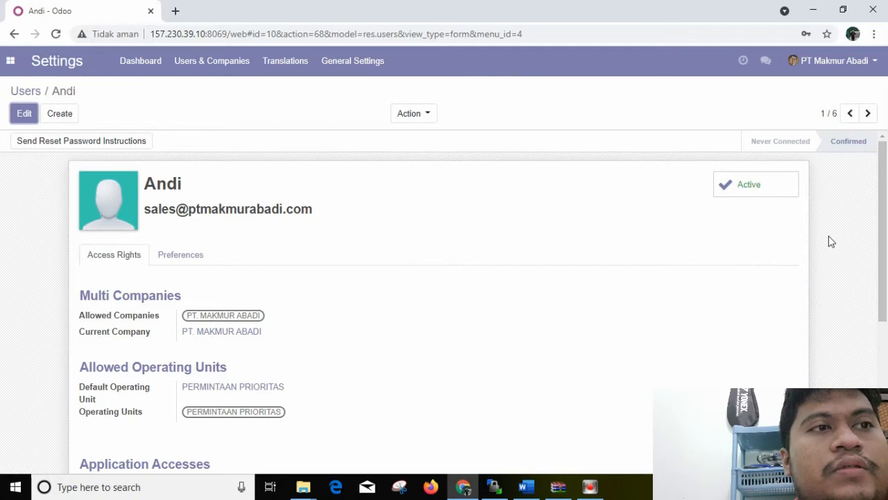
drag(878, 218, 887, 298)
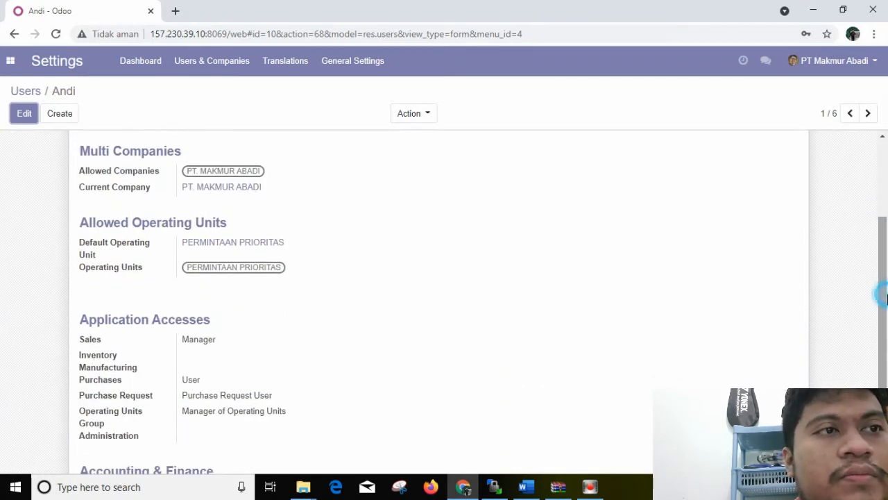
drag(884, 297, 886, 383)
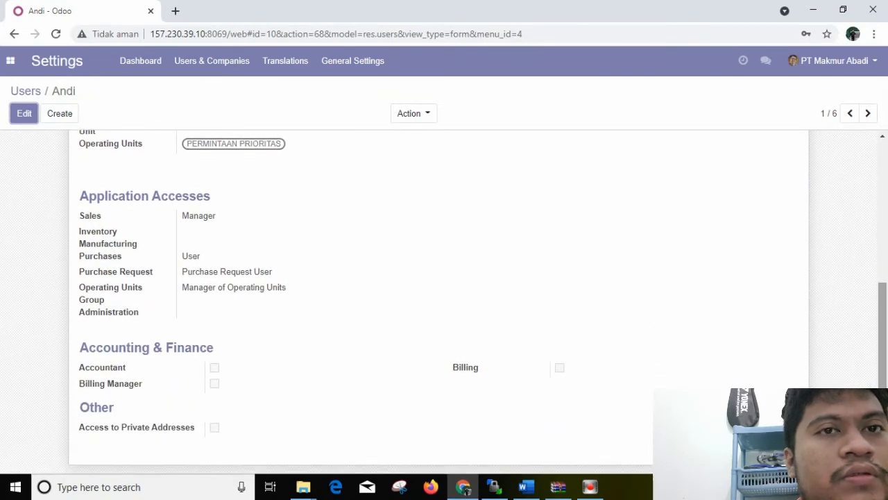
scroll(880, 352, up, 6)
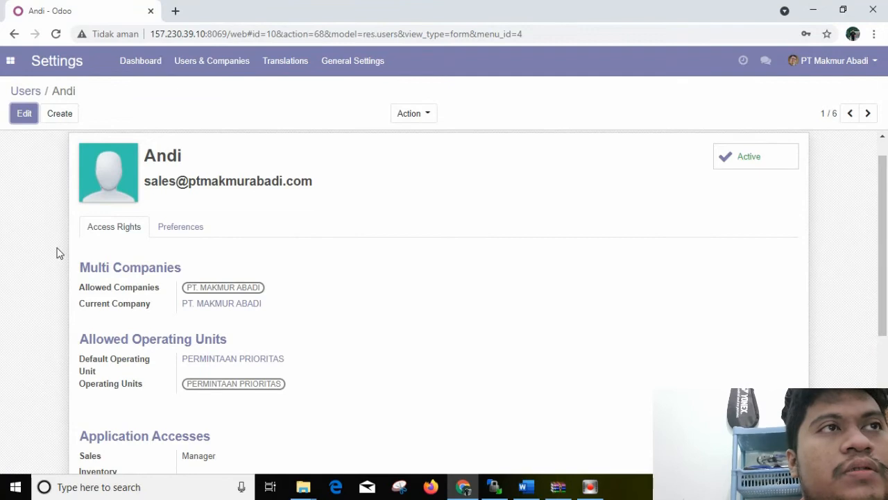
click(16, 119)
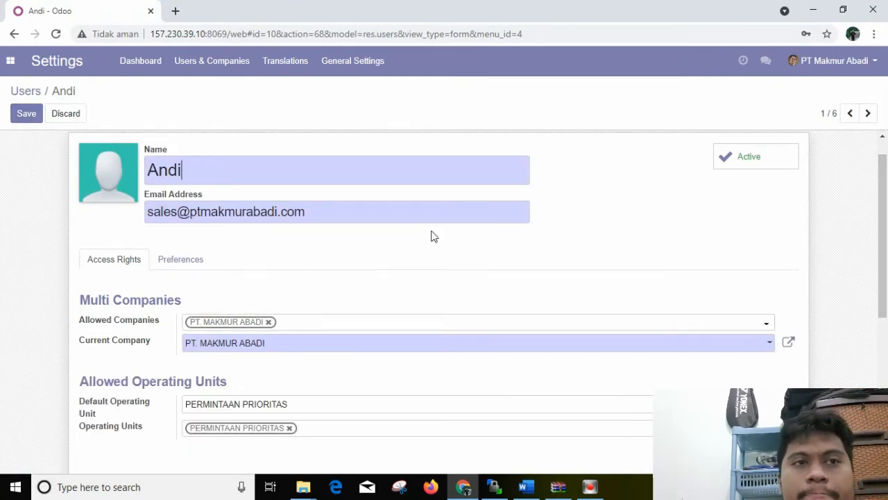
mouse_move(883, 275)
mouse_down()
mouse_move(885, 419)
mouse_move(886, 281)
mouse_up()
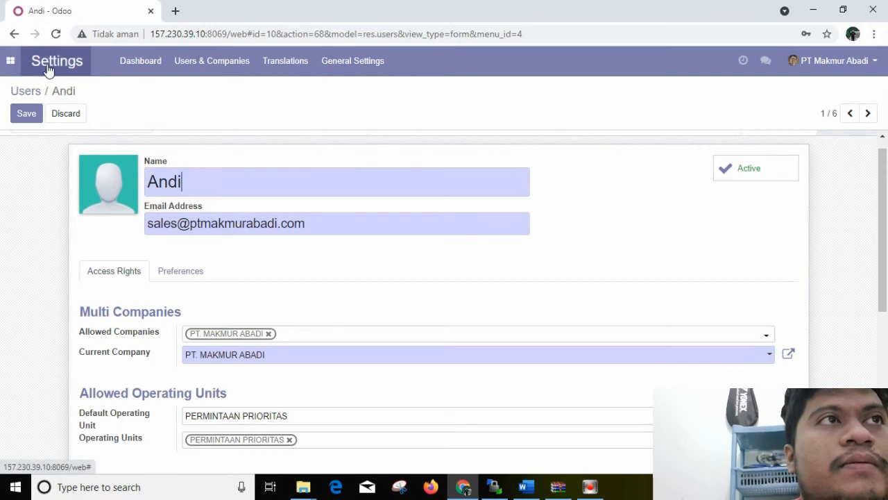
Check the details of the PERMINTAAN PRIORITAS operating unit and return to the Settings dashboard
click(185, 65)
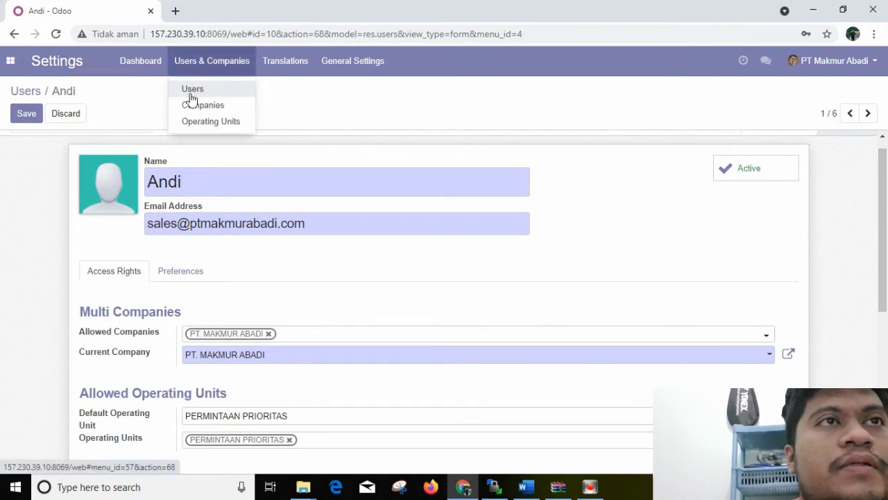
click(194, 122)
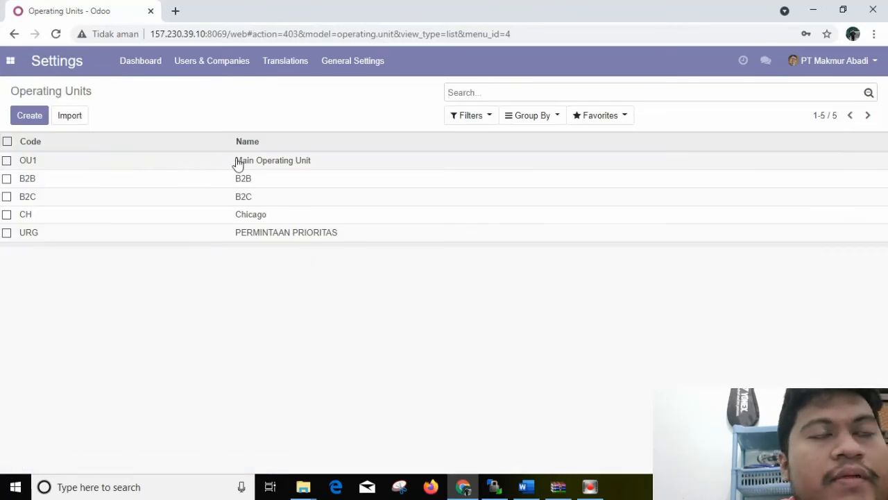
click(258, 230)
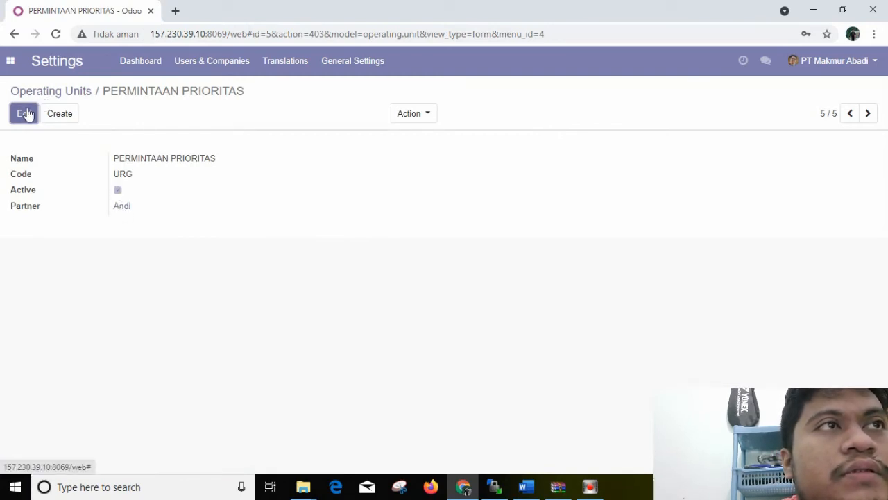
click(9, 62)
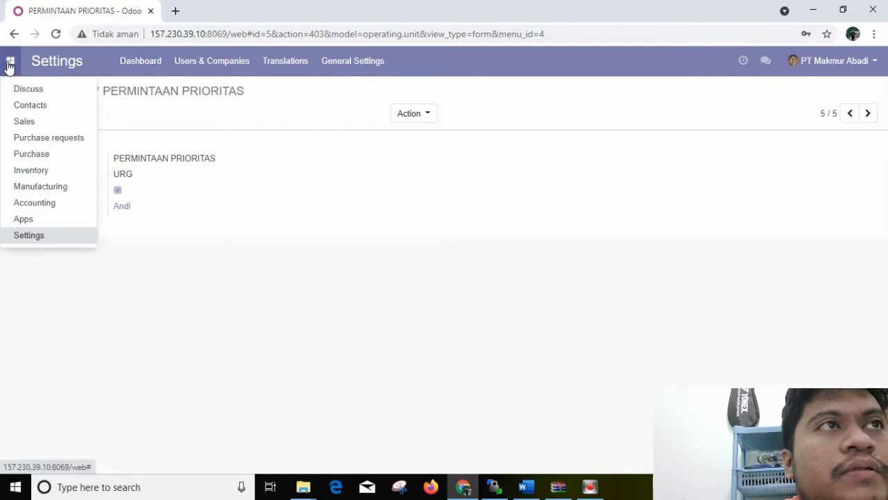
click(29, 235)
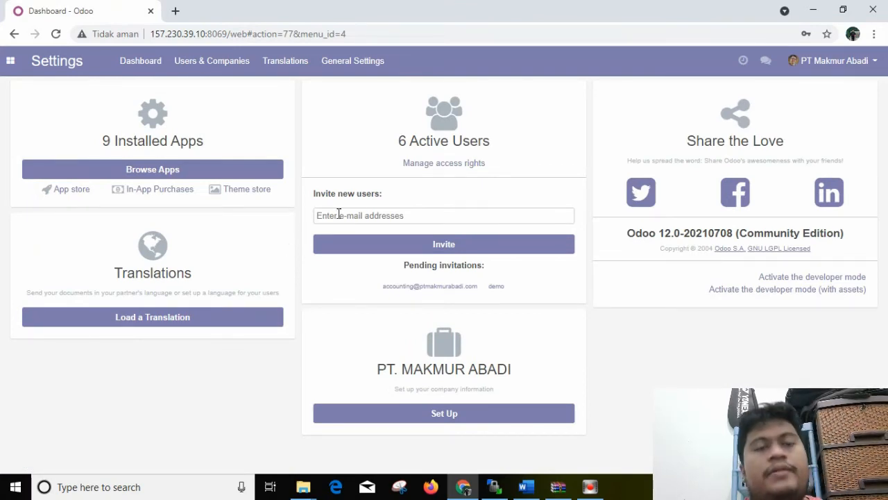
Switch from the admin account to the sales account, entering its e-mail and password and dismissing the browser's password warning
click(828, 62)
click(816, 180)
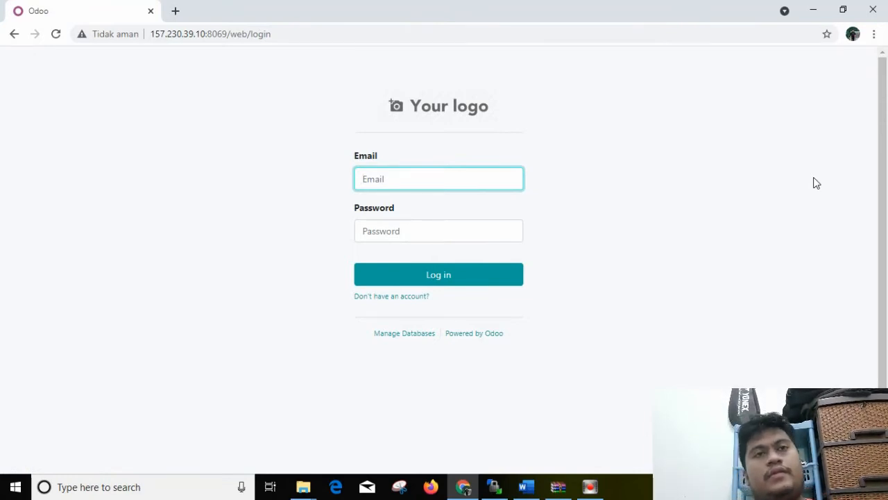
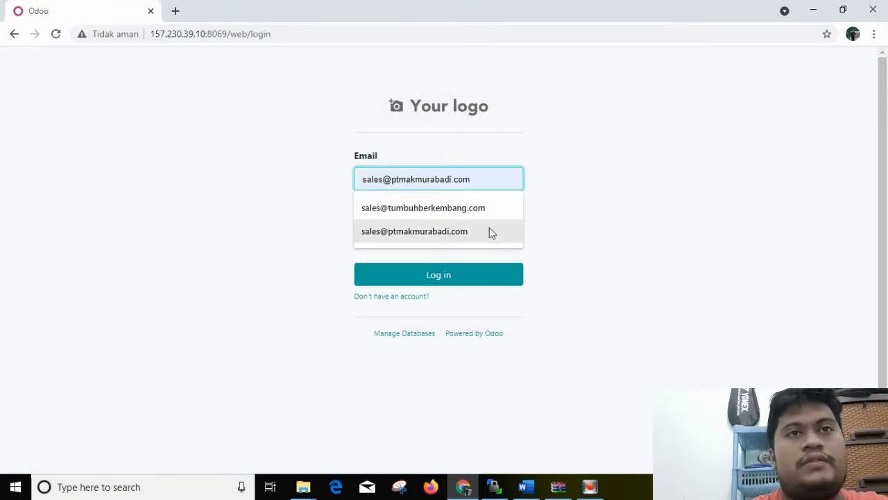
click(483, 228)
click(469, 236)
text(12)
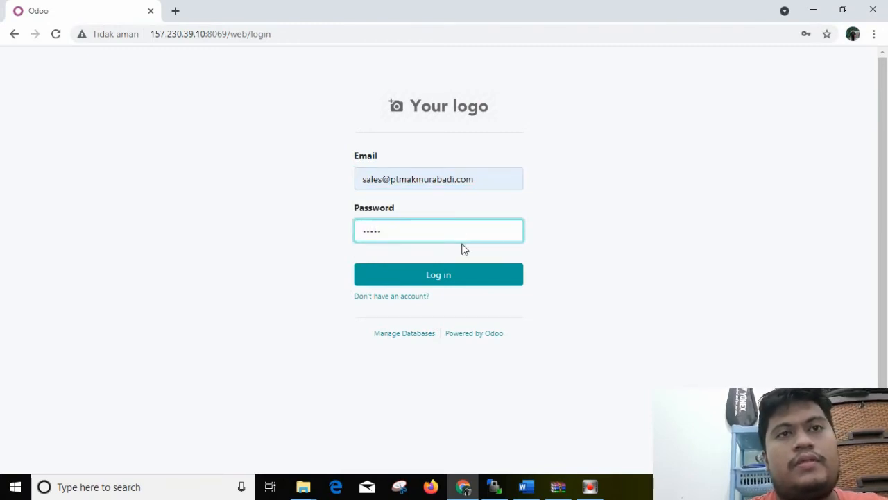
click(458, 274)
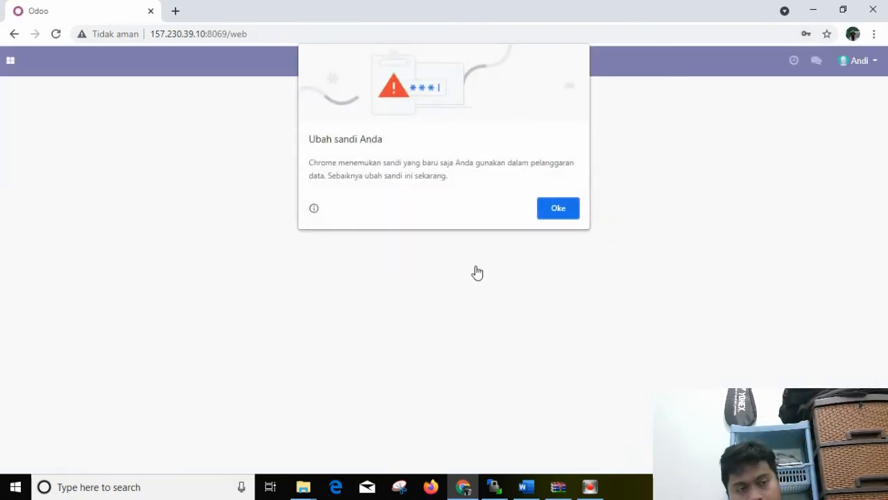
click(555, 211)
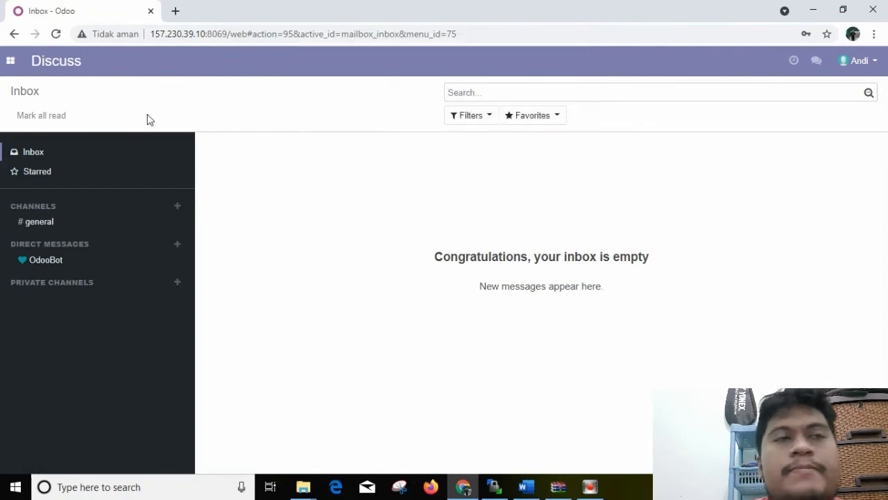
Start a new purchase request from the sales account
click(10, 61)
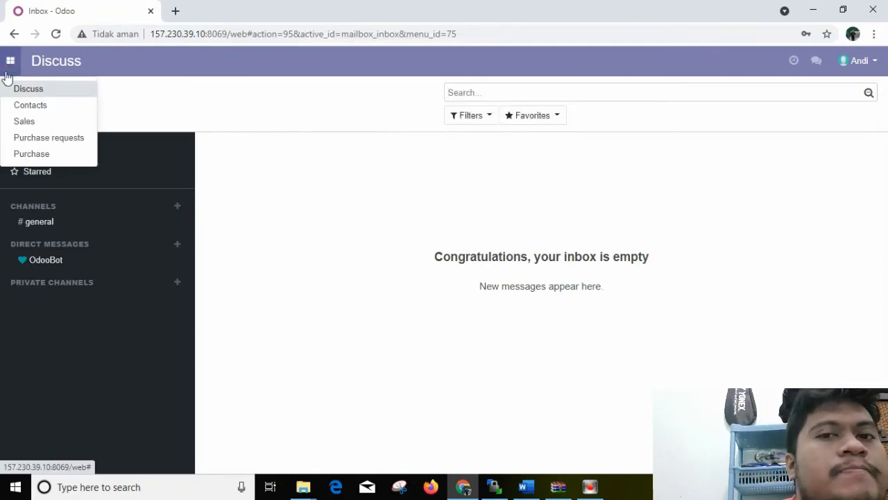
click(18, 137)
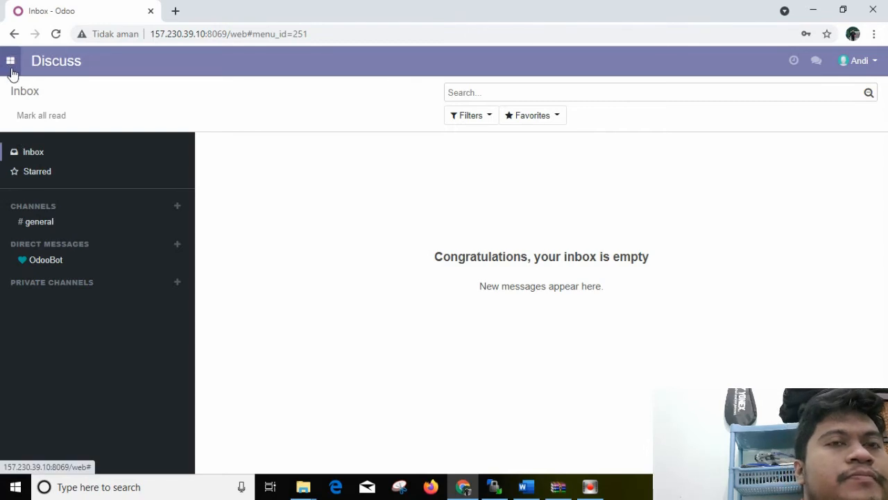
click(23, 116)
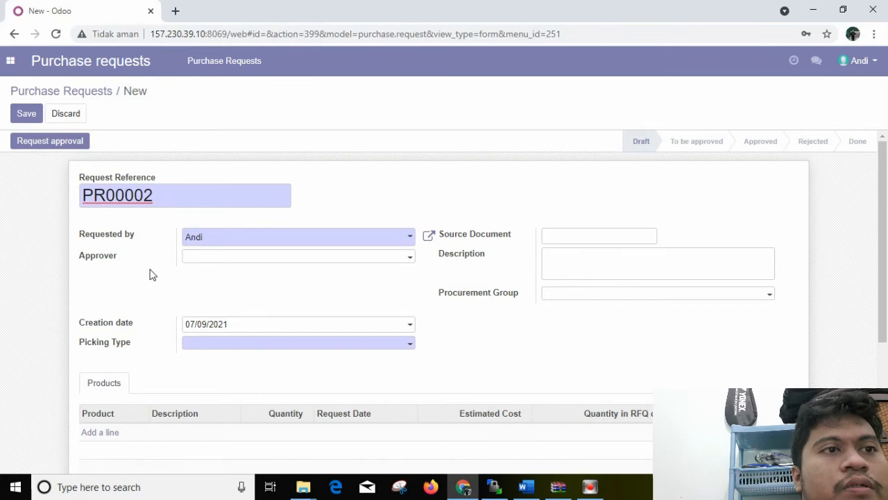
click(10, 60)
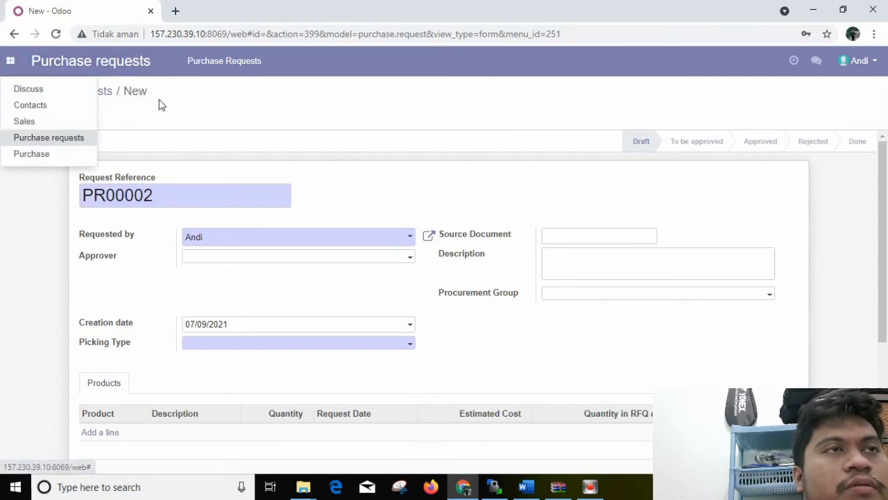
click(164, 116)
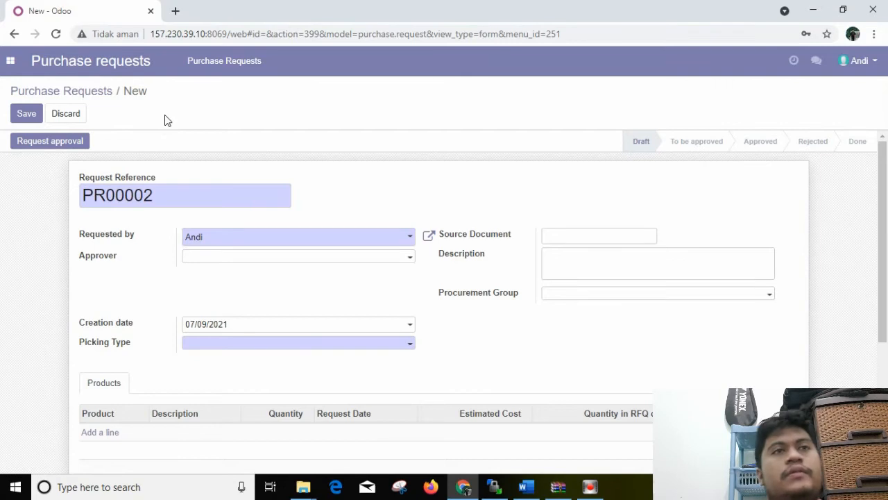
Set the request's approver to PT Makmur Abadi and its picking type to My Company, Chicago: Receipts
click(276, 255)
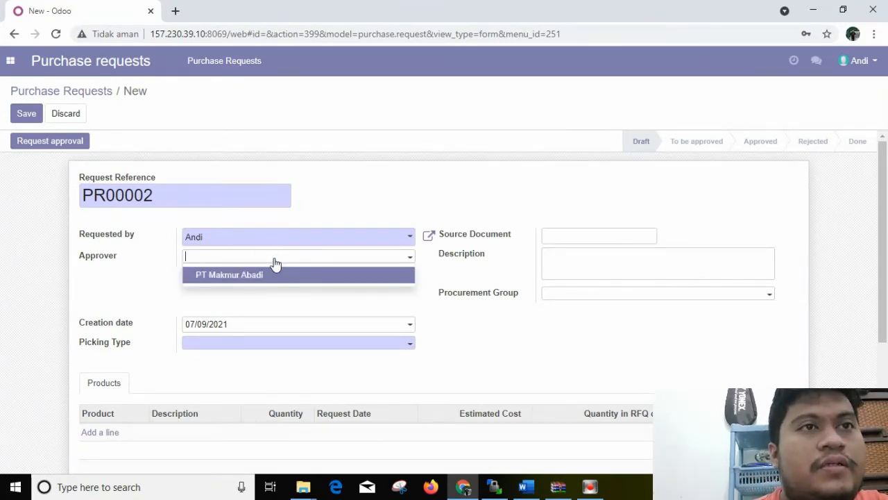
click(251, 276)
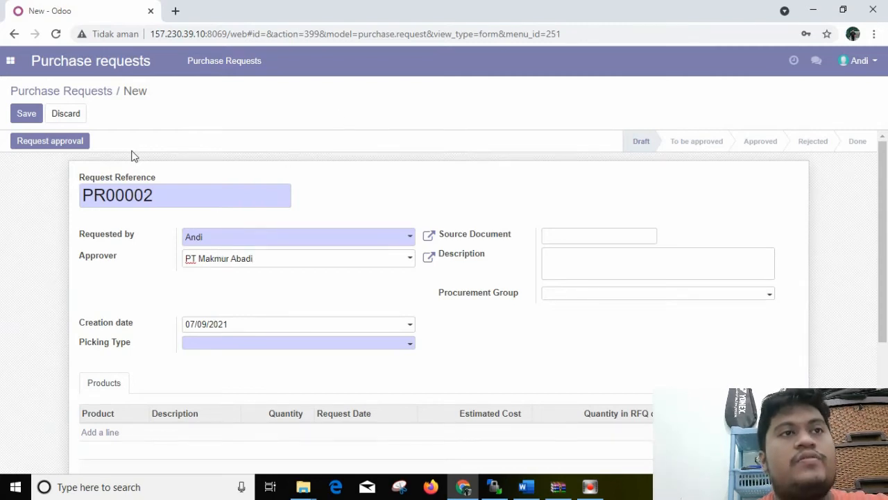
click(268, 347)
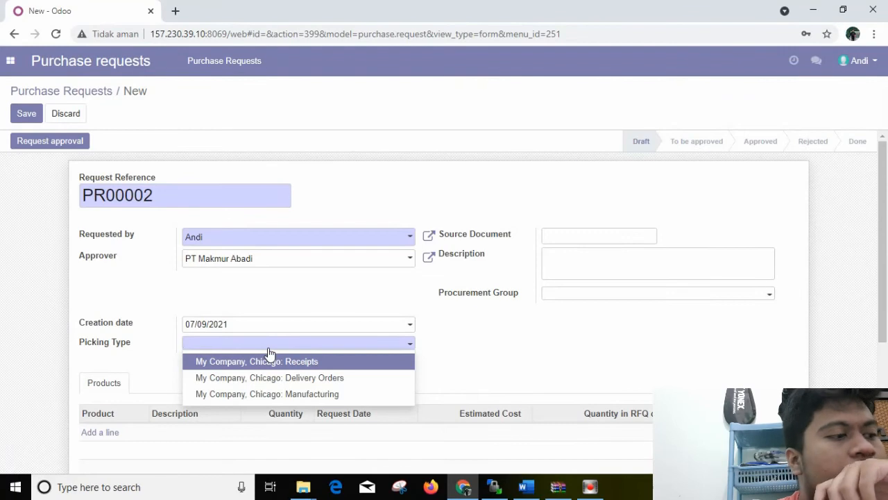
click(268, 347)
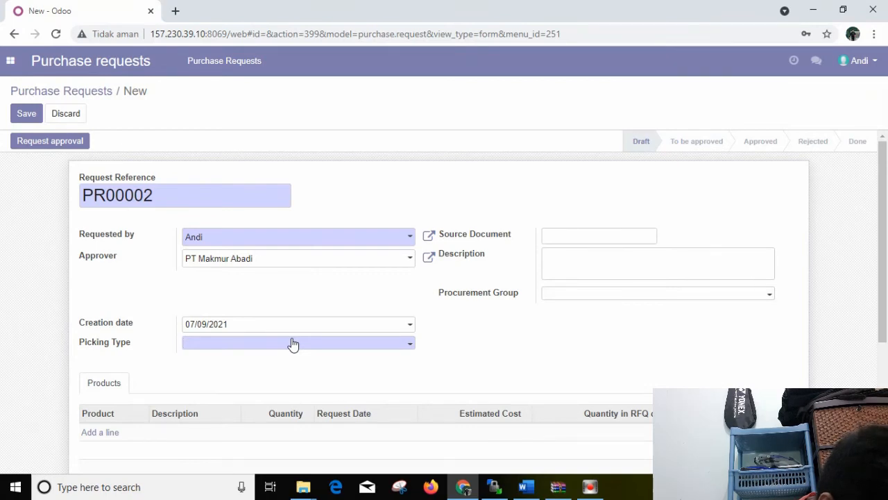
click(291, 339)
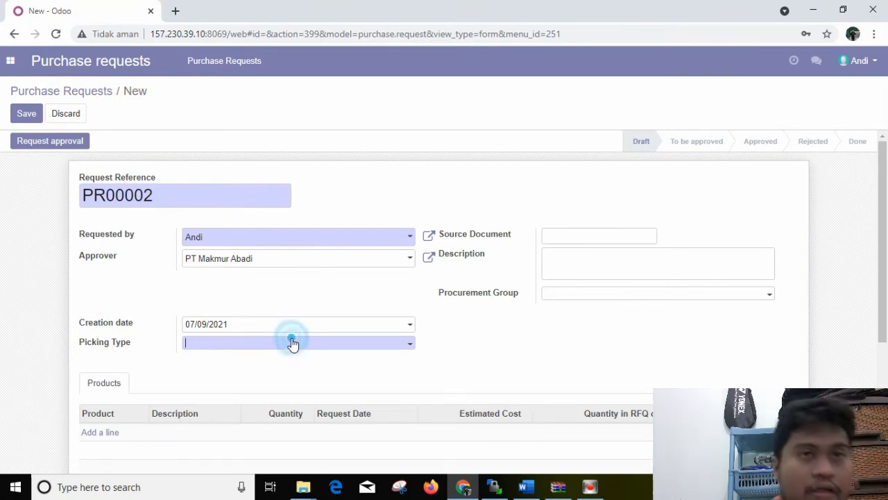
click(292, 338)
click(290, 344)
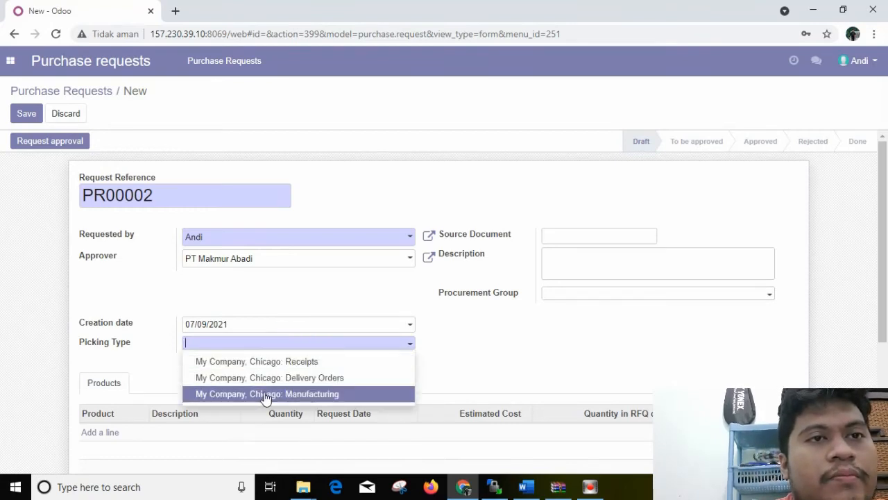
click(272, 363)
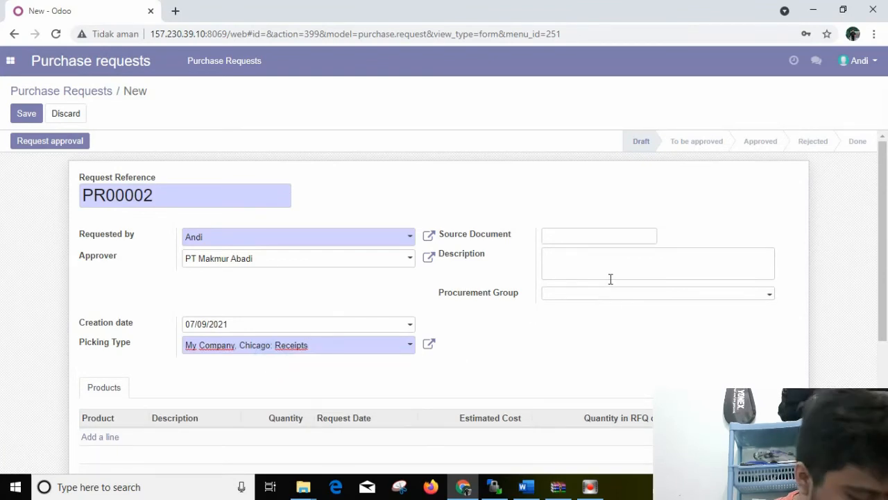
Start a product line in the purchase request and choose Komputer from the full product list
drag(886, 202, 887, 251)
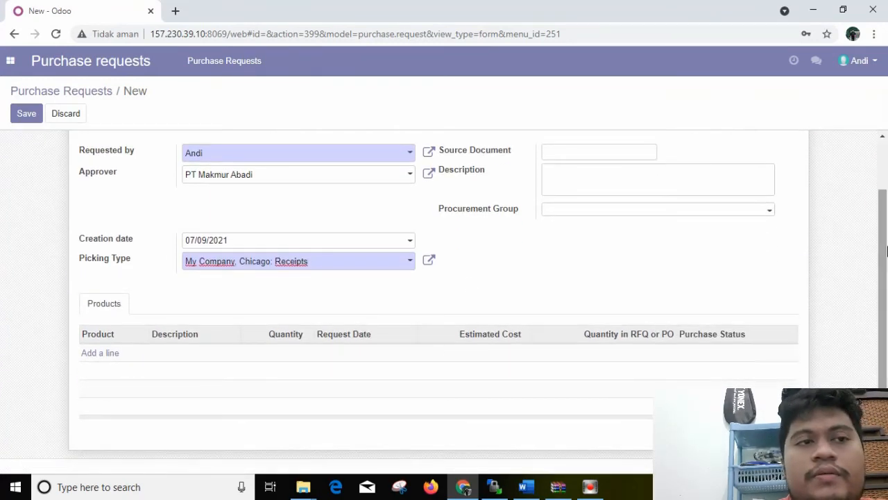
click(101, 352)
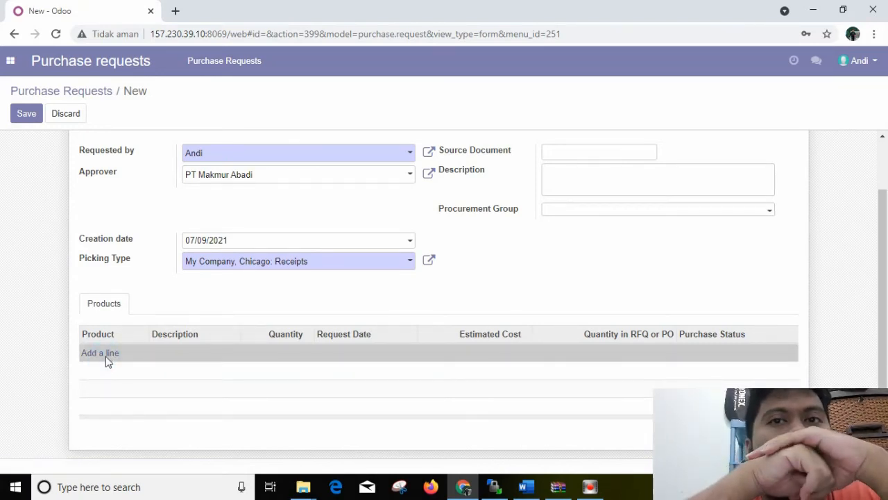
click(105, 356)
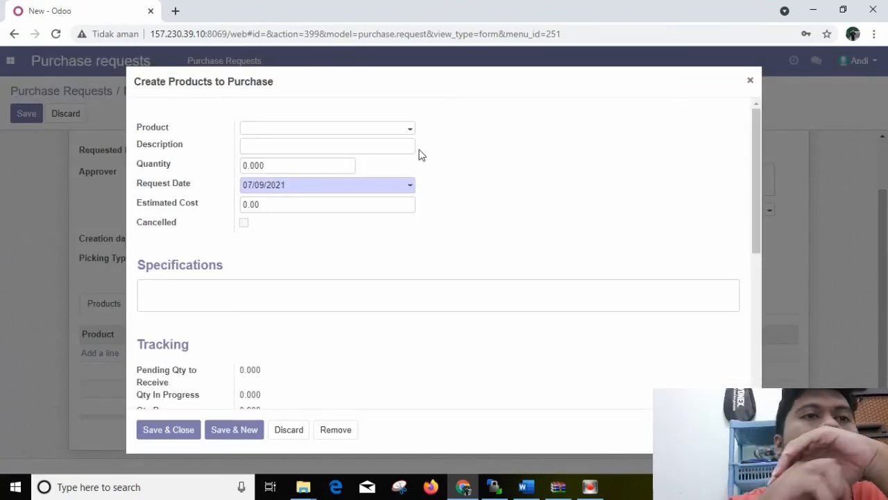
click(409, 130)
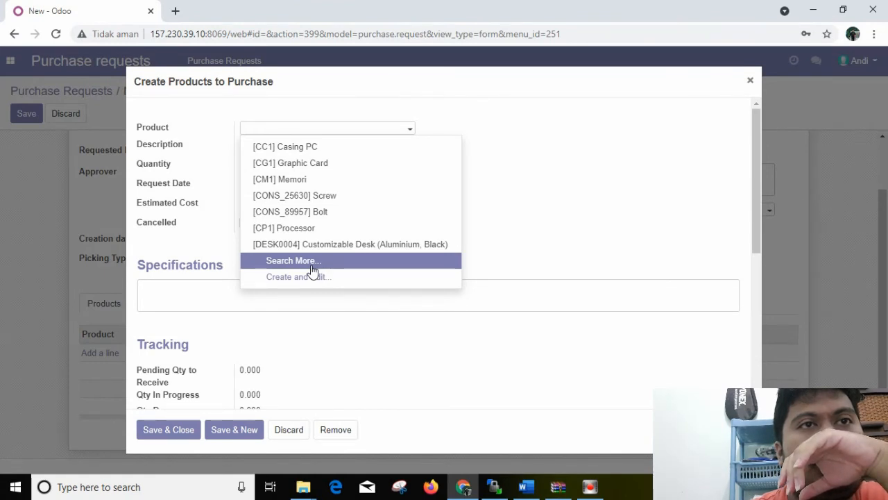
click(312, 270)
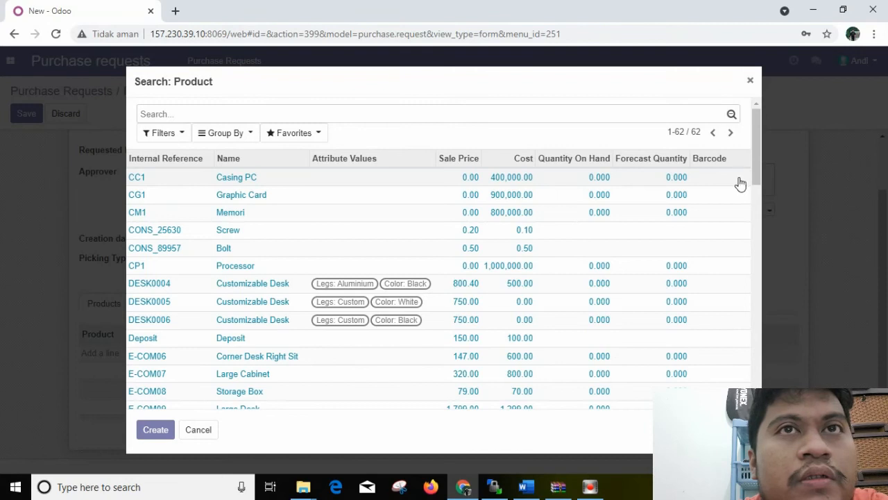
drag(755, 175, 751, 273)
drag(770, 191, 753, 354)
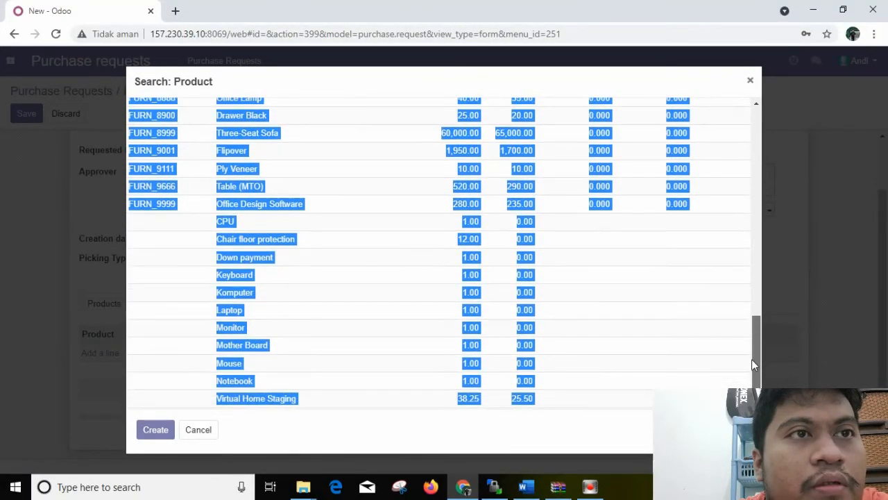
scroll(752, 358, down, 1)
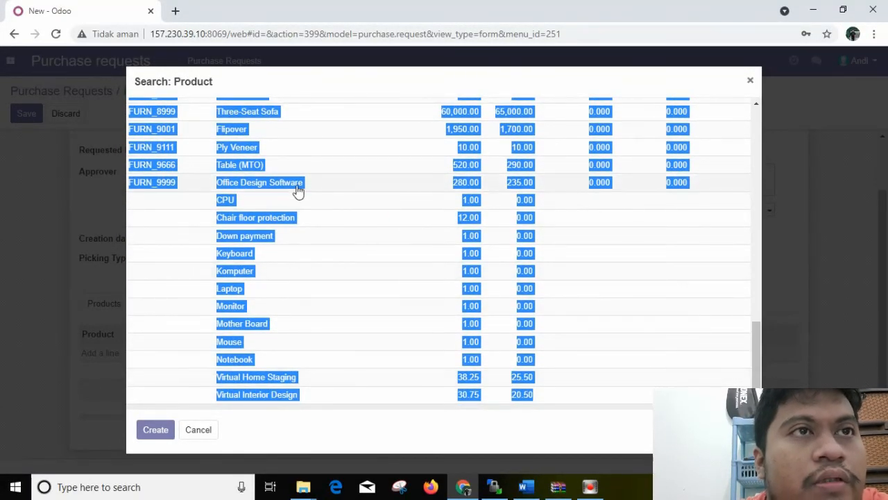
click(238, 272)
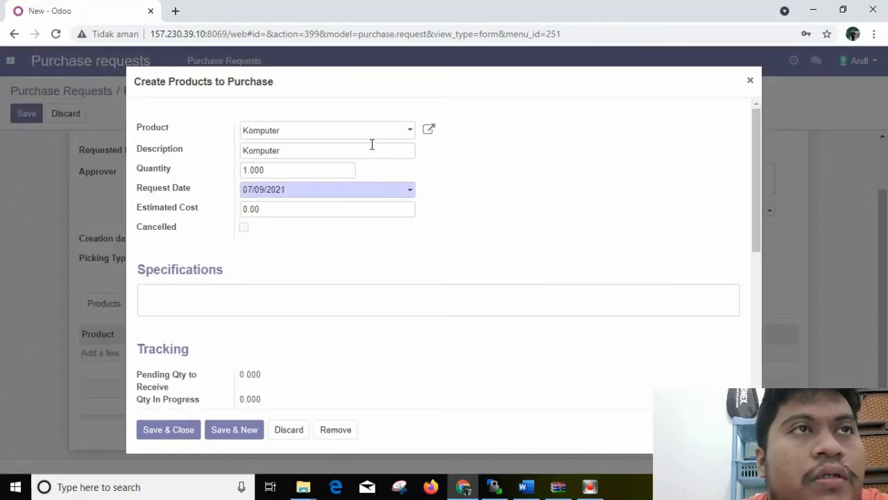
Set the Komputer line's quantity to 20 and save the line to the request
click(328, 168)
key(BackSpace)
key(BackSpace)
key(BackSpace)
key(BackSpace)
key(BackSpace)
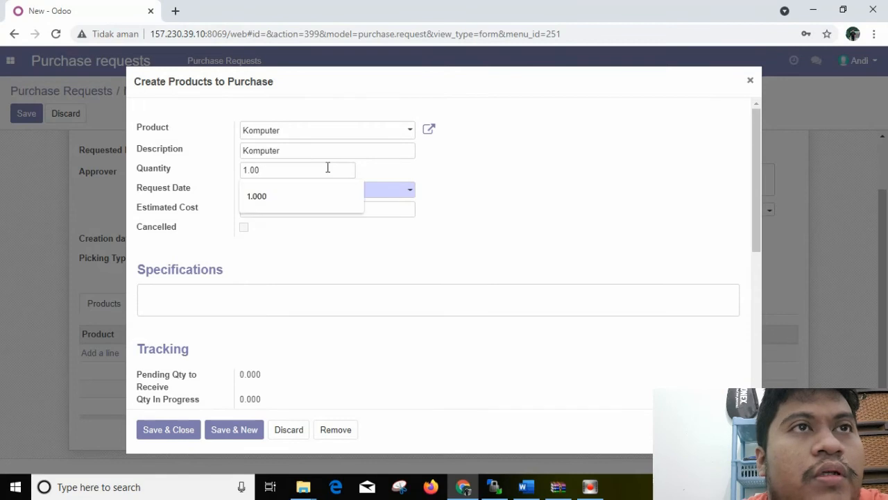
text(20)
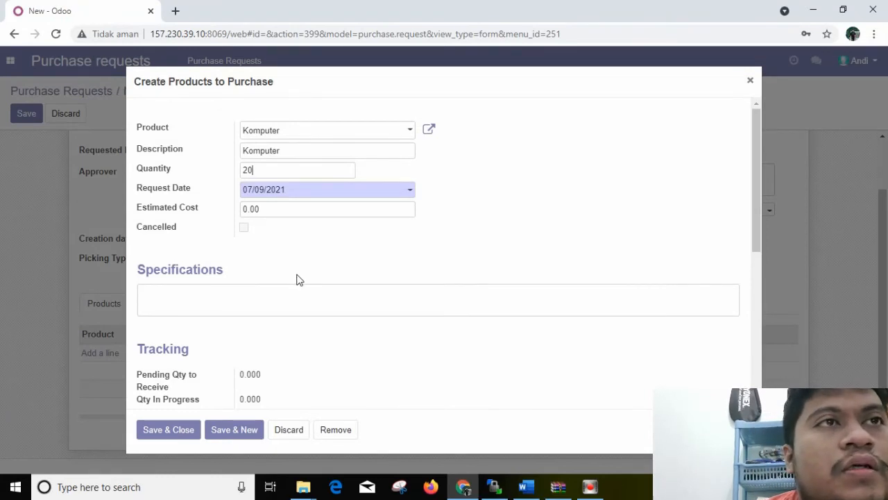
click(184, 426)
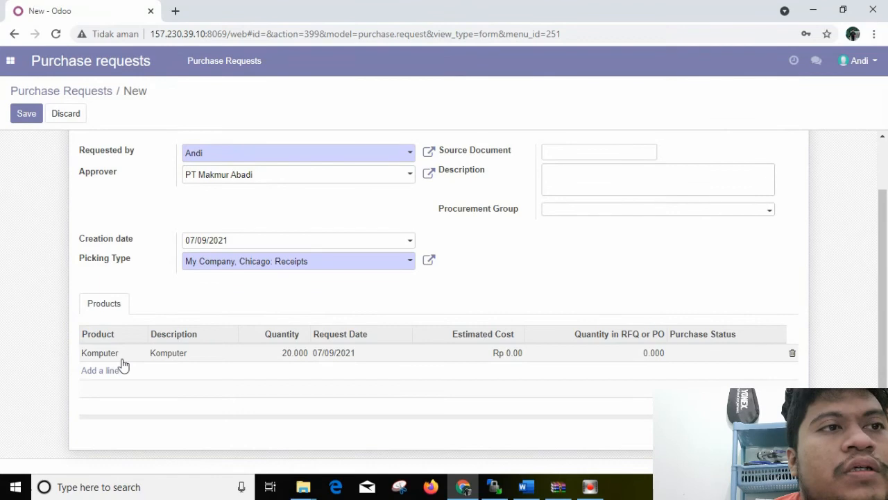
Set the Komputer line's estimated cost to Rp100000000, save it, and reopen the line to check its details
click(121, 359)
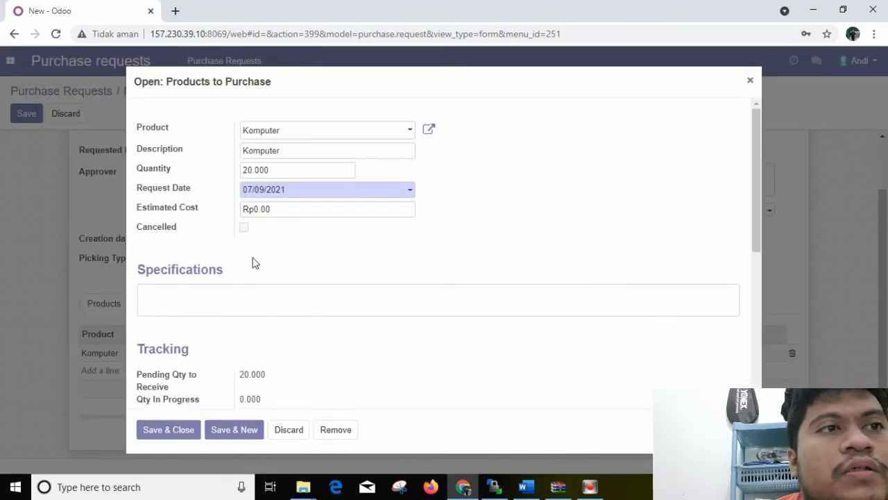
click(278, 210)
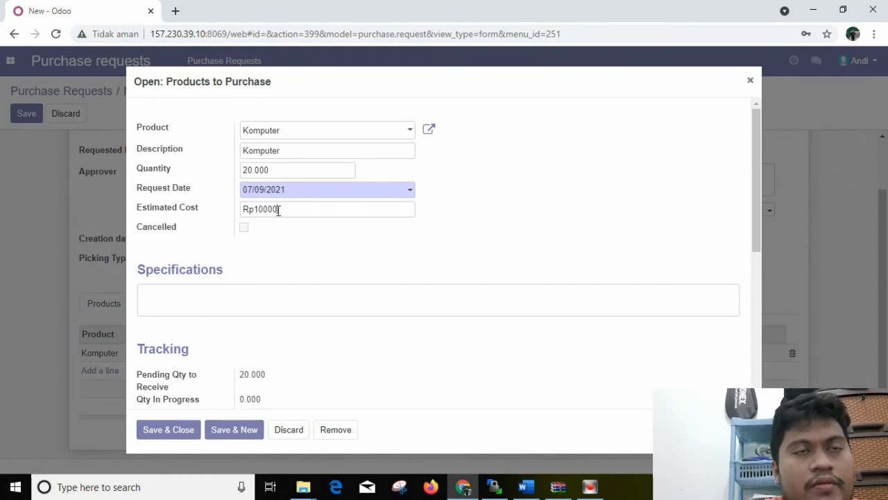
text(100000000)
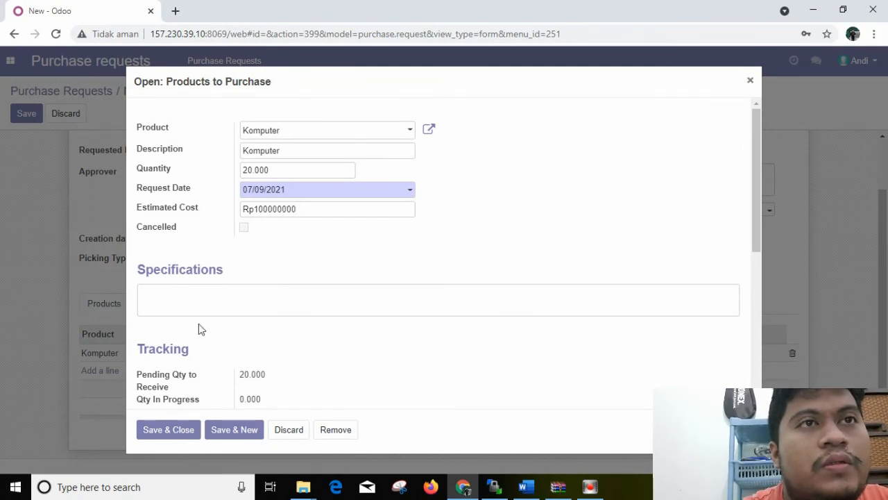
click(183, 427)
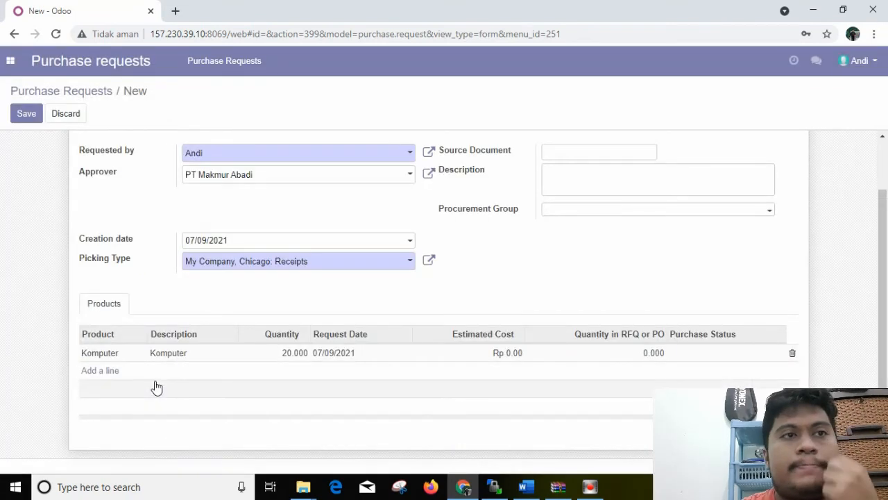
click(114, 354)
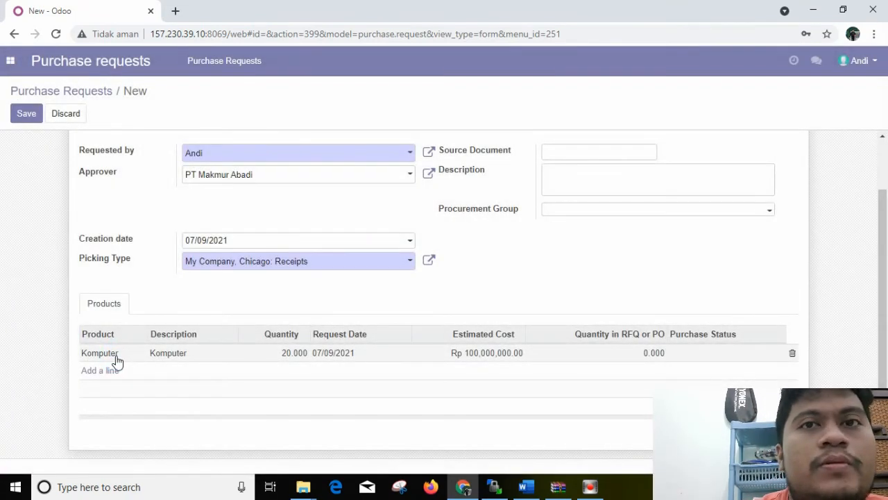
click(117, 357)
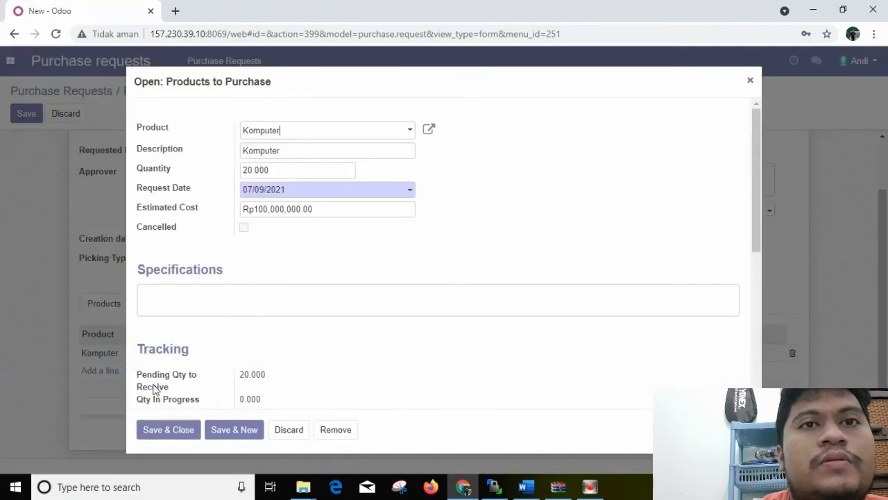
click(173, 426)
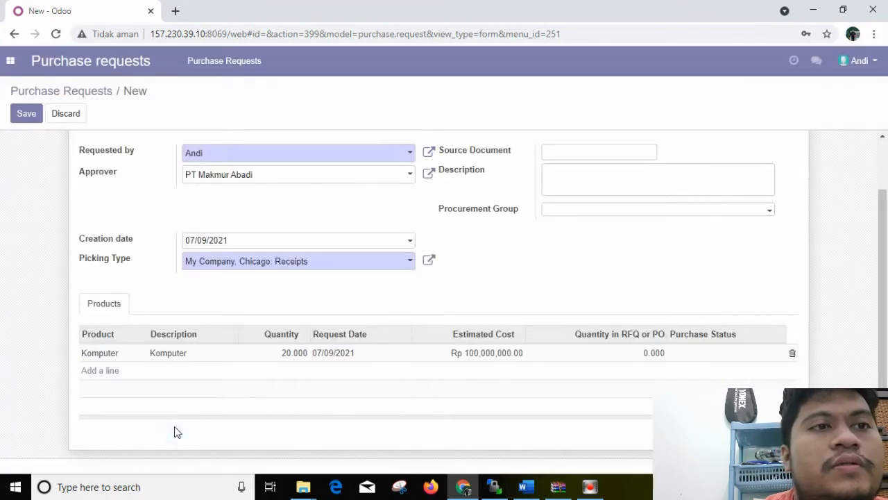
Start a second product line for [CM1] Memori, checking the order details in the Word document
click(114, 377)
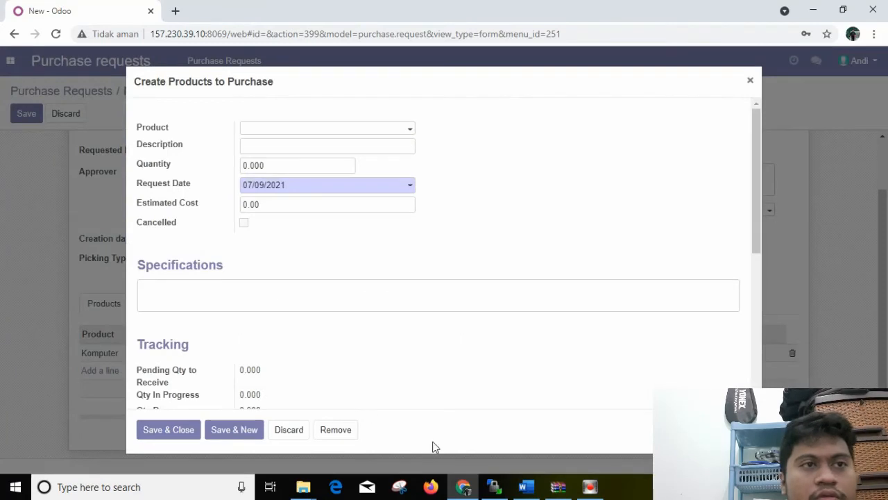
click(527, 487)
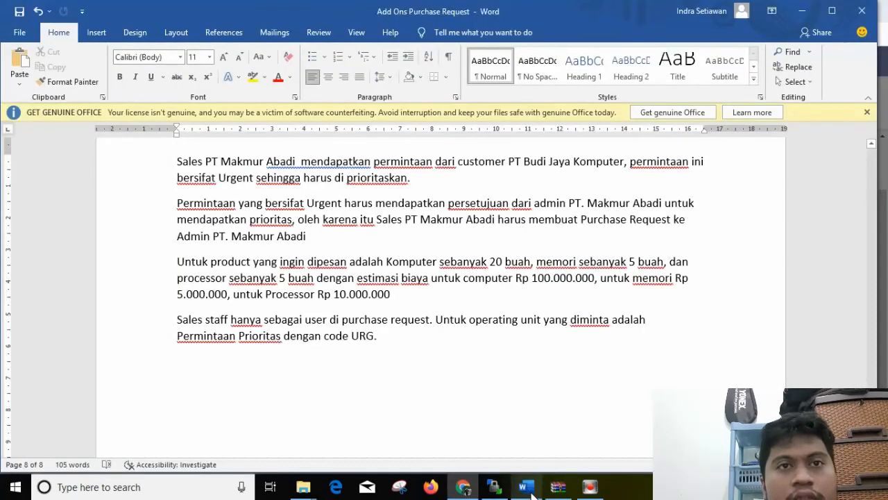
click(527, 487)
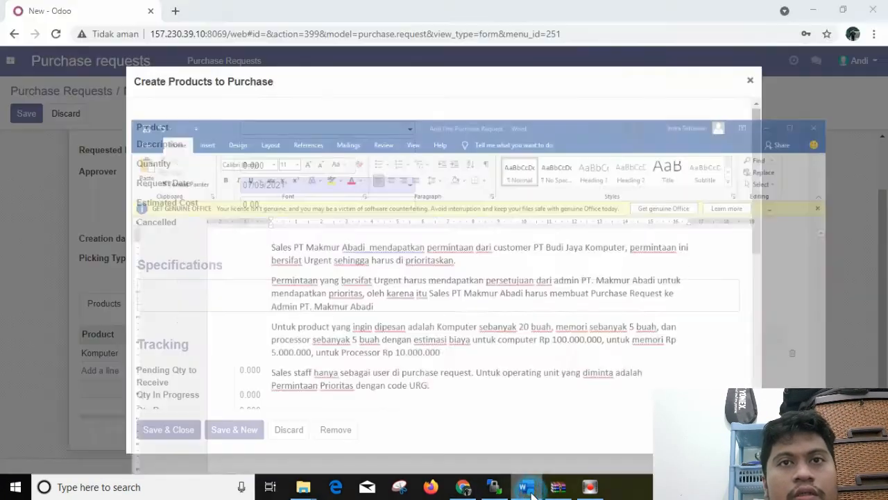
click(411, 131)
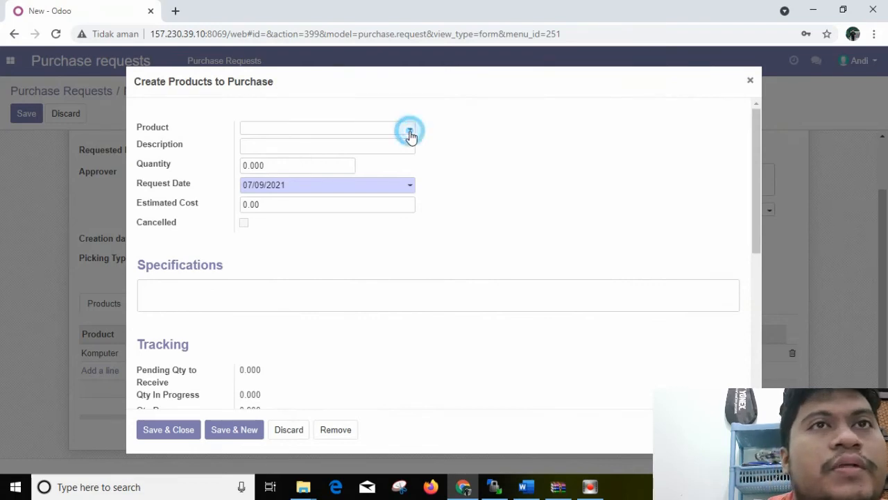
click(347, 180)
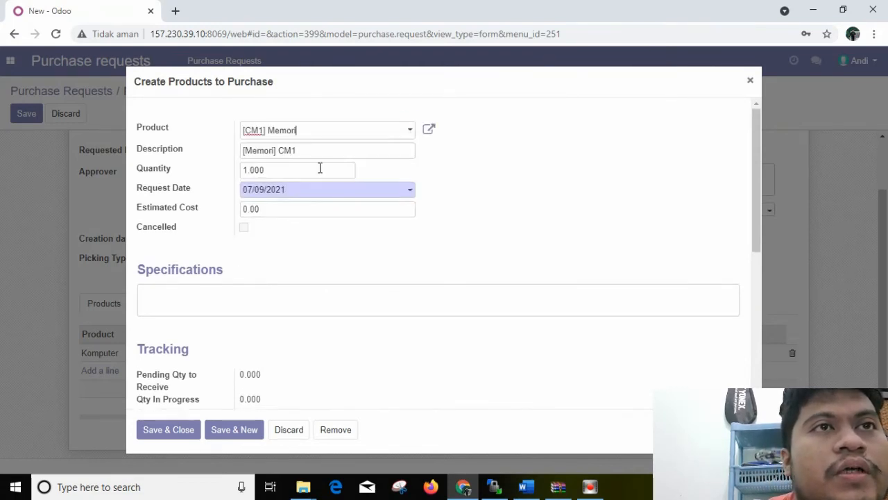
Set the Memori line's estimated cost to 5000000, checking the amount in the Word document
click(281, 208)
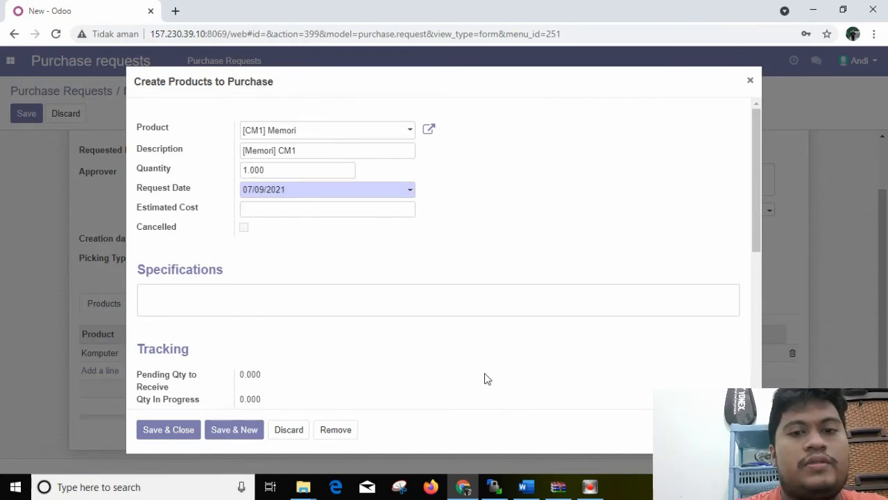
click(526, 486)
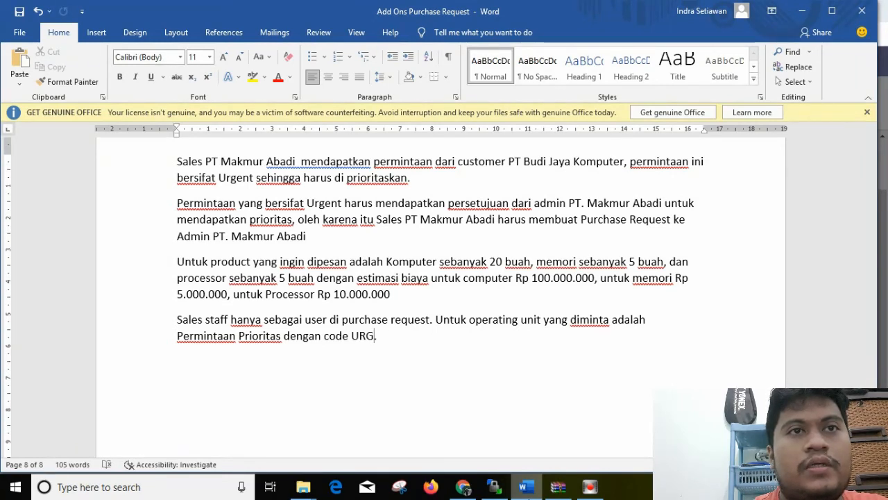
key(alt+Tab)
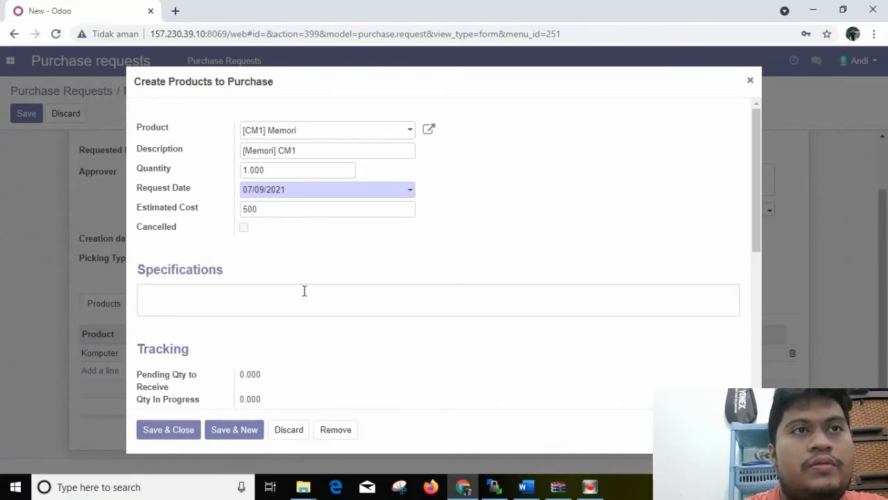
key(BackSpace)
key(BackSpace)
key(BackSpace)
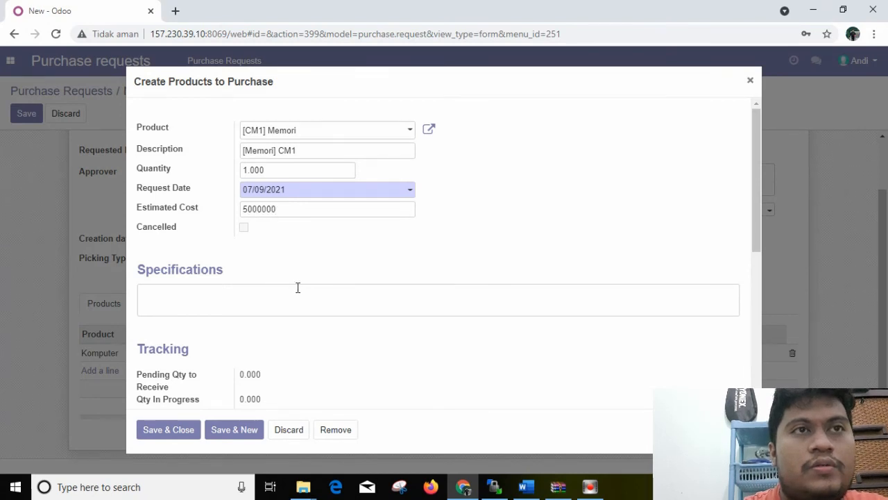
Set the Memori line's quantity to 5 and save the line to the request
double_click(268, 170)
text(1)
key(BackSpace)
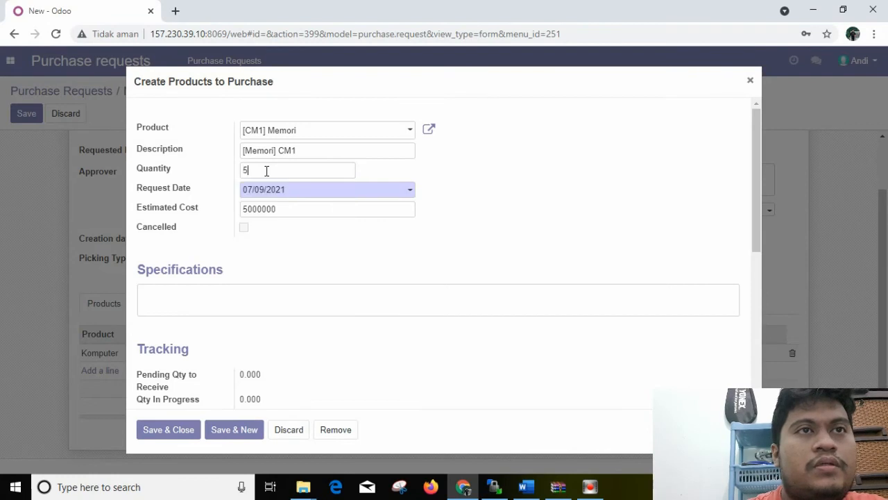
click(178, 435)
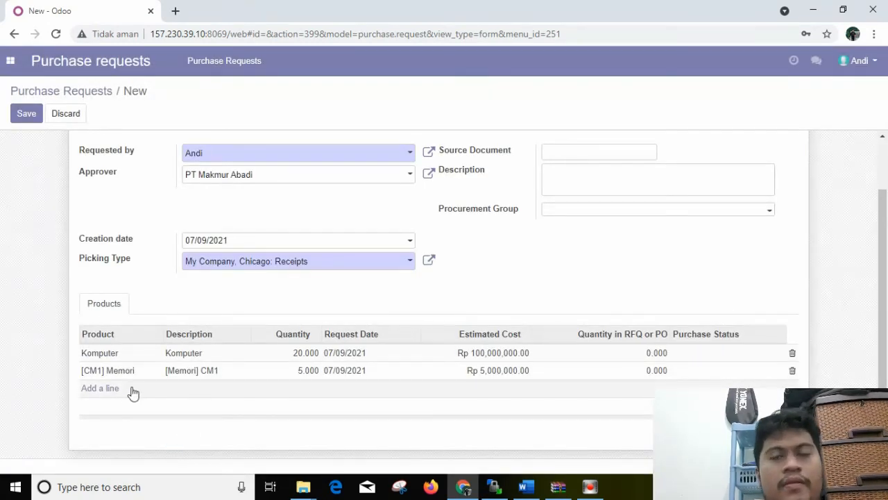
Start a third product line for [CP1] Processor and set its quantity to 5
click(101, 388)
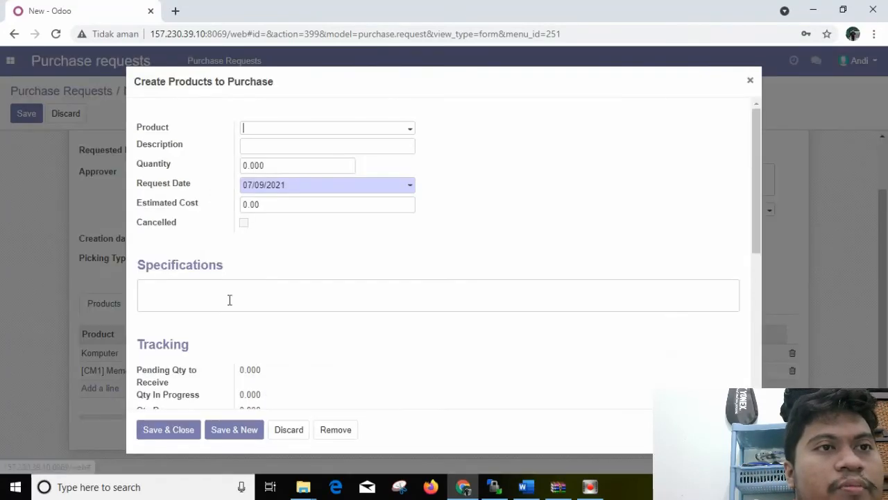
click(412, 129)
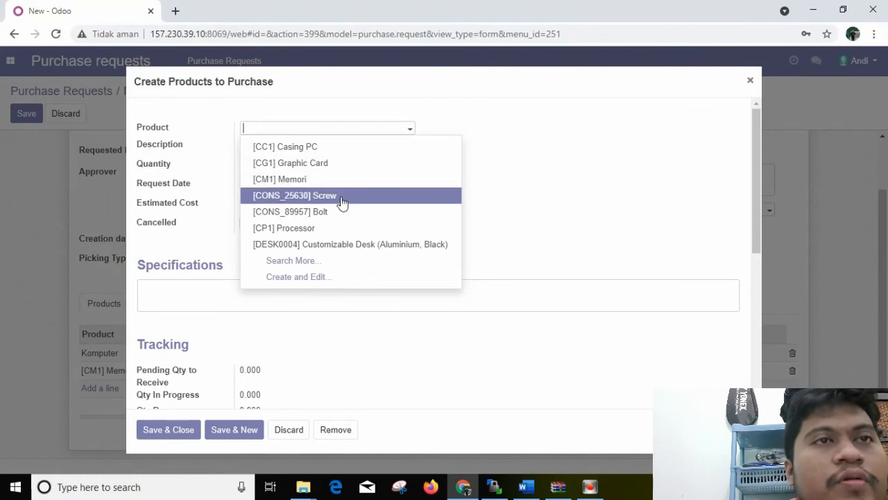
click(301, 229)
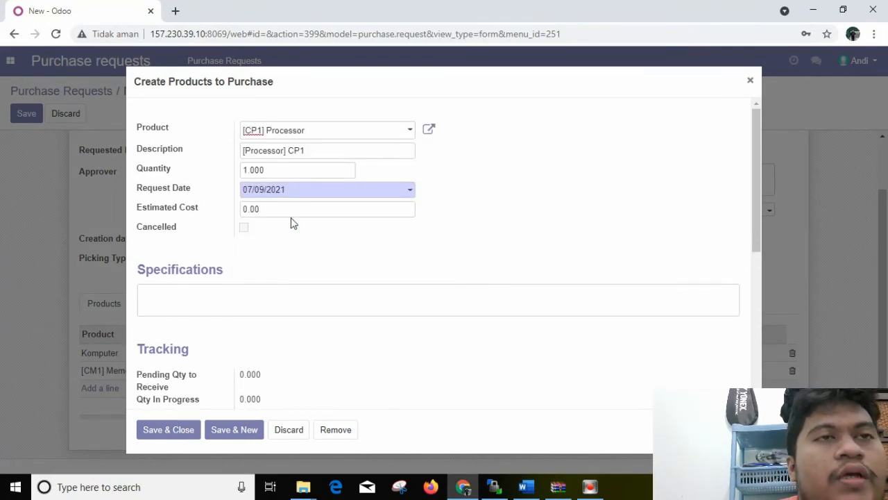
click(248, 170)
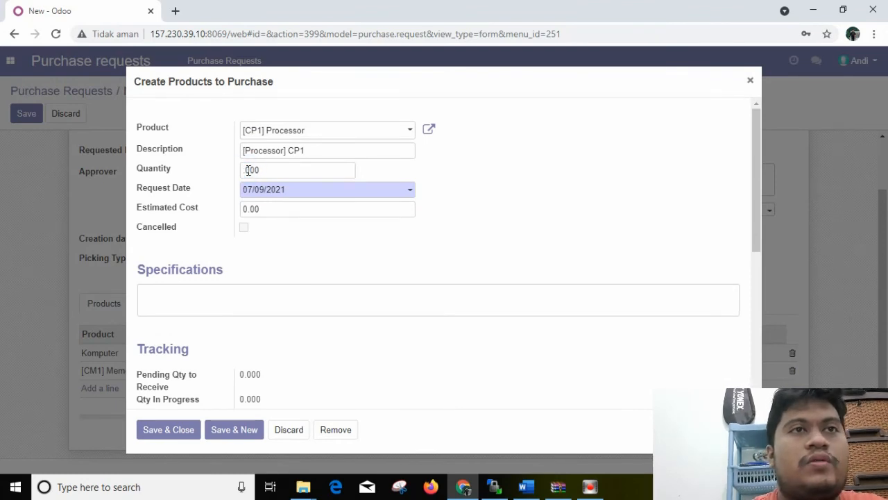
key(BackSpace)
key(BackSpace)
key(BackSpace)
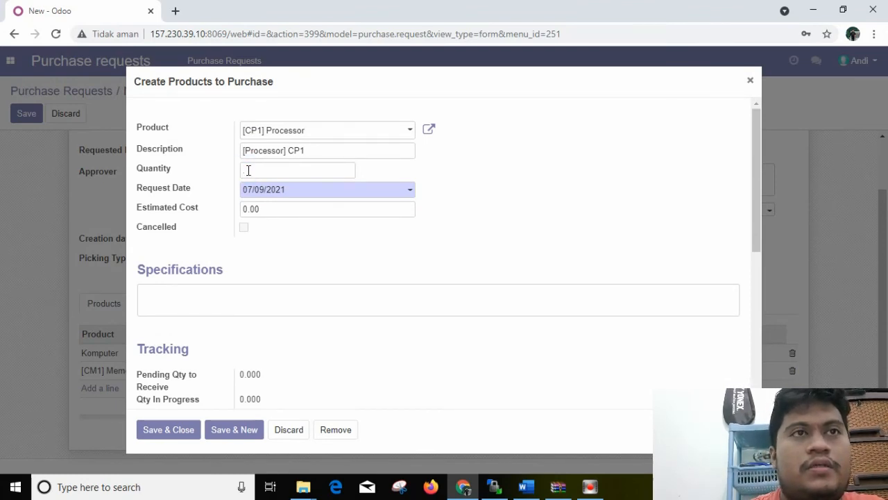
text(5)
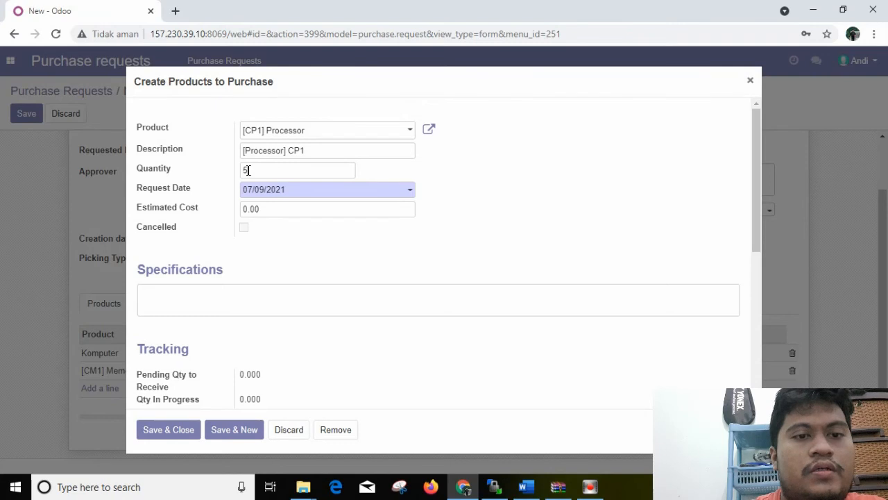
Set the Processor line's estimated cost to 10000000 and save the line to the request
click(263, 209)
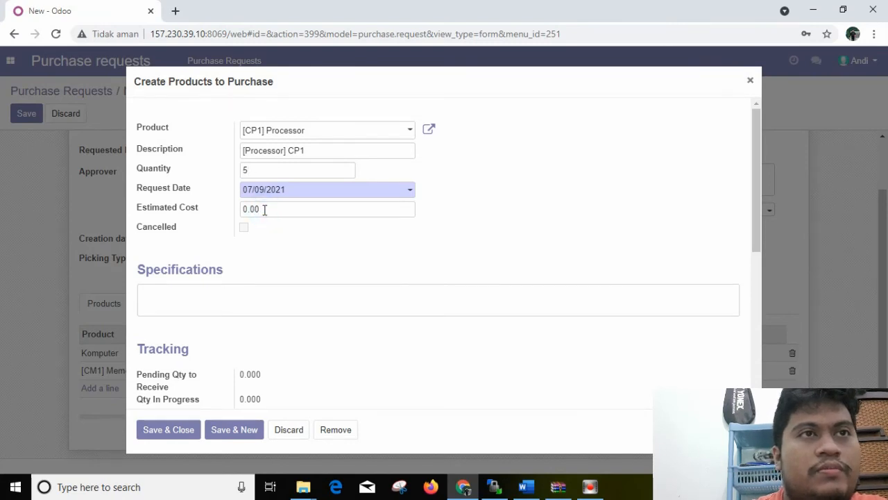
click(259, 212)
key(BackSpace)
key(BackSpace)
key(BackSpace)
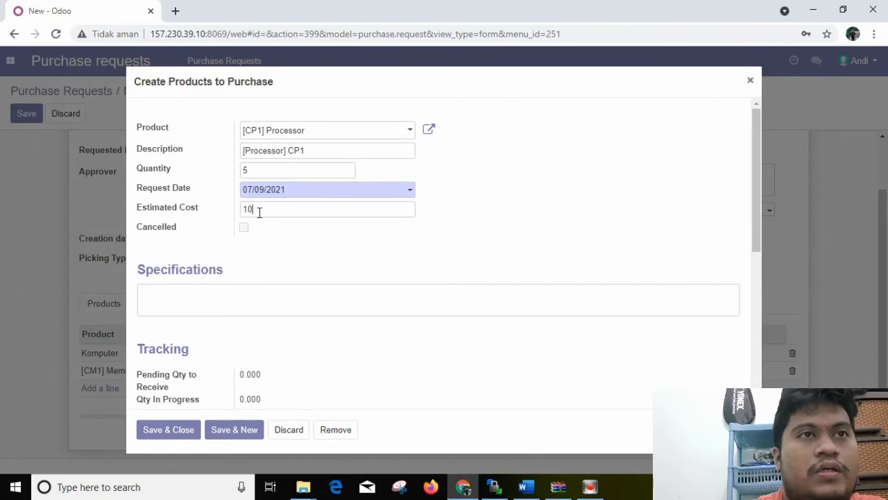
text(10000000)
click(185, 430)
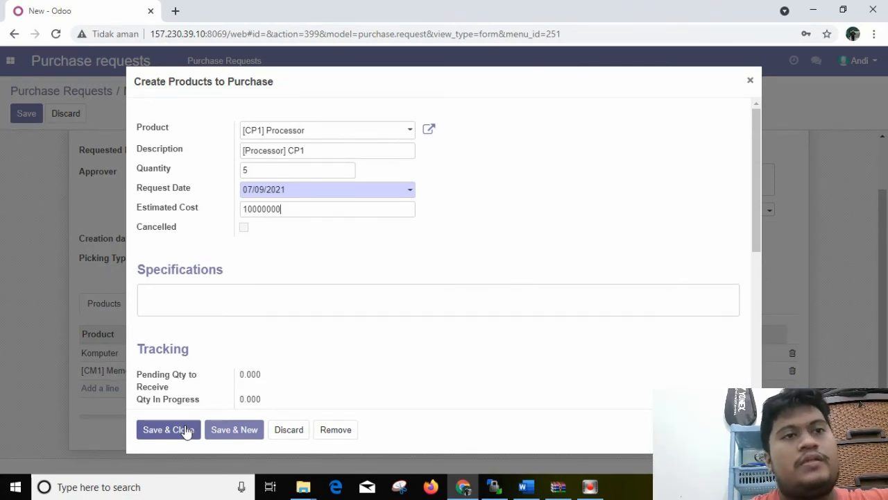
click(185, 431)
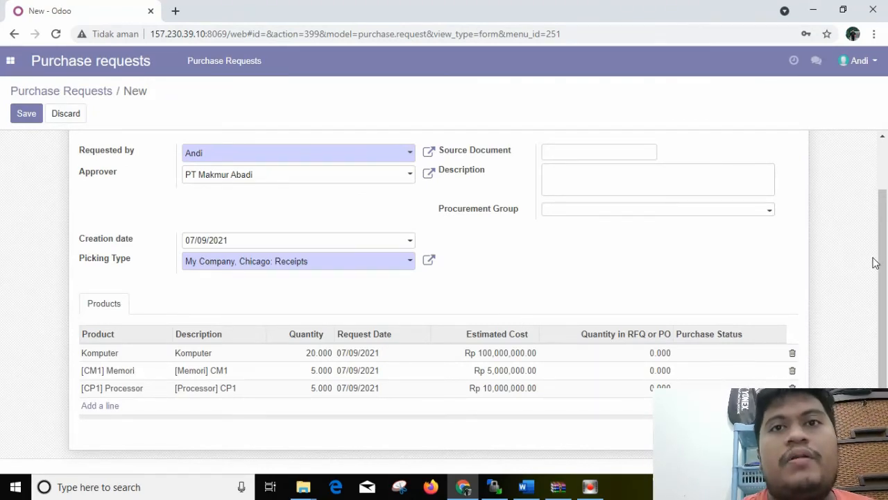
Review the three product lines and save the purchase request
mouse_move(886, 262)
mouse_down()
mouse_move(886, 288)
mouse_move(887, 266)
mouse_up()
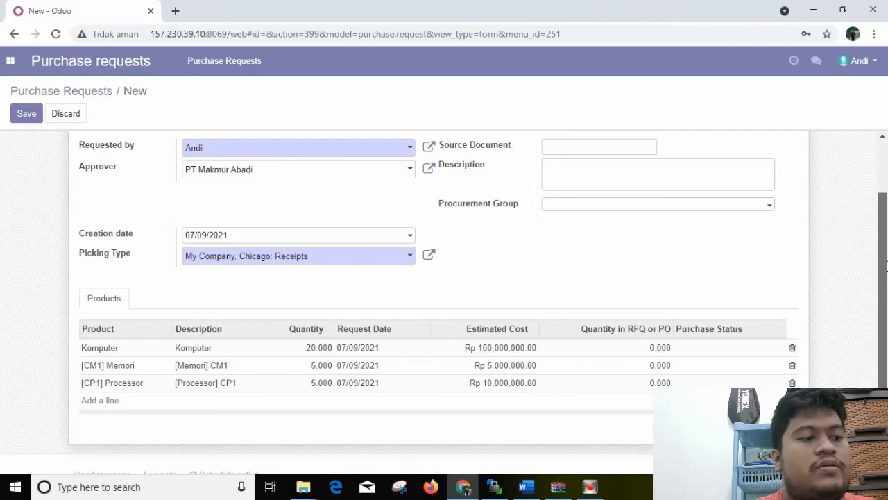
drag(886, 266, 886, 257)
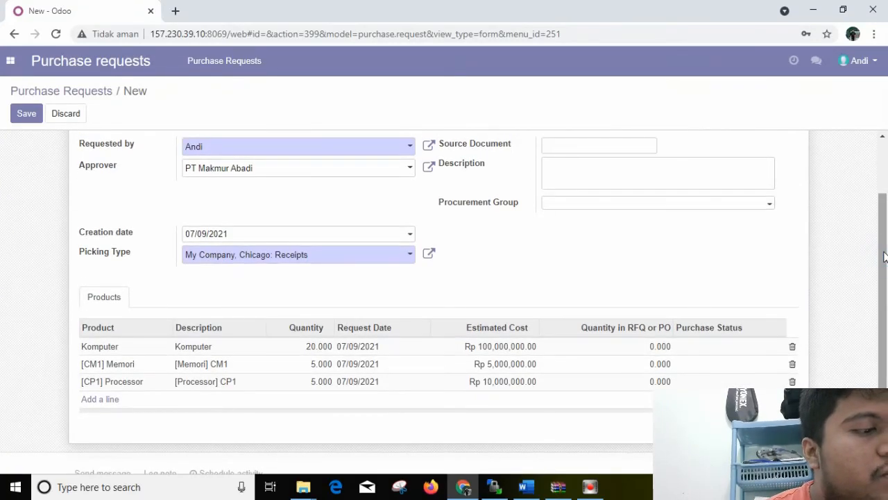
scroll(886, 257, up, 2)
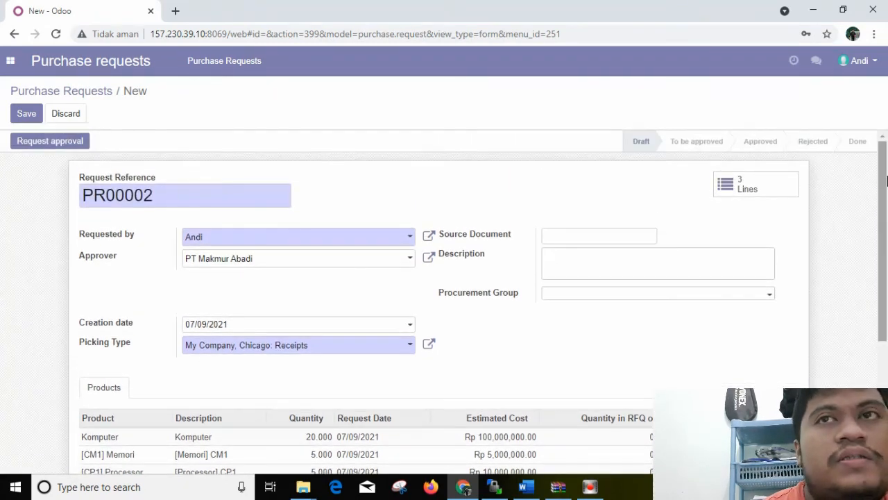
click(24, 117)
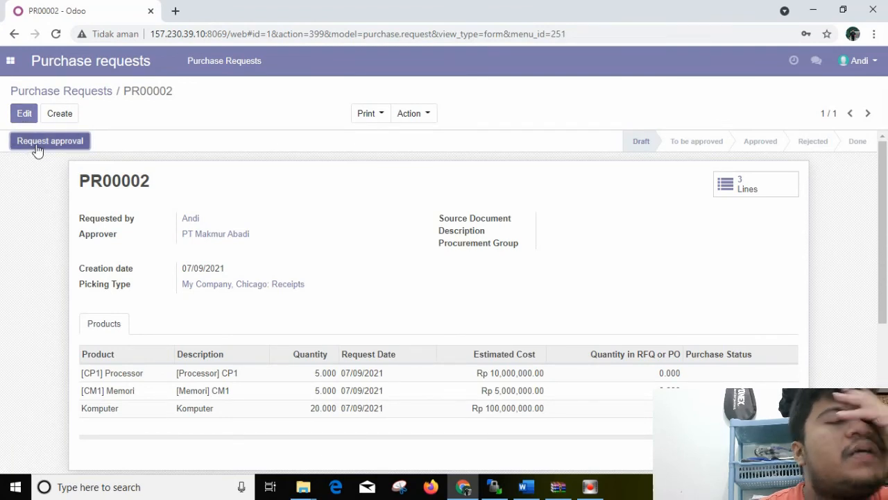
Submit the purchase request for approval and check its status in the list of requests
click(39, 143)
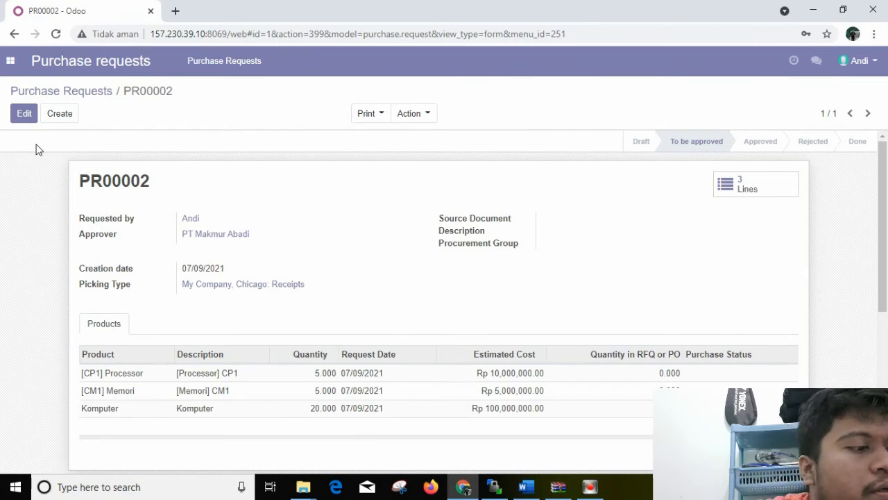
click(95, 66)
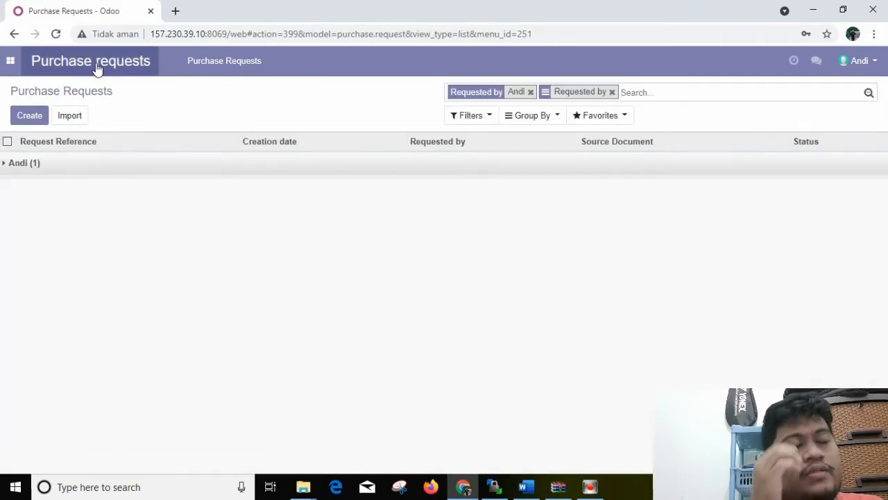
click(7, 165)
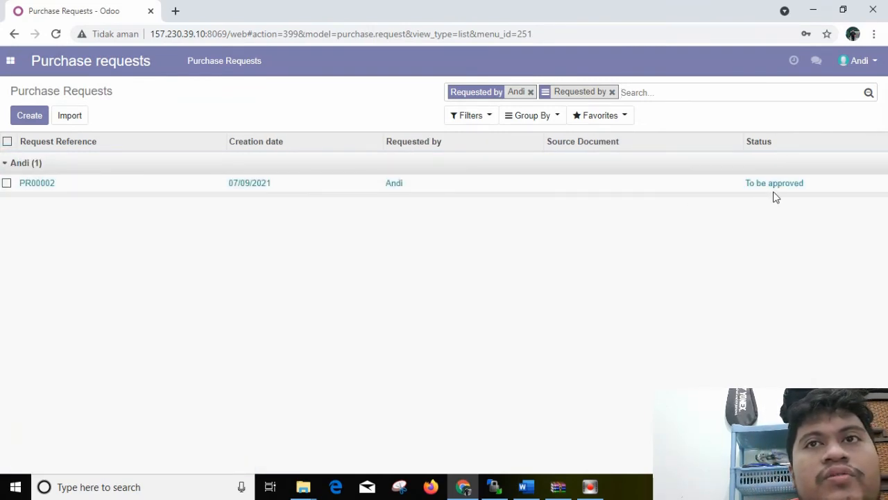
Log out of the sales account and log in as admin with the account password, dismissing the browser's password warning
click(885, 62)
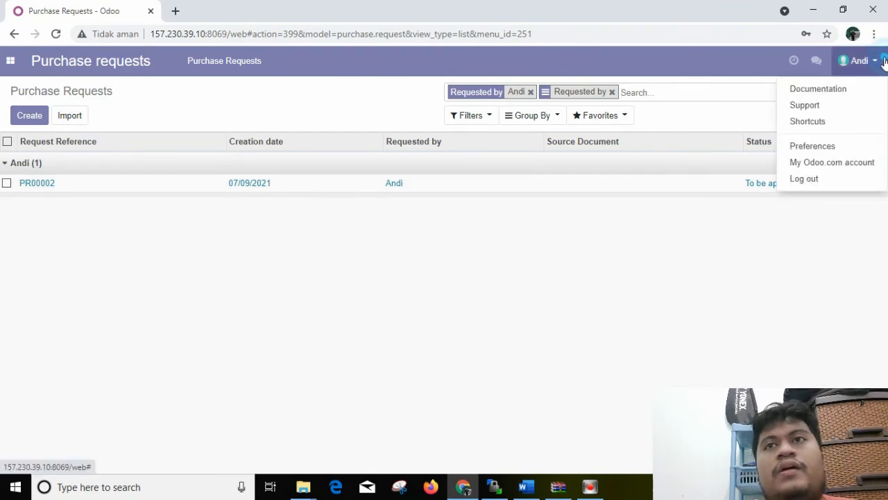
click(798, 181)
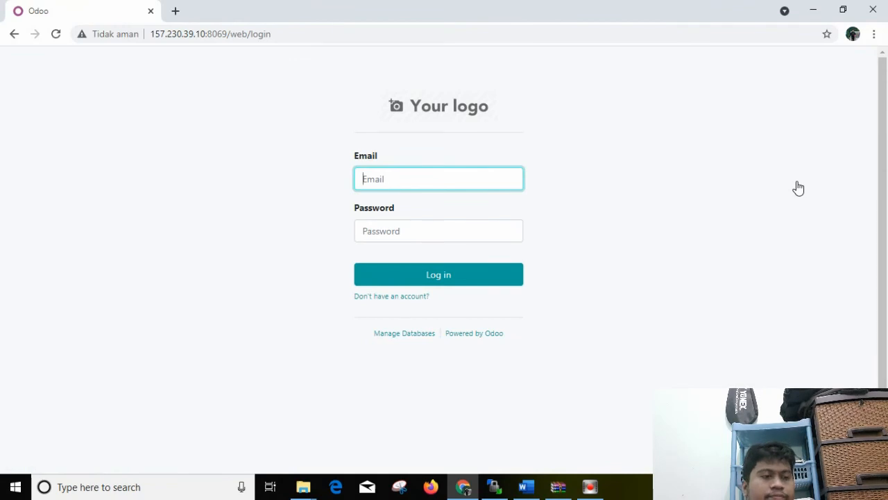
text(admin)
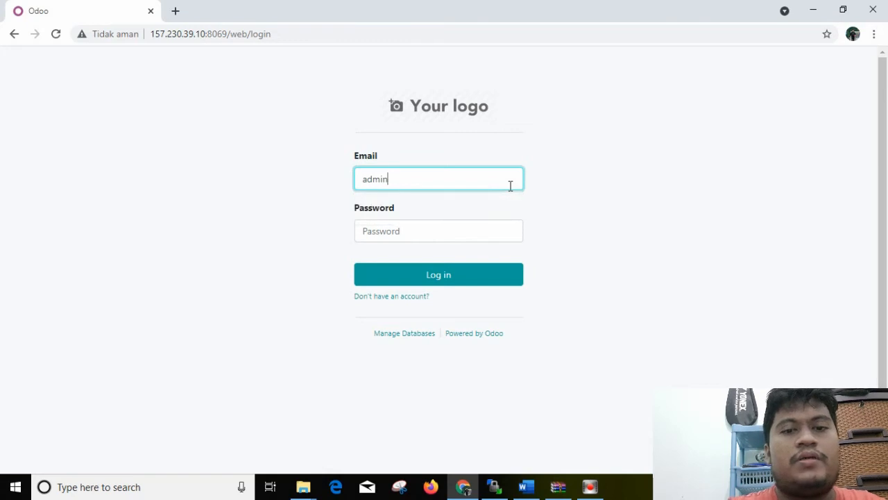
click(478, 230)
text(ad)
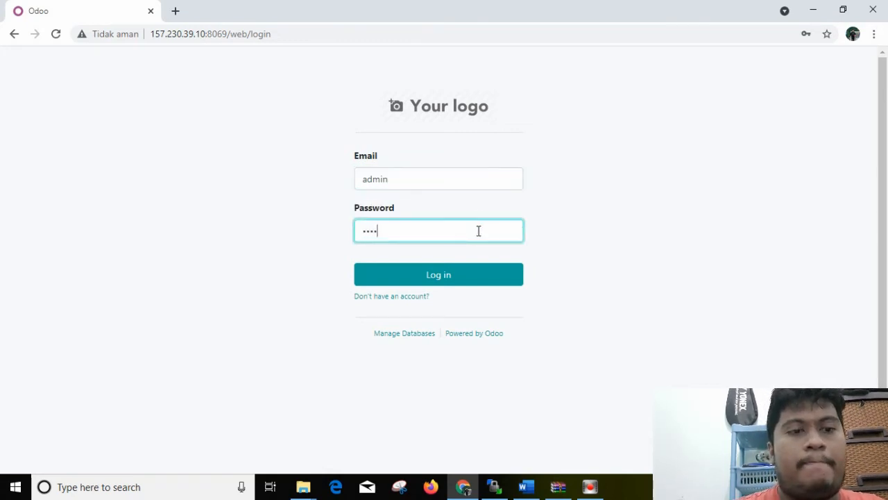
click(462, 283)
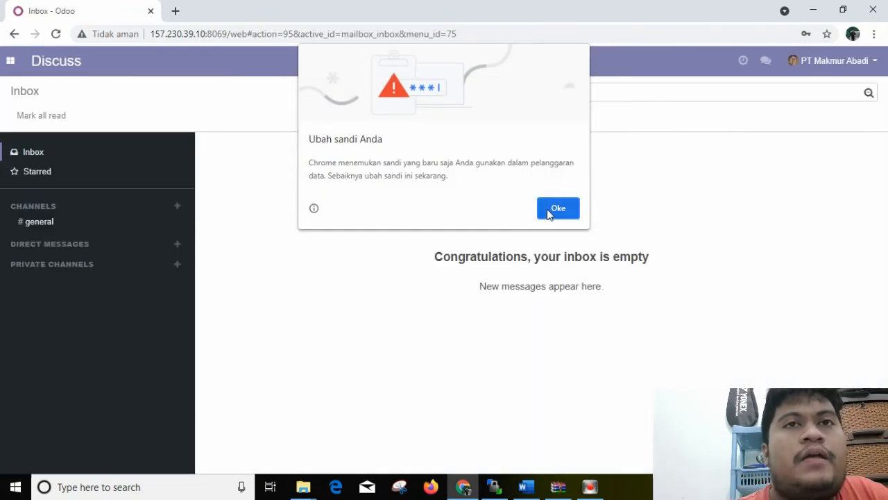
click(558, 209)
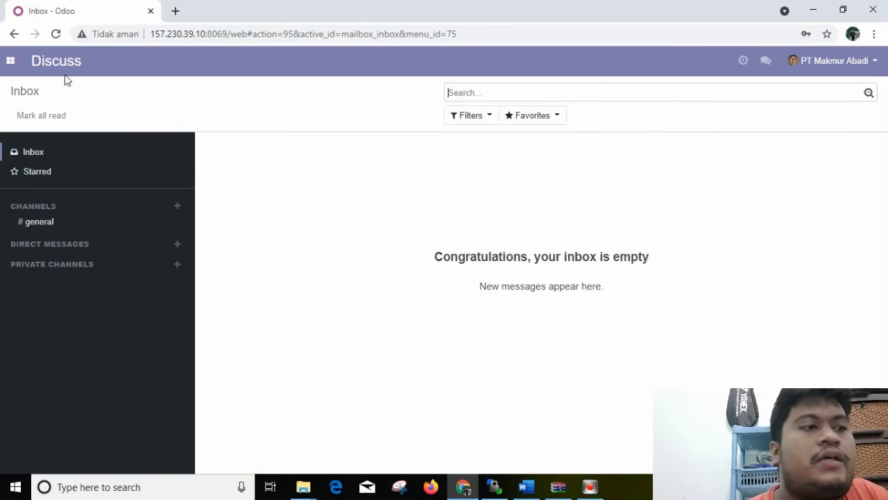
Go to Purchase requests, remove the requester filter and grouping, and open the request awaiting approval
click(10, 61)
click(34, 141)
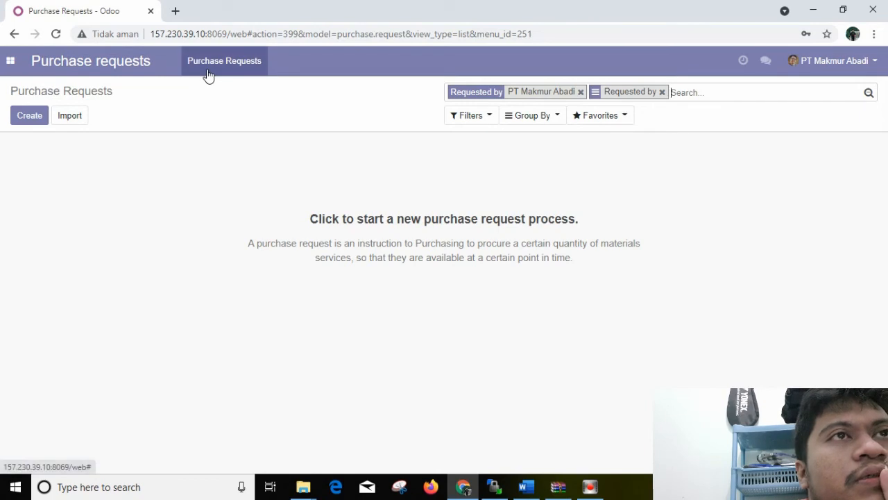
click(662, 92)
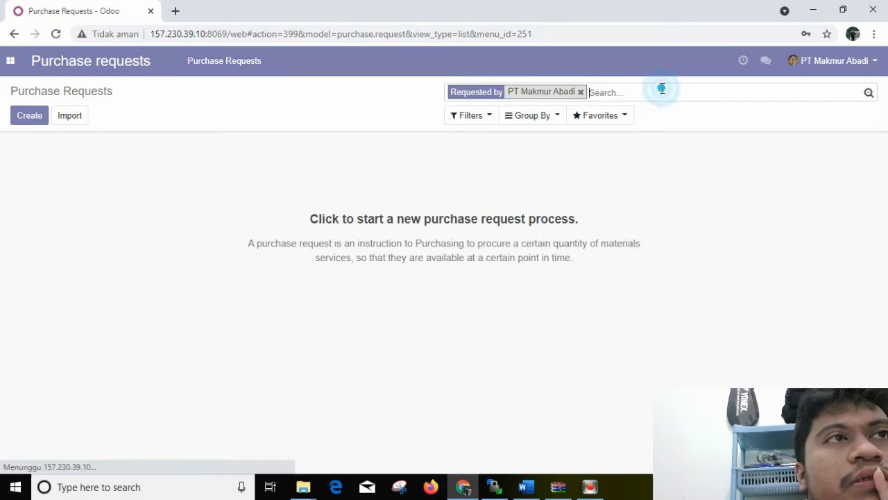
click(581, 92)
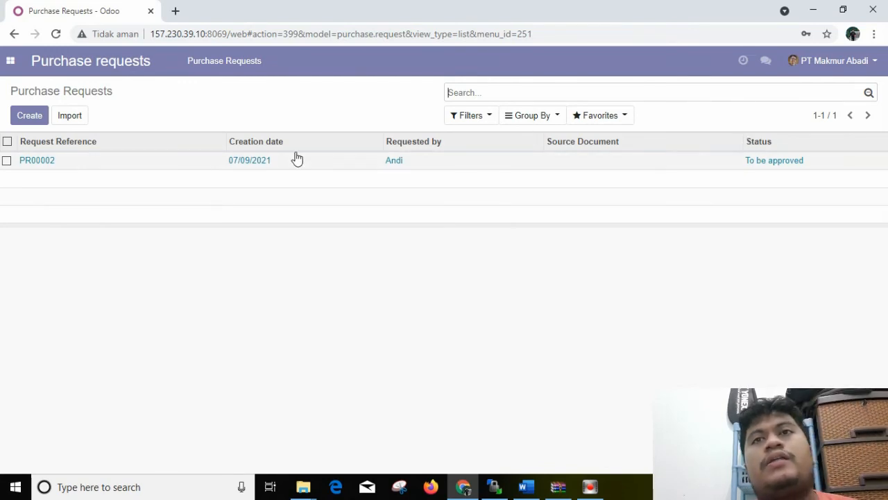
click(36, 167)
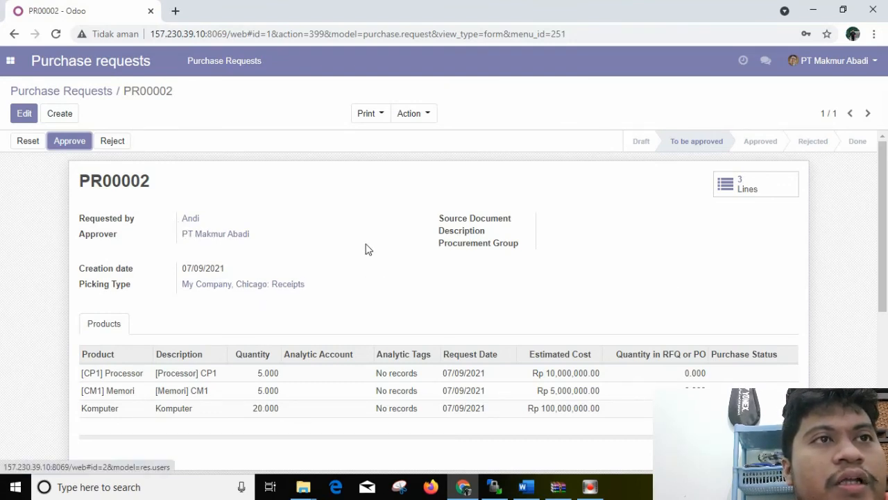
Review the request's product lines and approve the purchase request
drag(887, 234, 886, 298)
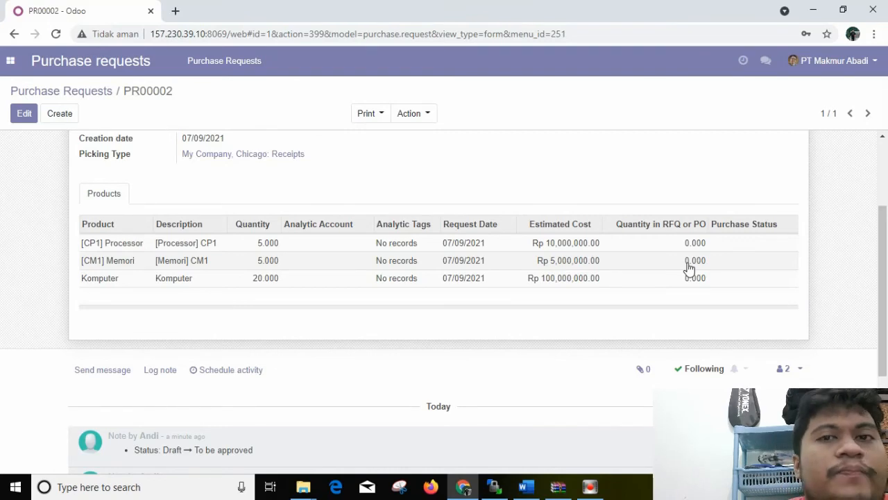
drag(887, 253, 887, 176)
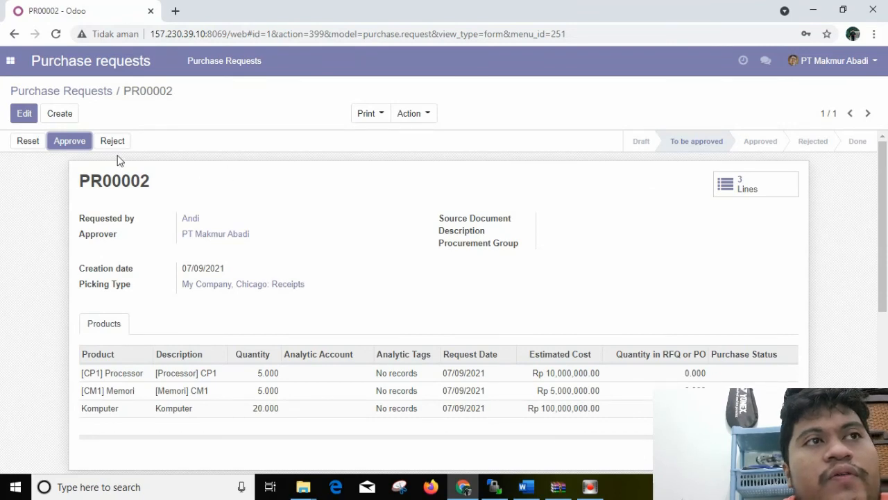
click(70, 142)
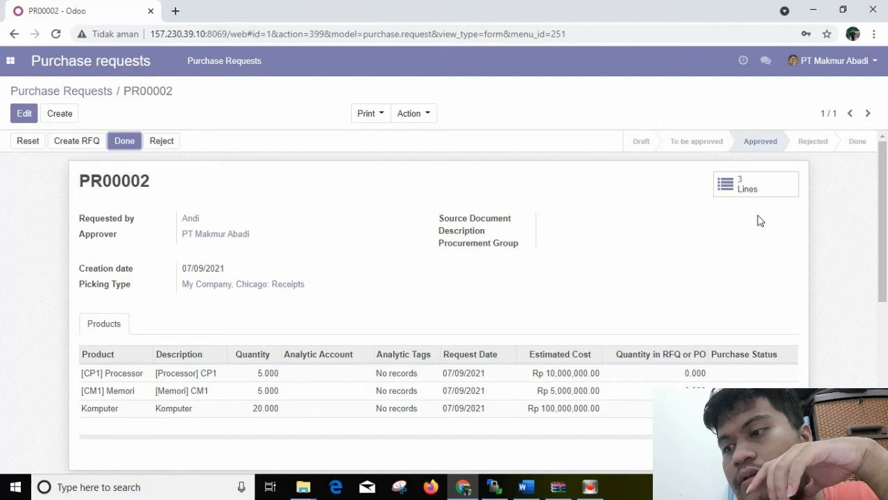
Return to the purchase request list and clear its requester filter and grouping to check the request's status
click(83, 63)
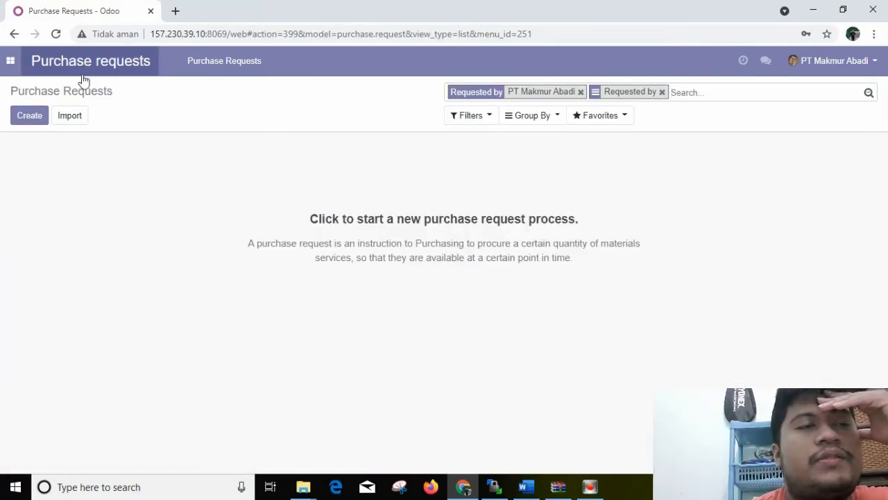
click(581, 93)
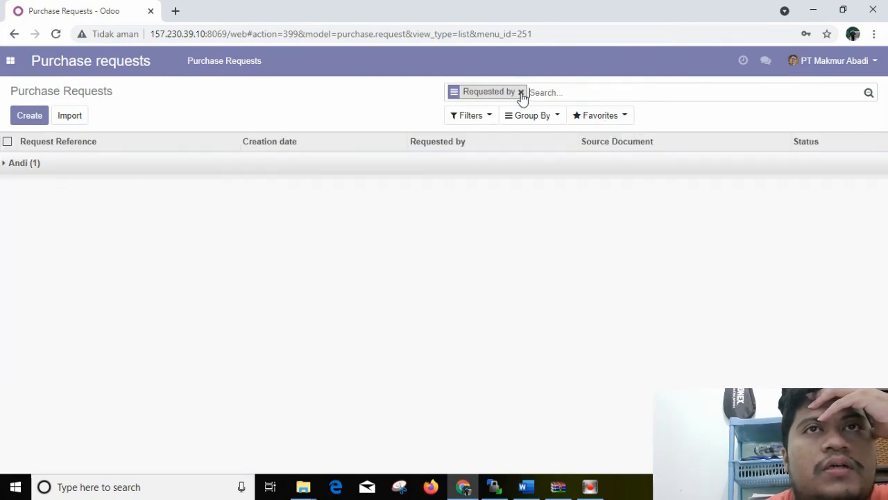
click(521, 92)
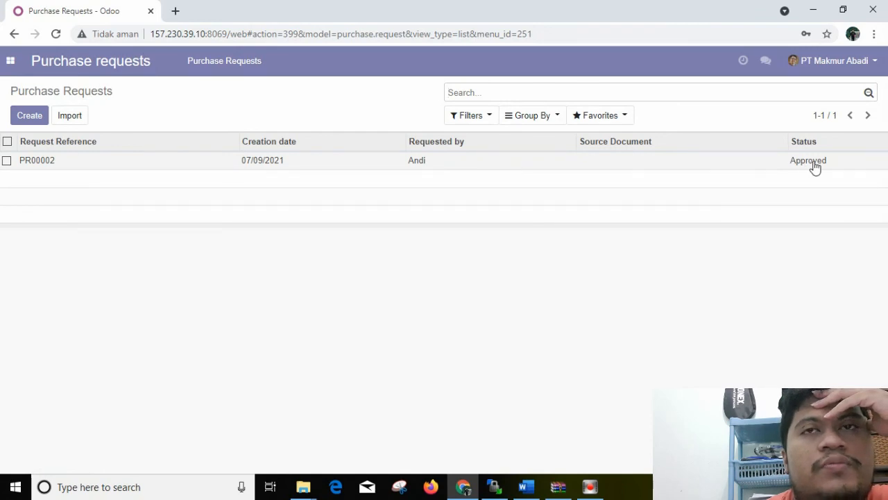
Log out of admin and log in with the sales user's e-mail and password, dismissing the browser's password warning
click(875, 63)
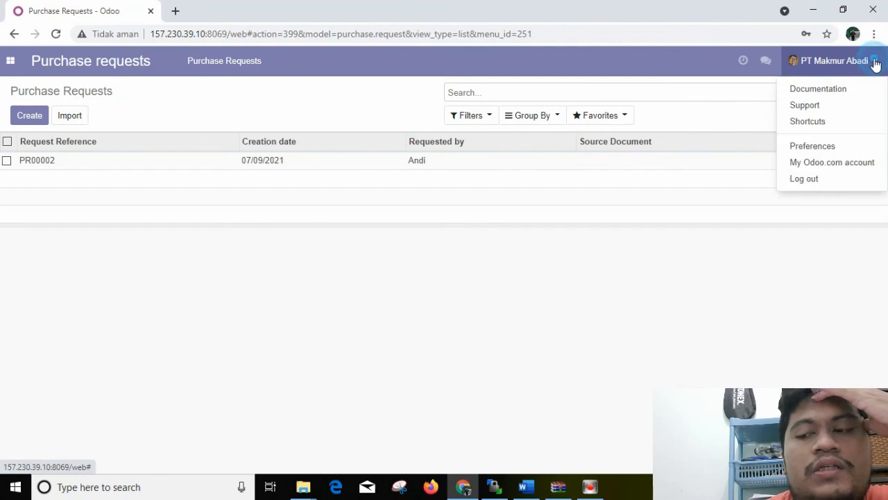
click(805, 181)
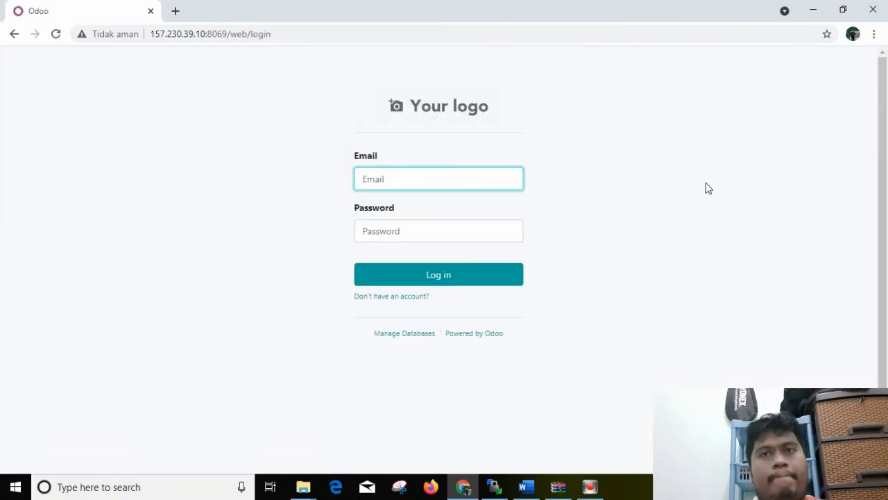
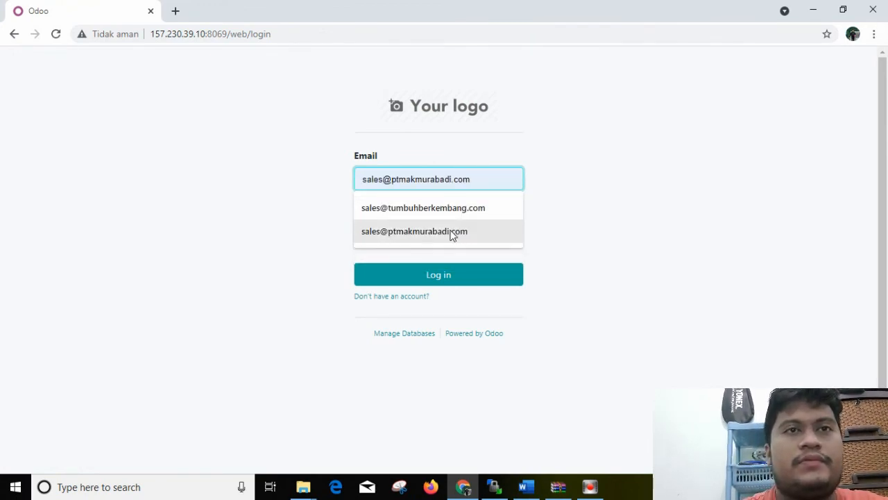
click(451, 236)
click(438, 236)
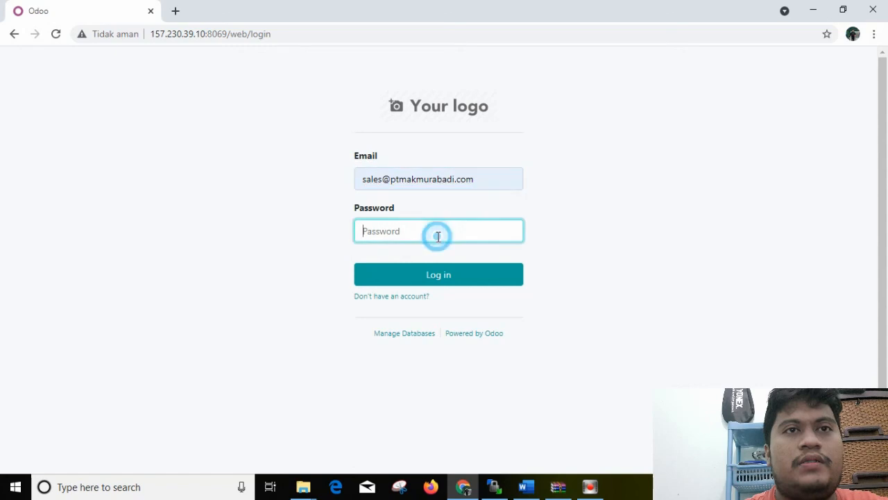
text(*****)
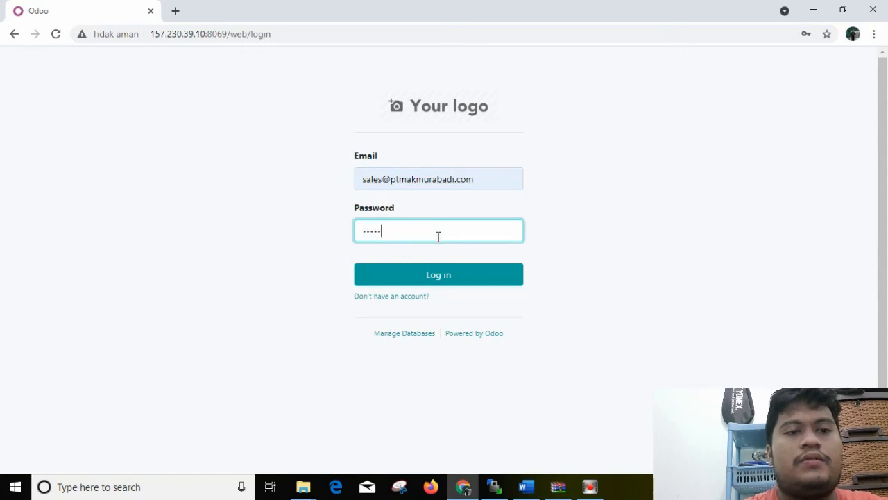
click(432, 274)
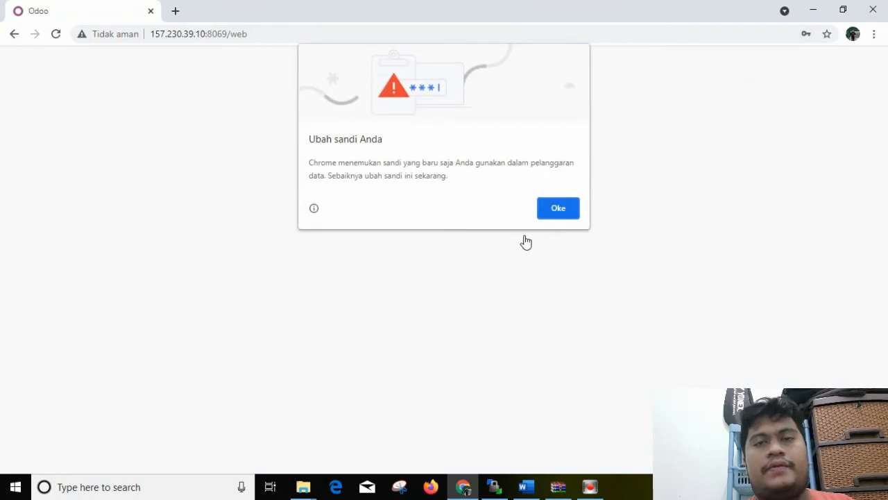
click(552, 215)
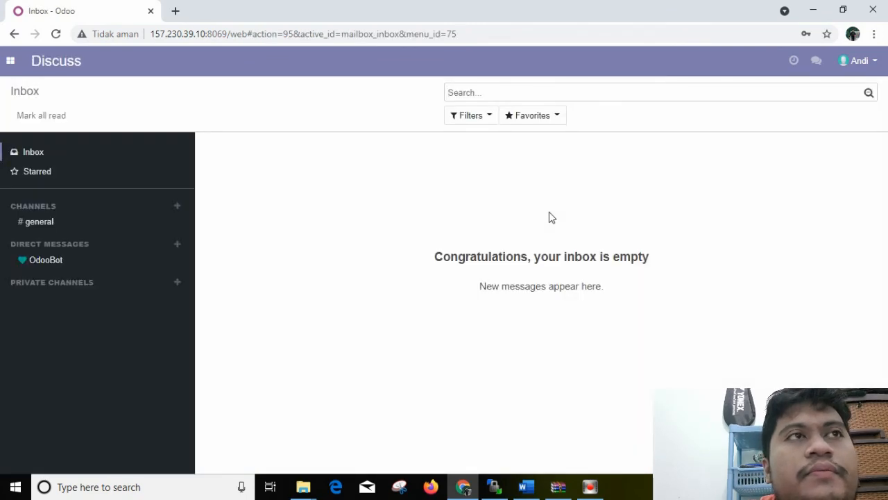
Go to Purchase requests, open the sales user's approved request, and review its details and product lines
click(10, 62)
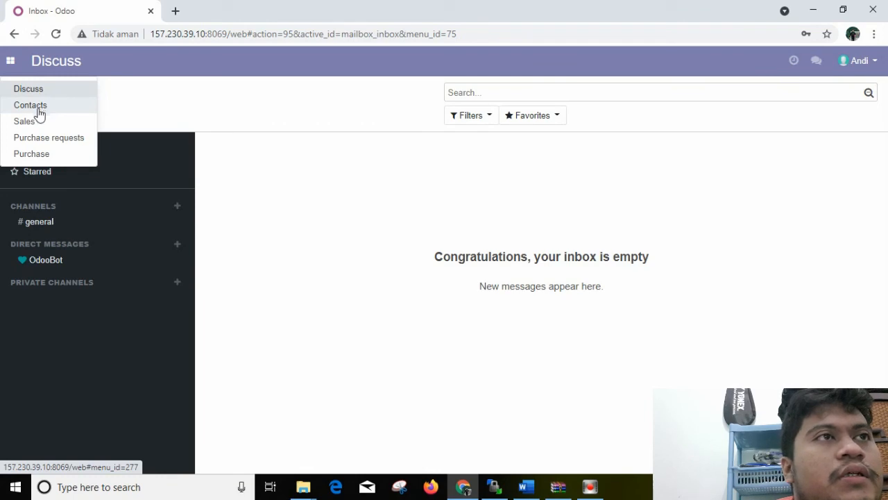
click(40, 139)
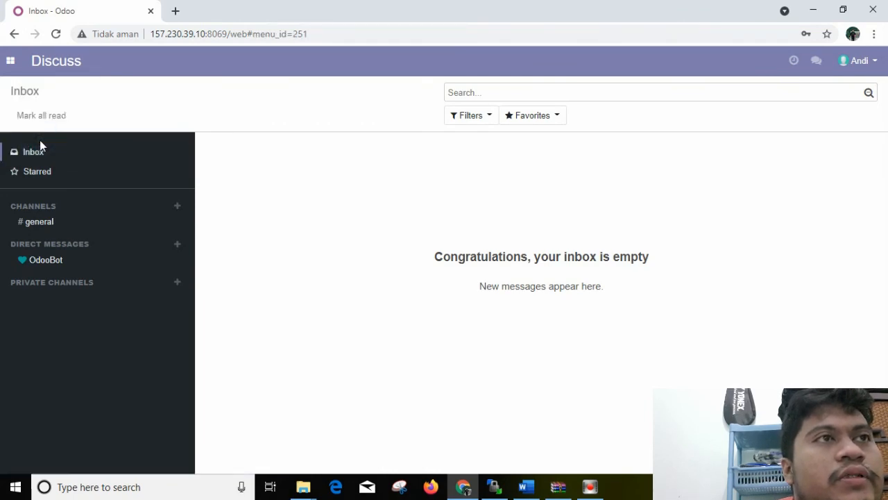
click(10, 170)
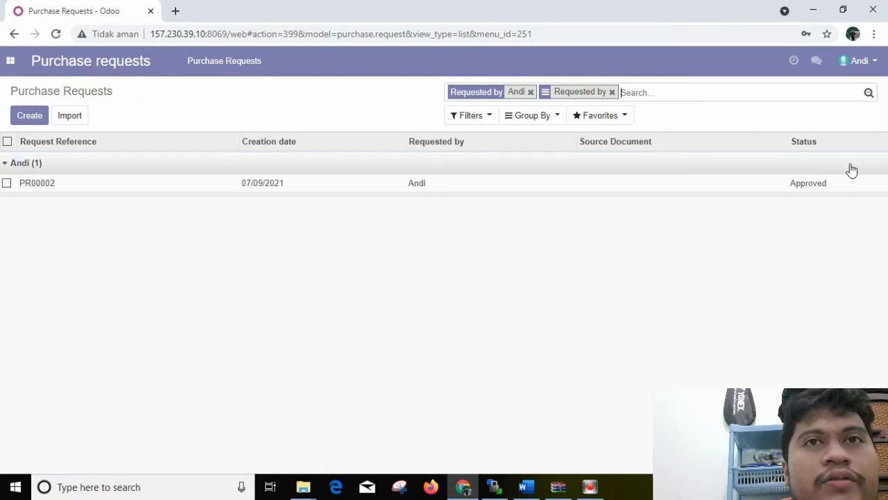
click(39, 184)
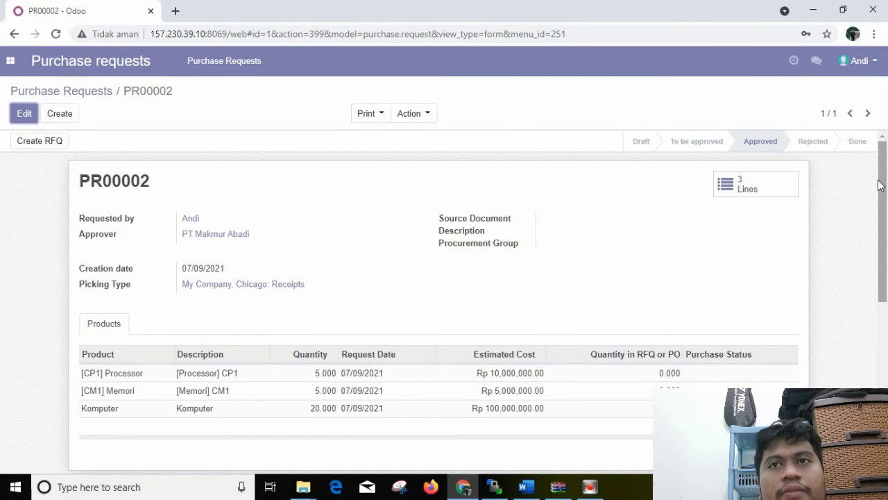
mouse_move(880, 184)
mouse_down()
mouse_move(884, 229)
mouse_move(886, 177)
mouse_up()
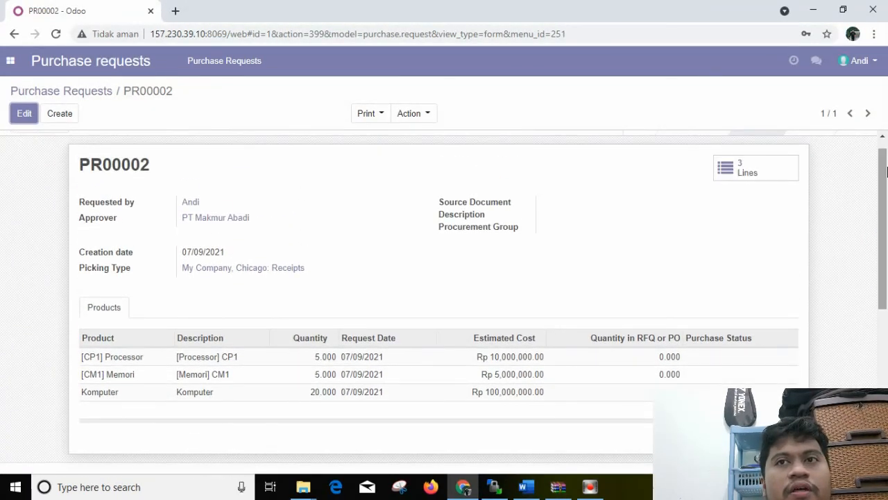
drag(881, 185, 884, 174)
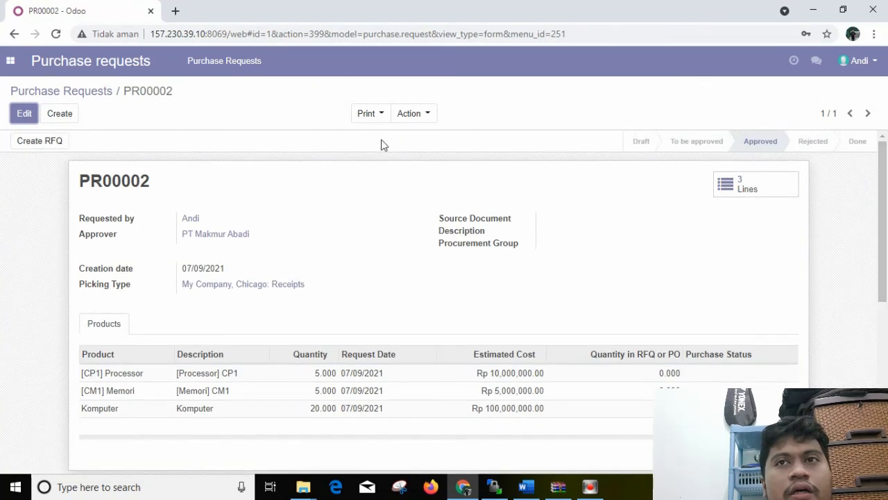
click(15, 113)
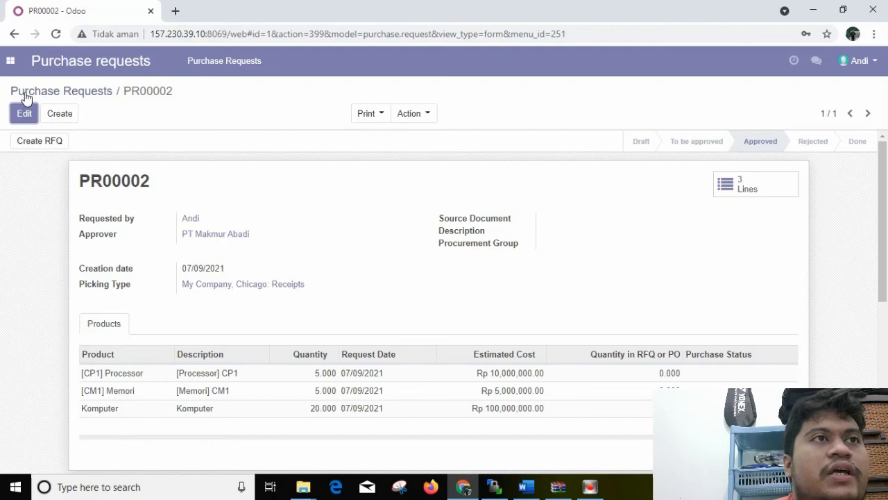